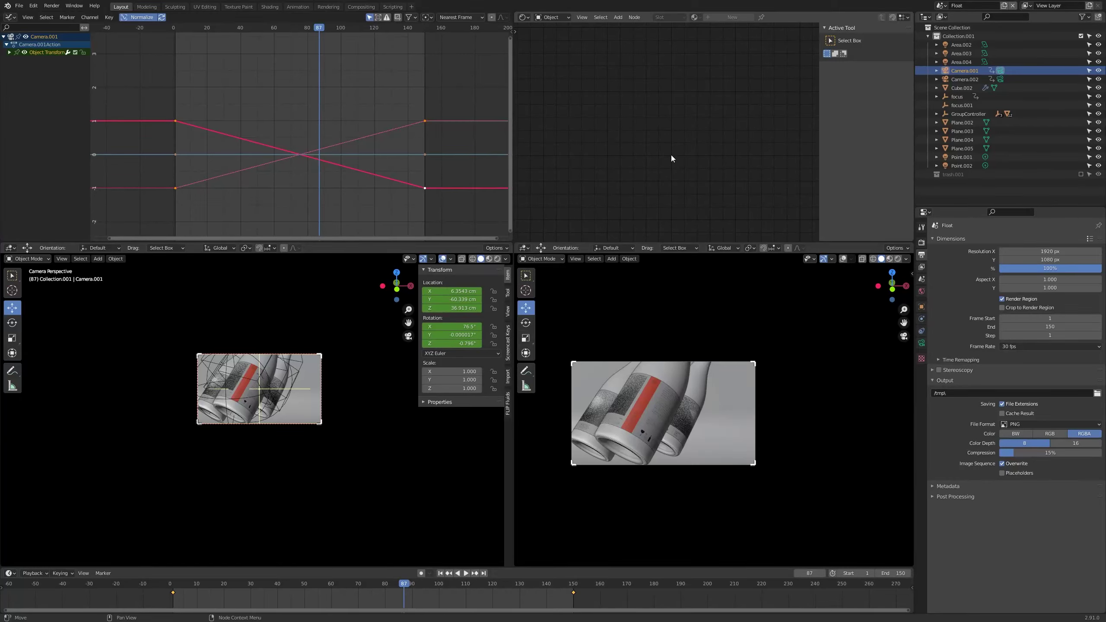
# Step: Play and scrub the Float scene's camera animation between frames 1 and 150, including an outside view of the camera
pyautogui.click(173, 585)
pyautogui.press('space')
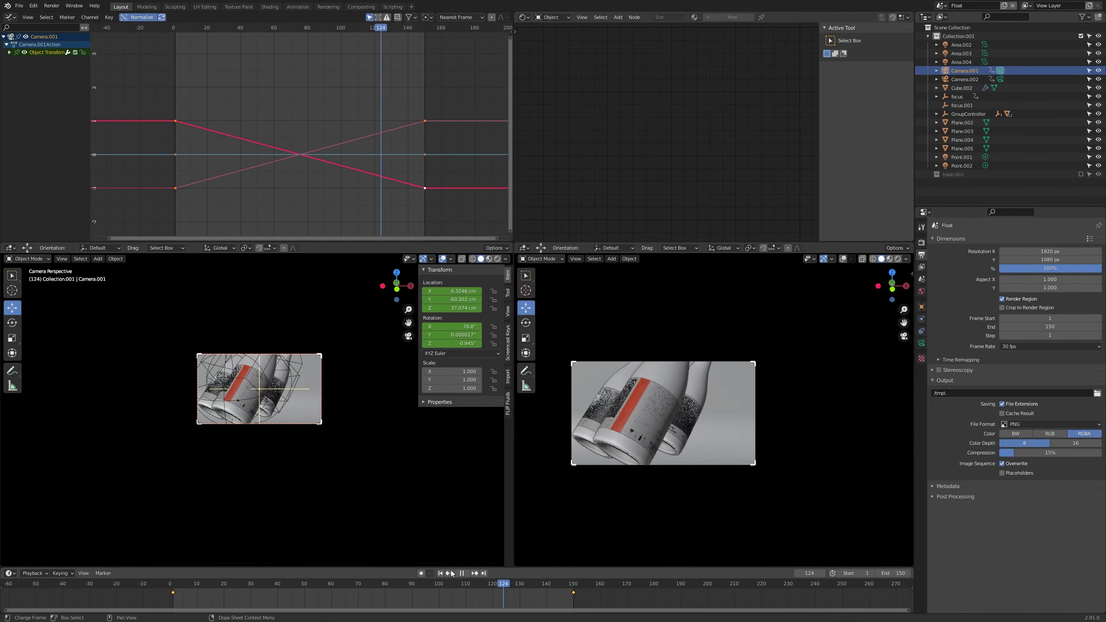
pyautogui.click(164, 583)
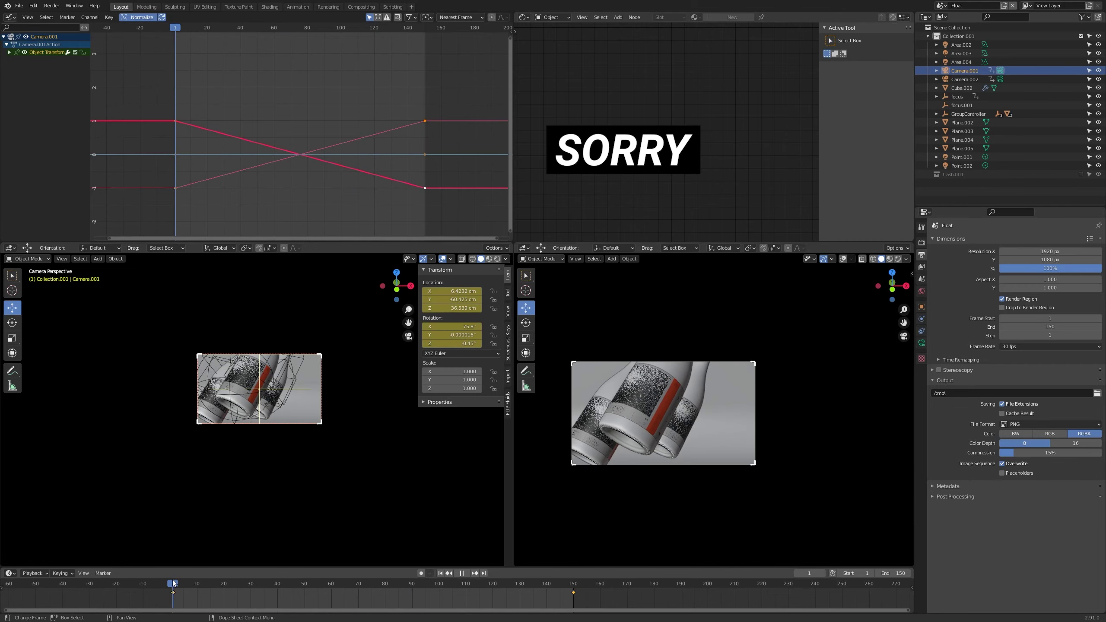
pyautogui.moveTo(172, 583); pyautogui.dragTo(587, 597)
pyautogui.moveTo(461, 613); pyautogui.dragTo(574, 583)
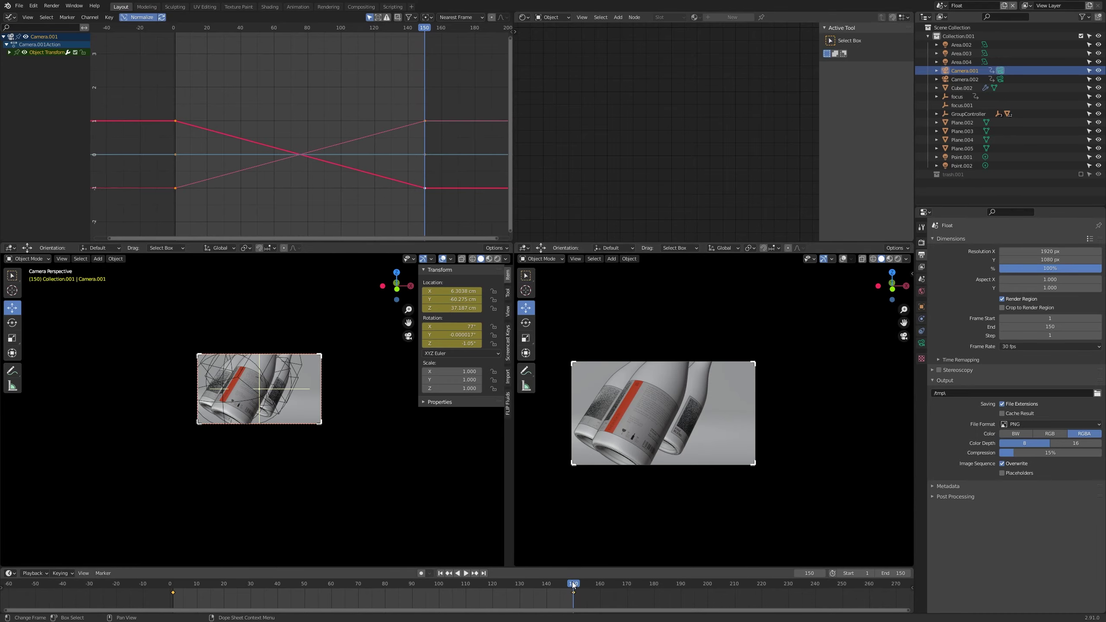
pyautogui.moveTo(572, 584)
pyautogui.mouseDown()
pyautogui.moveTo(123, 578)
pyautogui.moveTo(551, 583)
pyautogui.mouseUp()
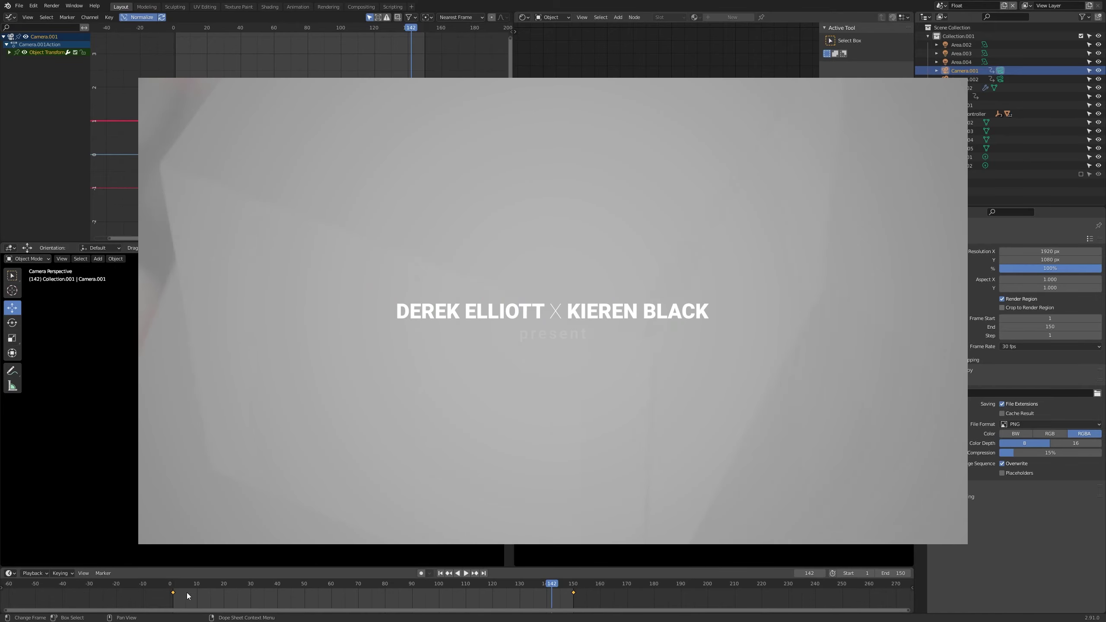
pyautogui.moveTo(186, 592); pyautogui.dragTo(573, 563)
pyautogui.moveTo(370, 436); pyautogui.dragTo(370, 514, button='middle')
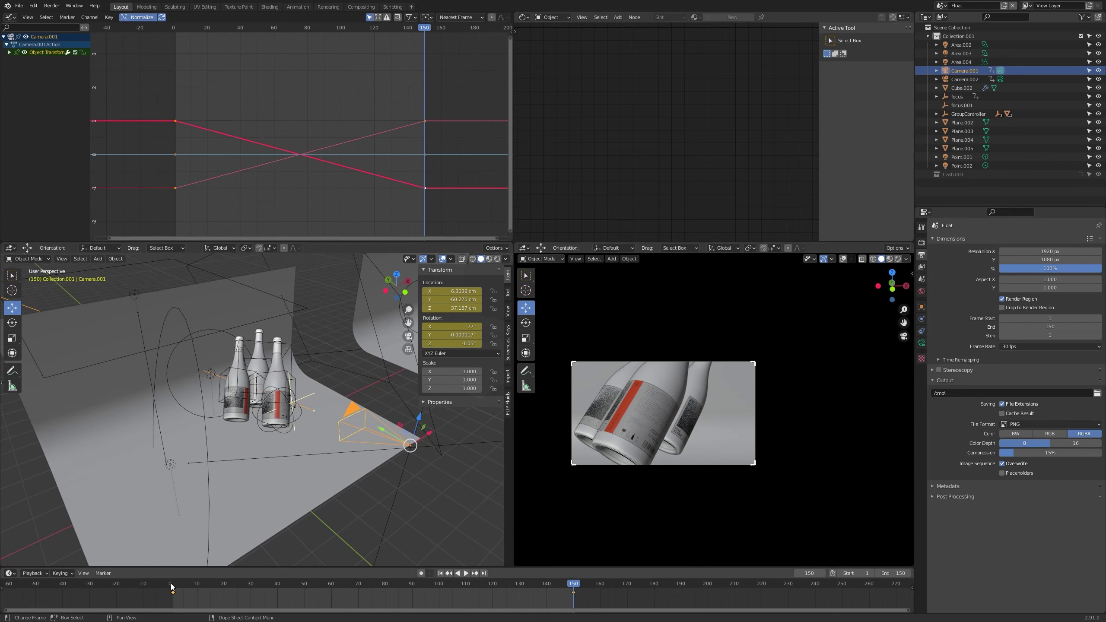
pyautogui.moveTo(171, 584)
pyautogui.mouseDown()
pyautogui.moveTo(549, 574)
pyautogui.moveTo(173, 590)
pyautogui.mouseUp()
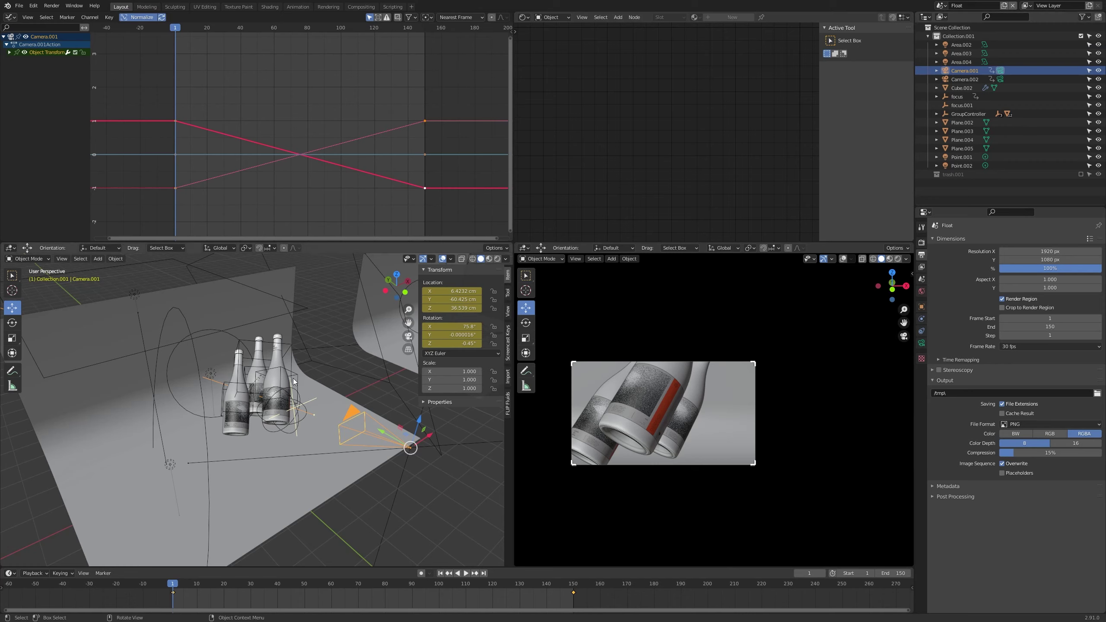
# Step: Switch to the Flipout scene and review its bottle and camera animation
pyautogui.click(941, 5)
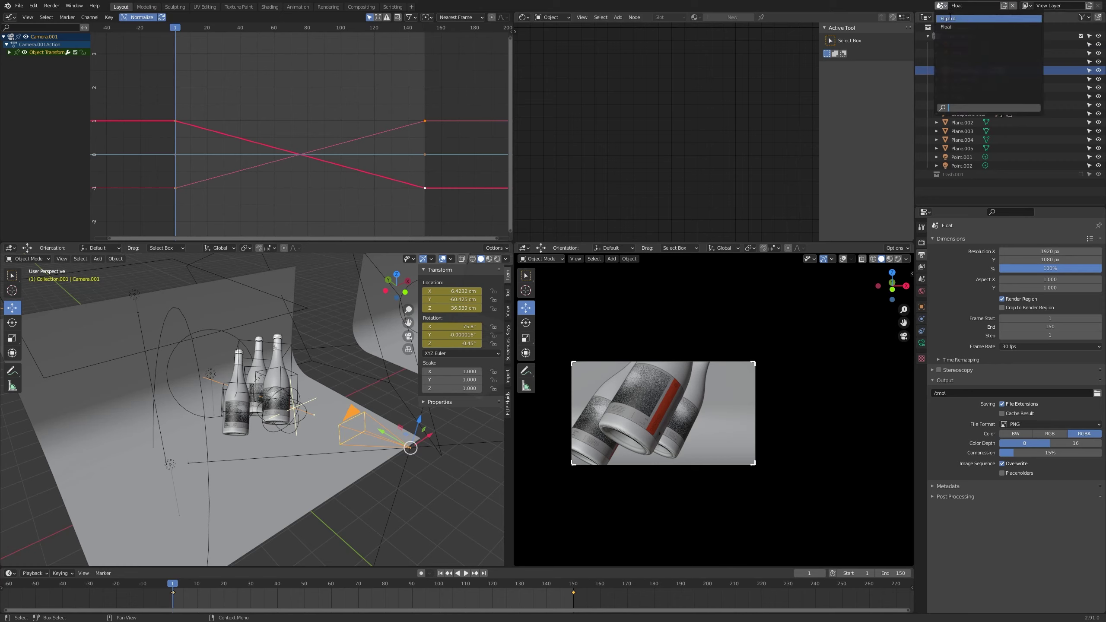
pyautogui.click(948, 19)
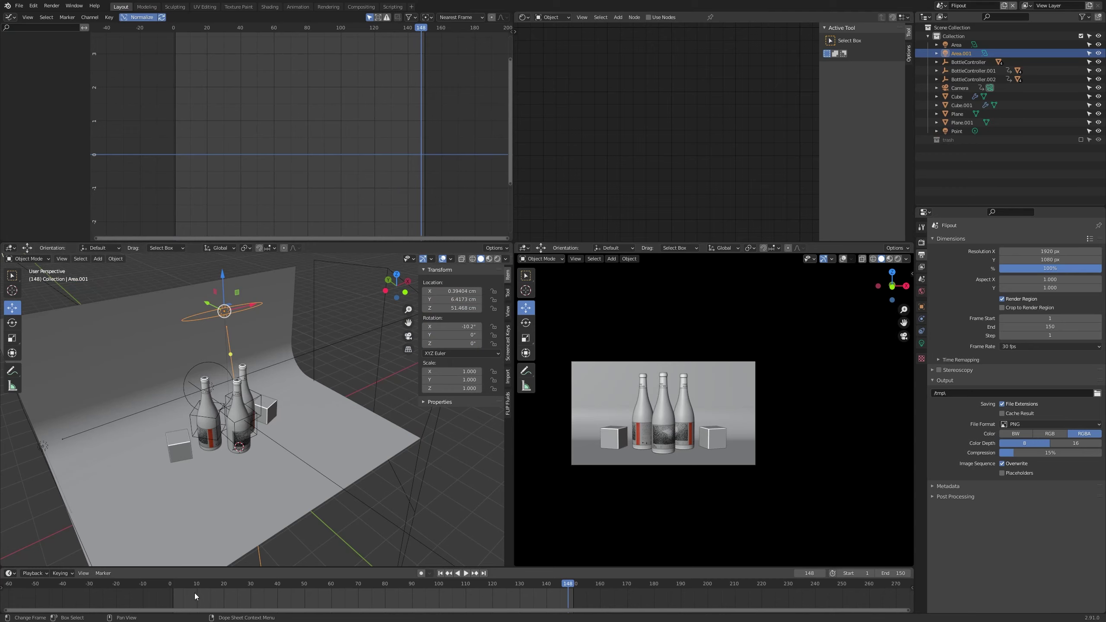
pyautogui.press('space')
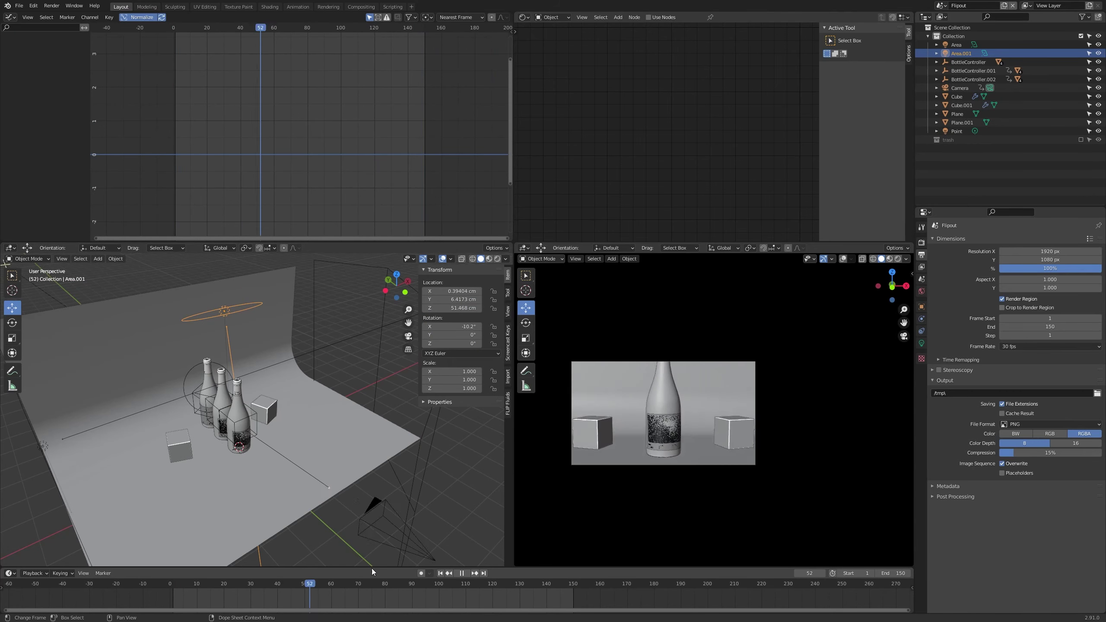
pyautogui.press('space')
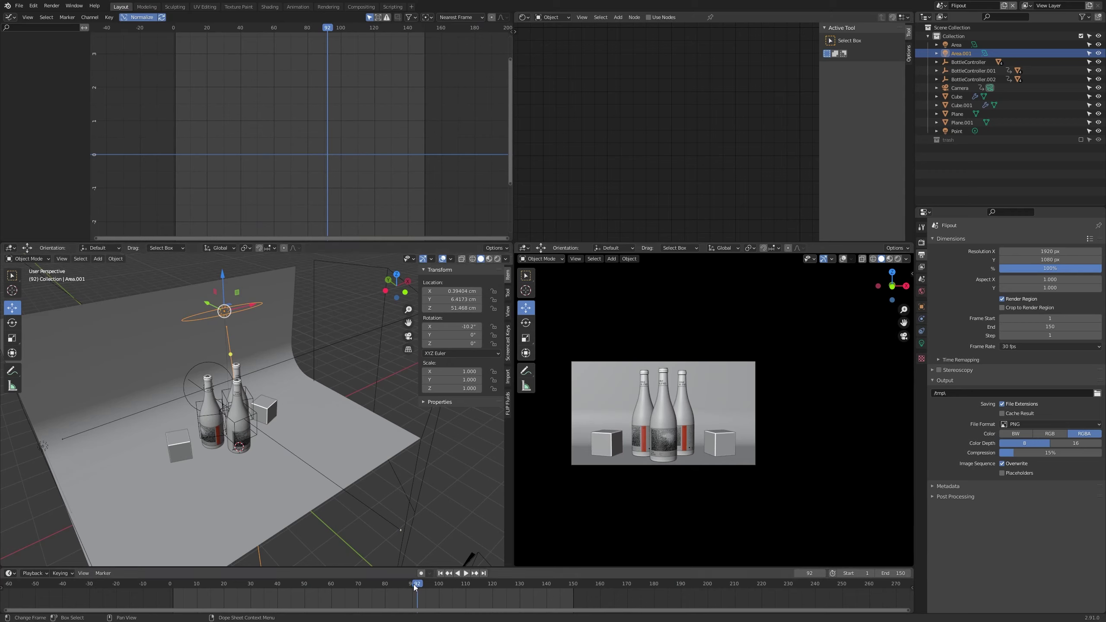
pyautogui.moveTo(415, 587); pyautogui.dragTo(456, 585)
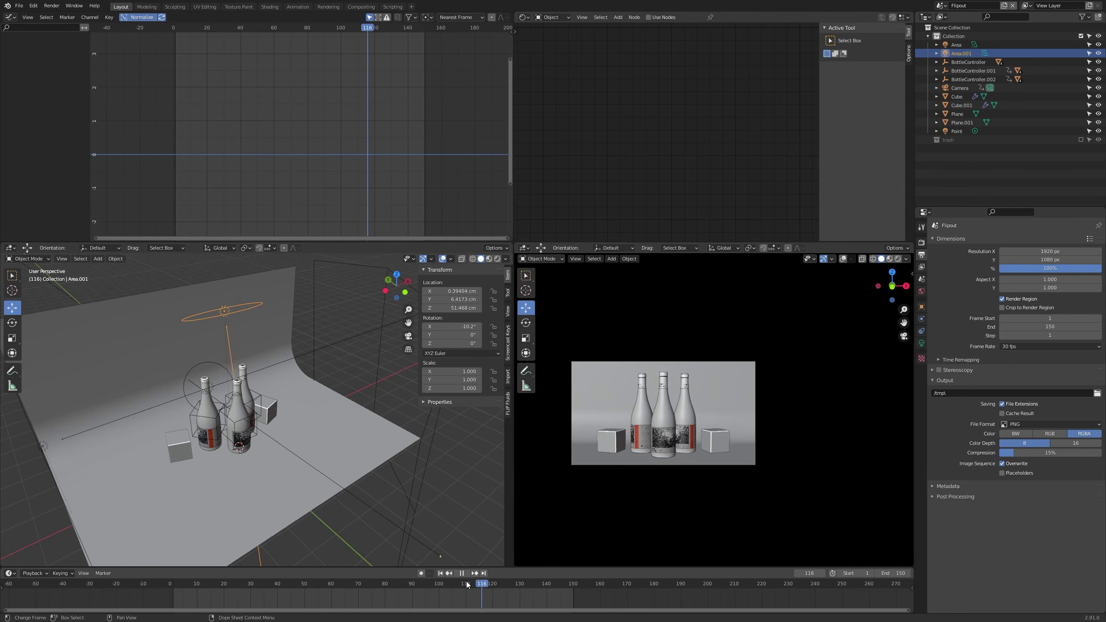
# Step: Create a full copy of the Flipout scene and name it Open
pyautogui.click(1005, 7)
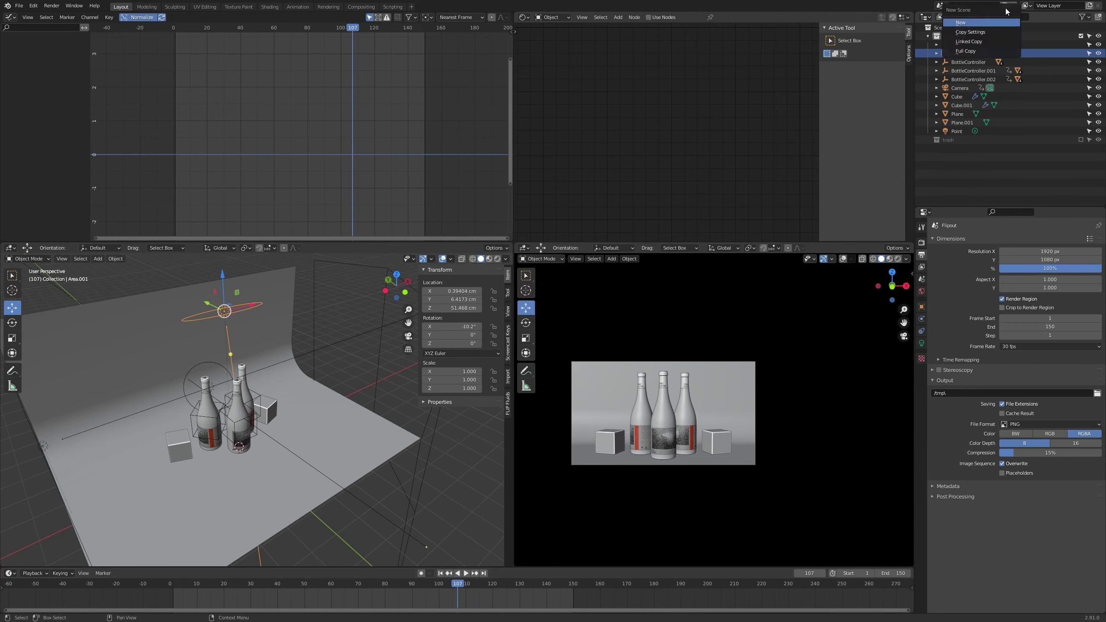
pyautogui.click(965, 51)
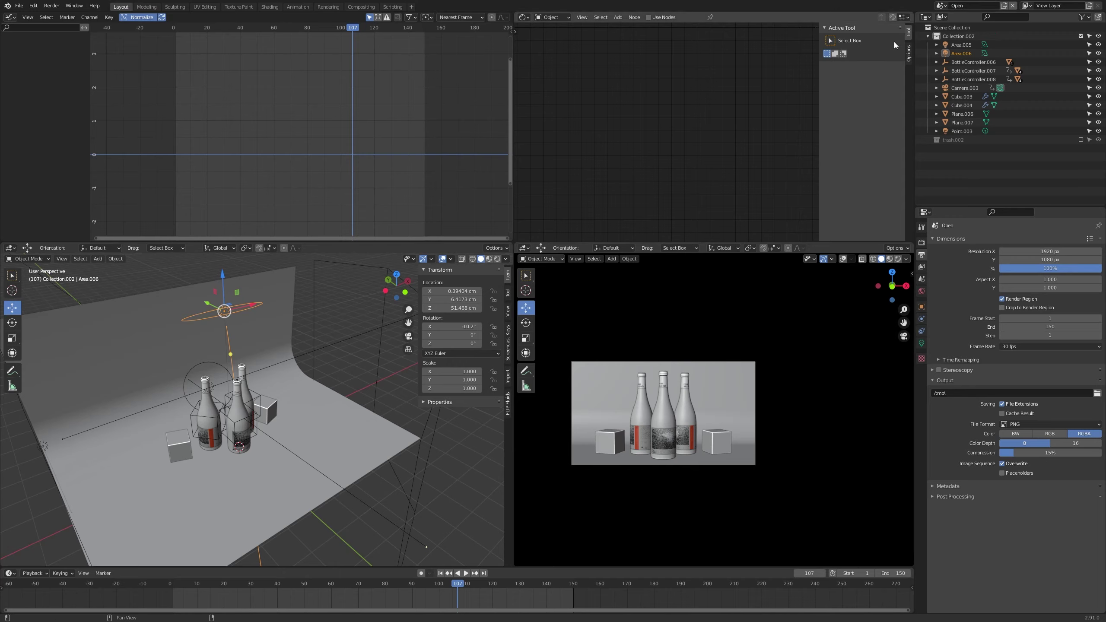
pyautogui.click(940, 5)
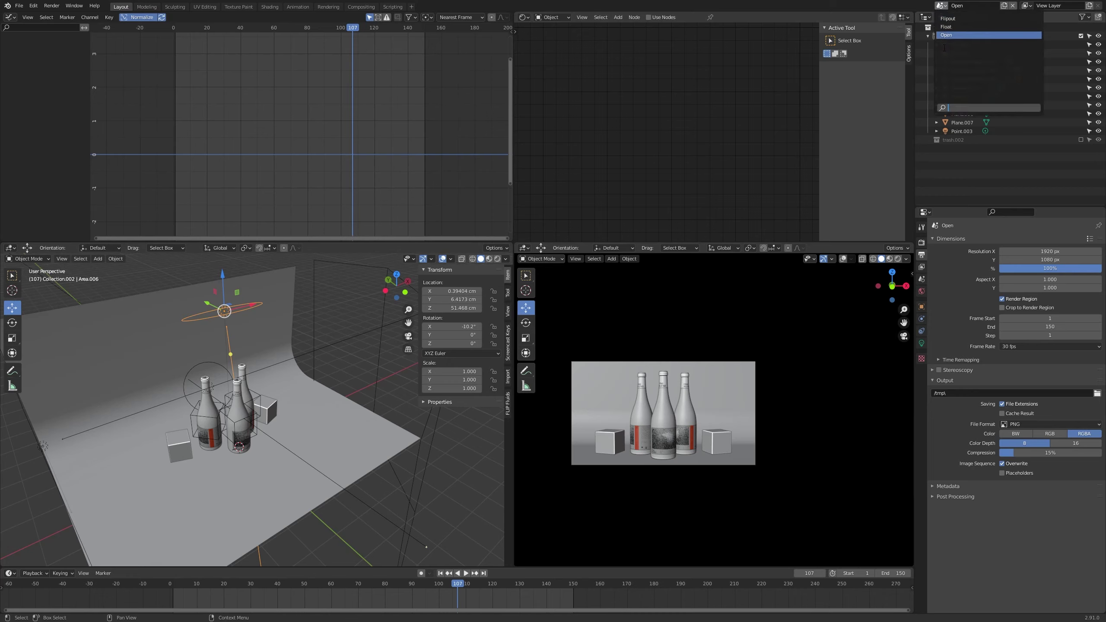
pyautogui.press('Escape')
# Step: Set the Open scene to frame 0 and delete all animation keyframes from every object
pyautogui.keyDown('shift'); pyautogui.moveTo(220, 419); pyautogui.dragTo(237, 415, button='middle'); pyautogui.keyUp('shift')
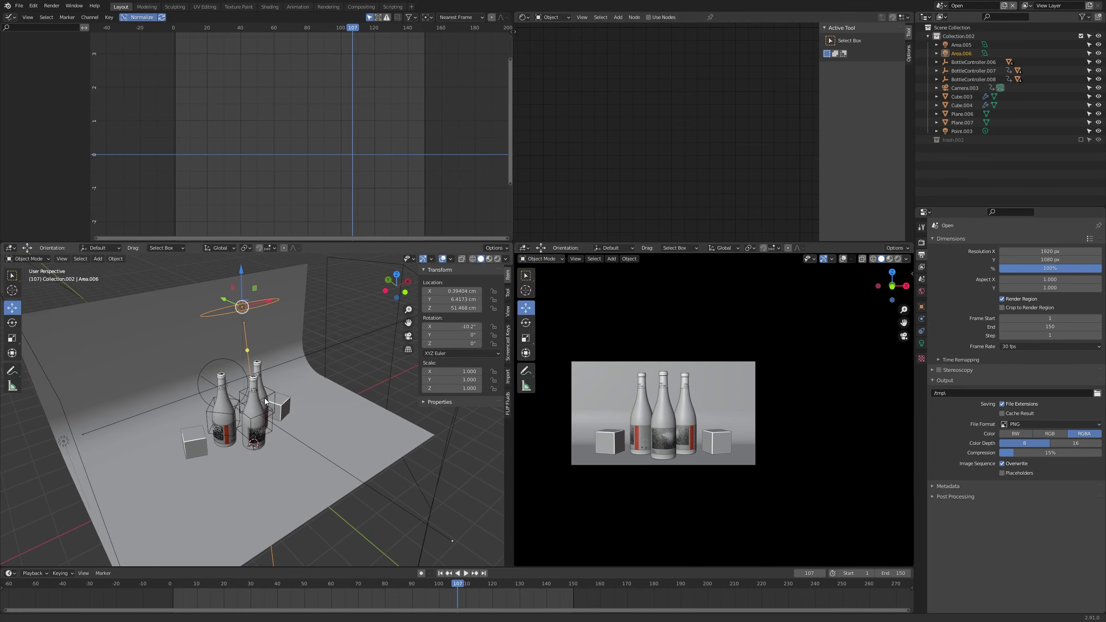
pyautogui.moveTo(185, 587); pyautogui.dragTo(142, 586)
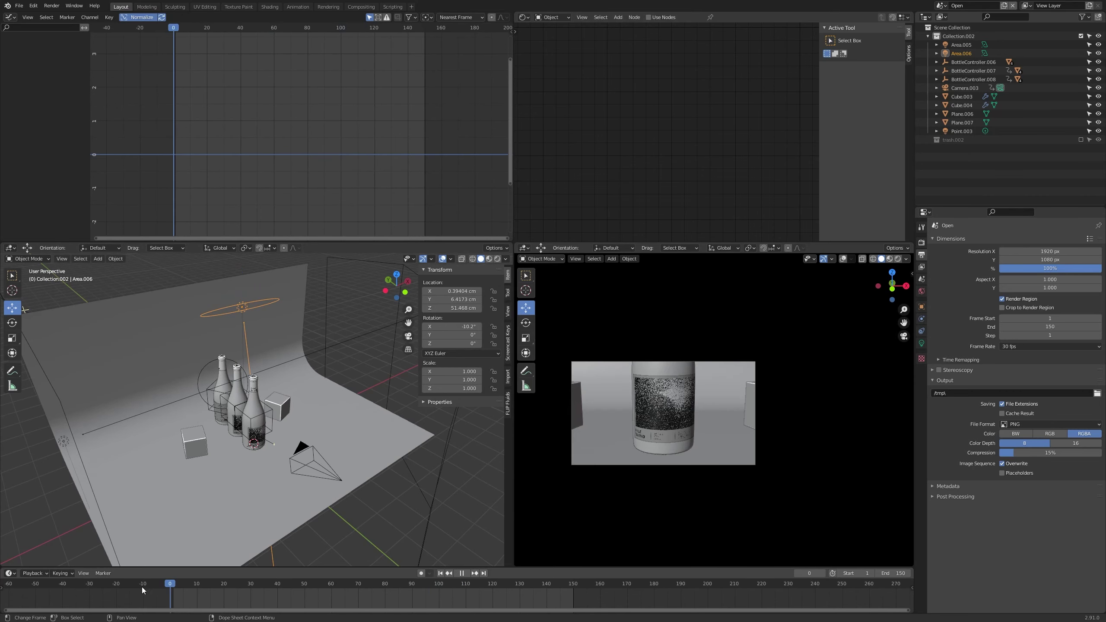
pyautogui.press('Escape')
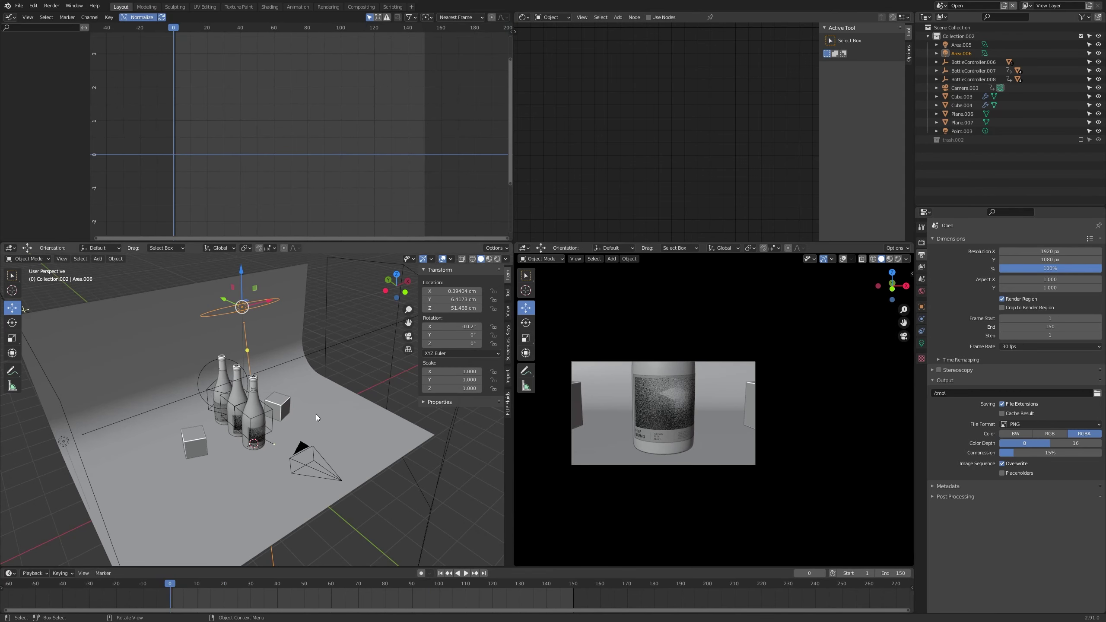
pyautogui.press('a')
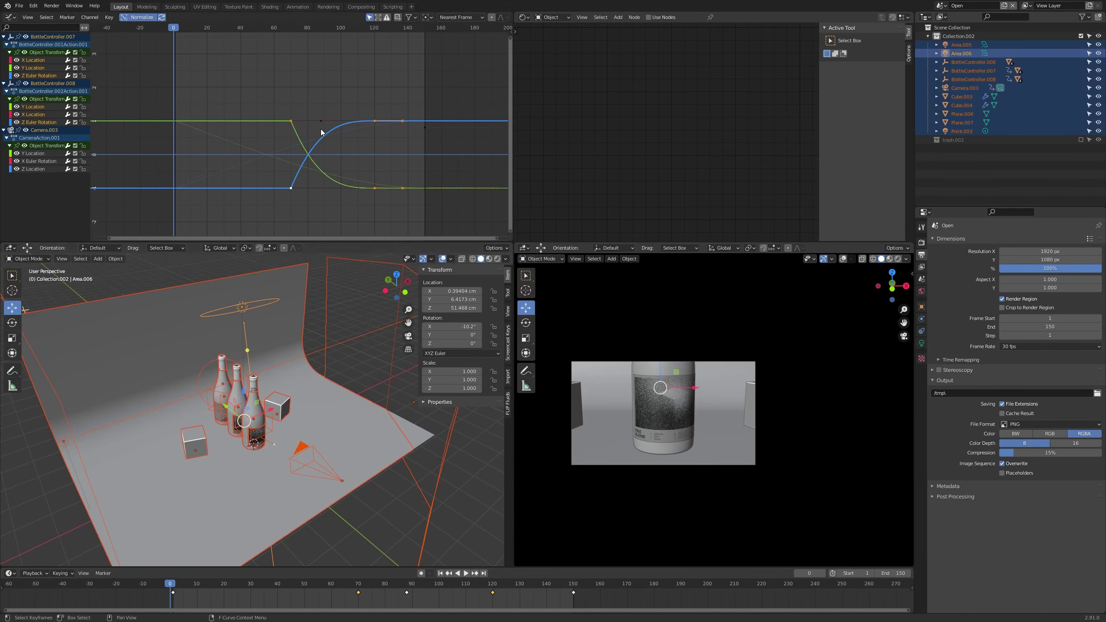
pyautogui.press('a')
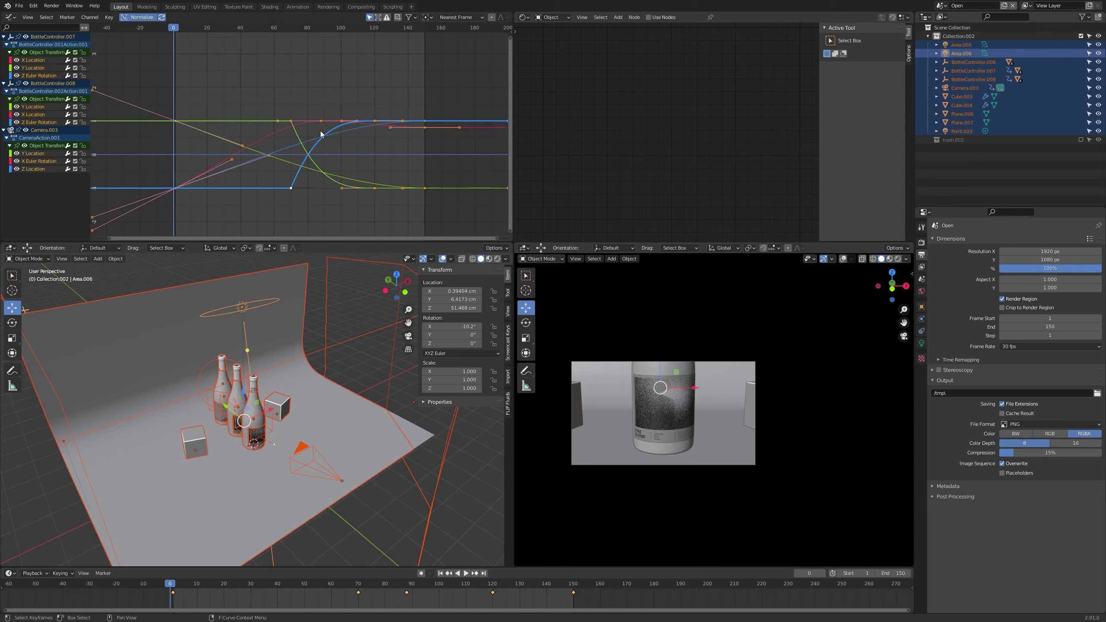
pyautogui.press('x')
pyautogui.click(320, 130)
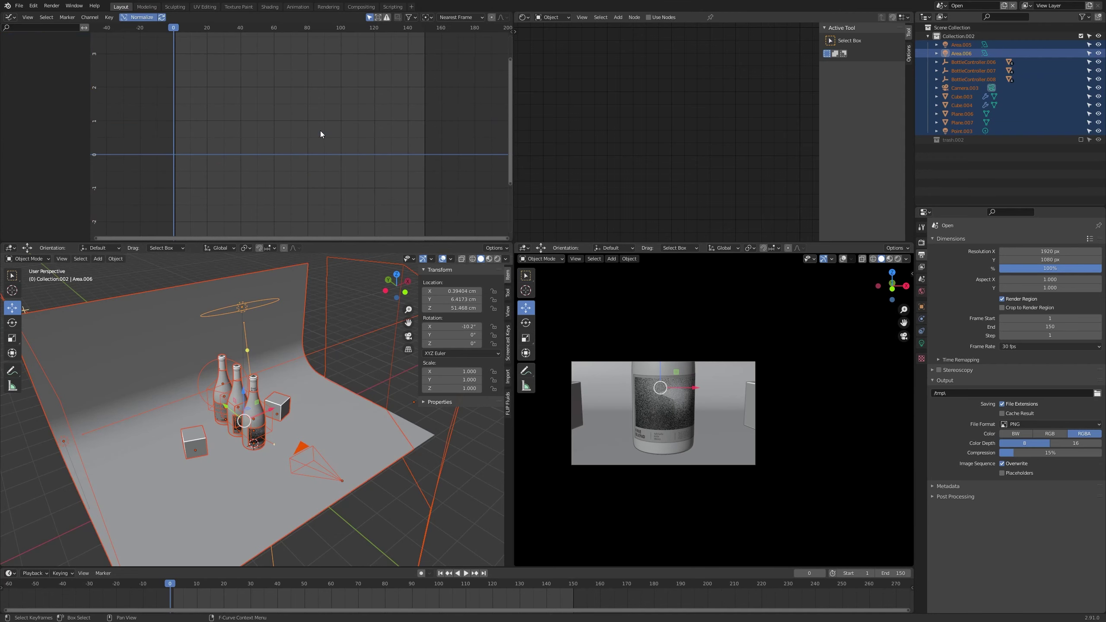
# Step: Play the Open scene to check that its animation is removed, and compare it with the Flipout scene
pyautogui.click(325, 430)
pyautogui.press('space')
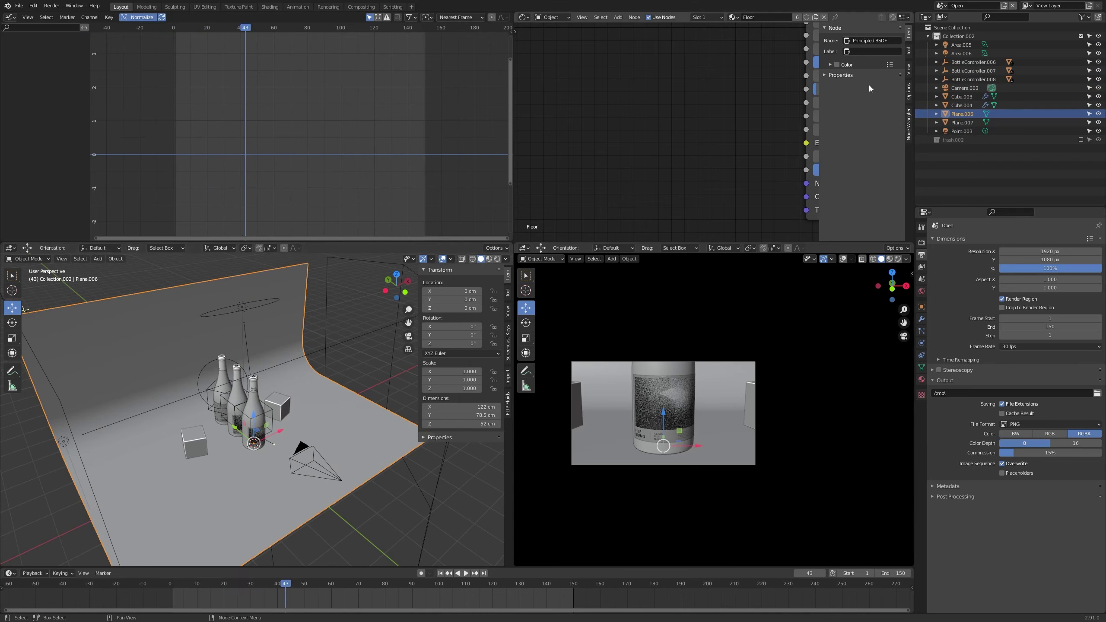
pyautogui.click(940, 5)
pyautogui.click(957, 18)
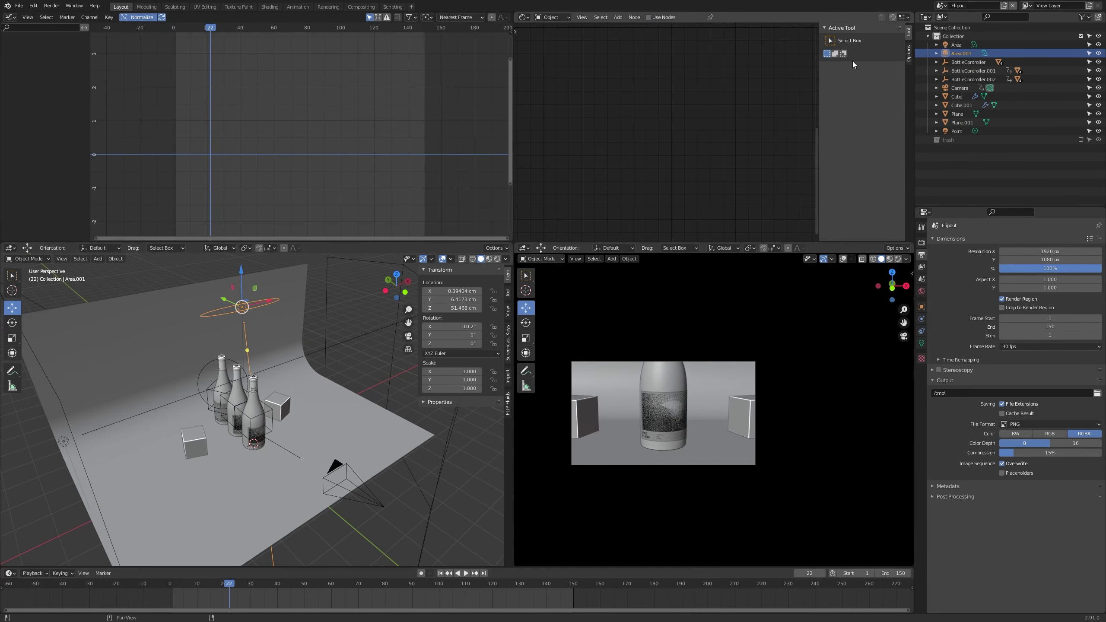
pyautogui.click(940, 6)
pyautogui.click(952, 38)
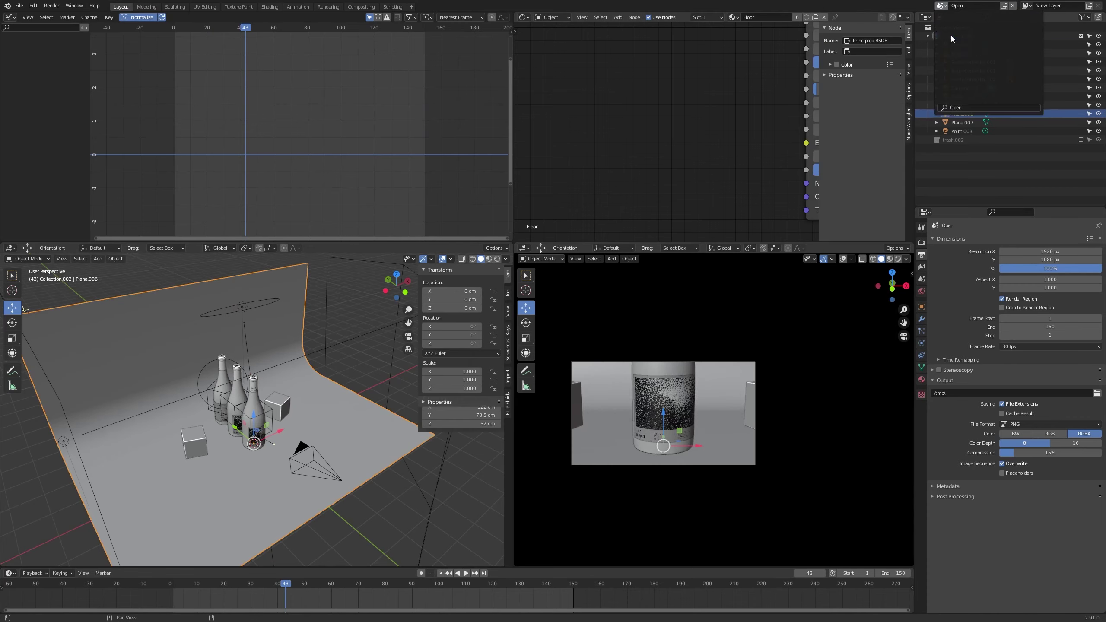
# Step: Save the project as a new file named record_animation_3_shot3.blend
pyautogui.hotkey('ctrl', 'shift', 's')
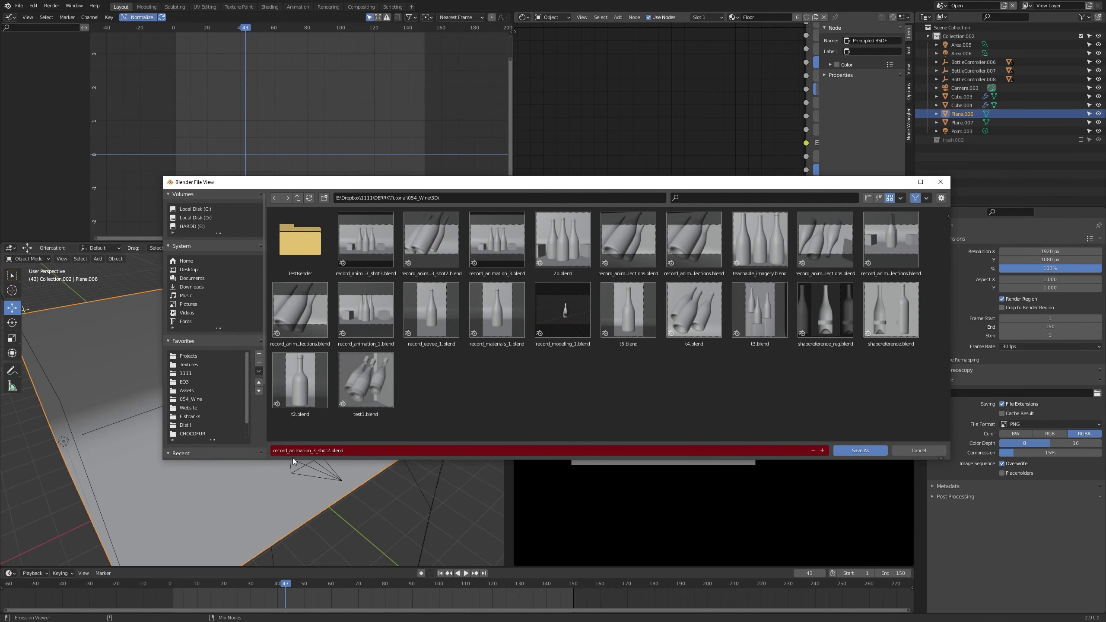
pyautogui.click(292, 453)
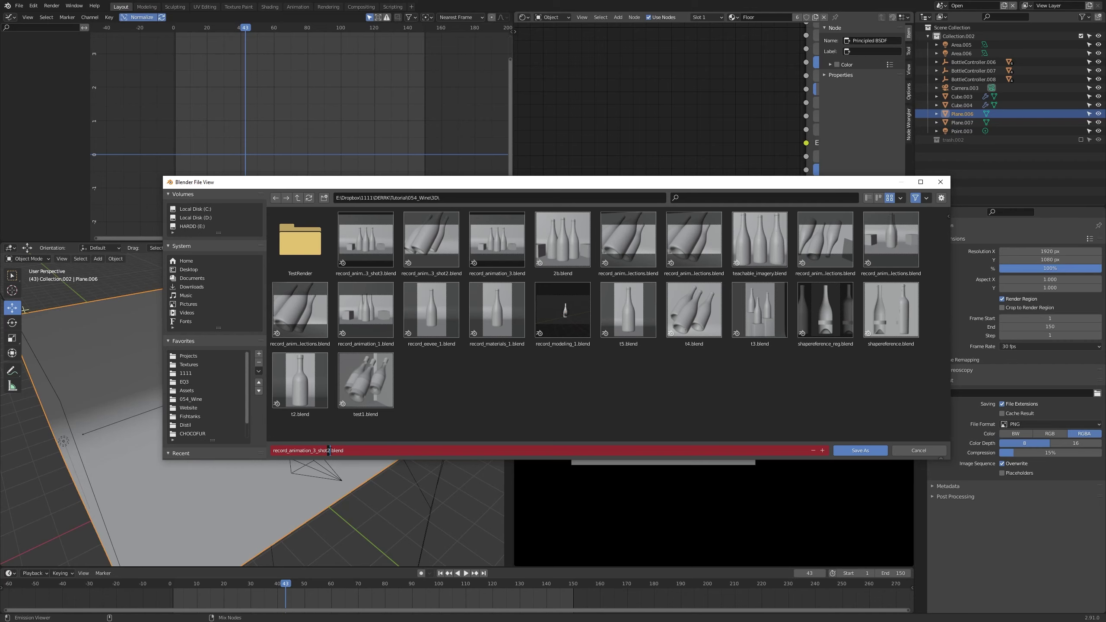
pyautogui.write('3')
pyautogui.press('Return')
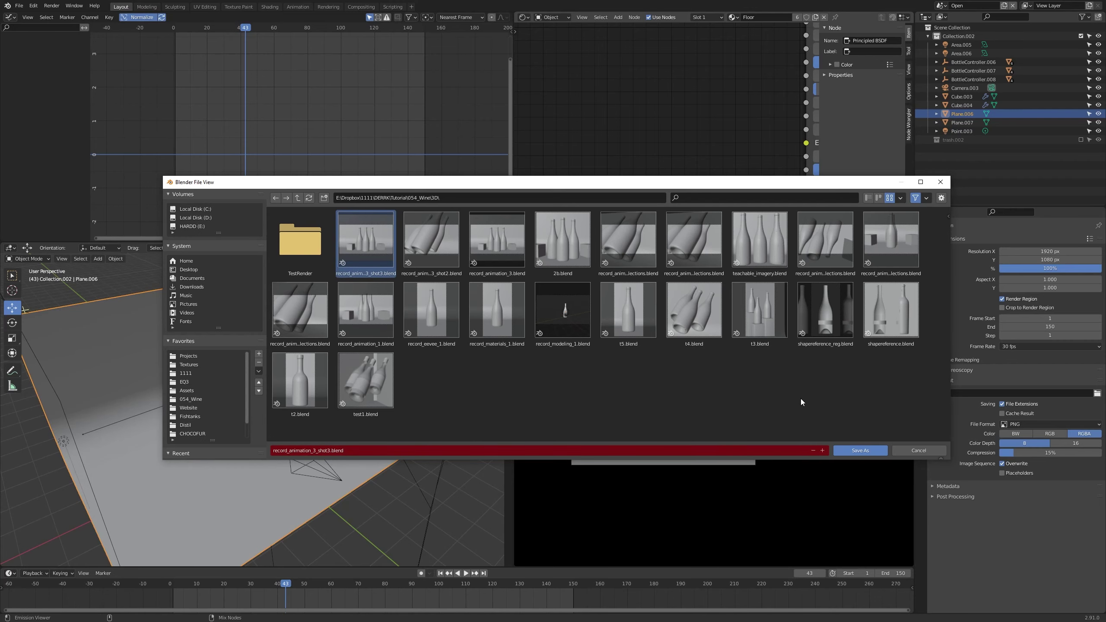
pyautogui.click(862, 450)
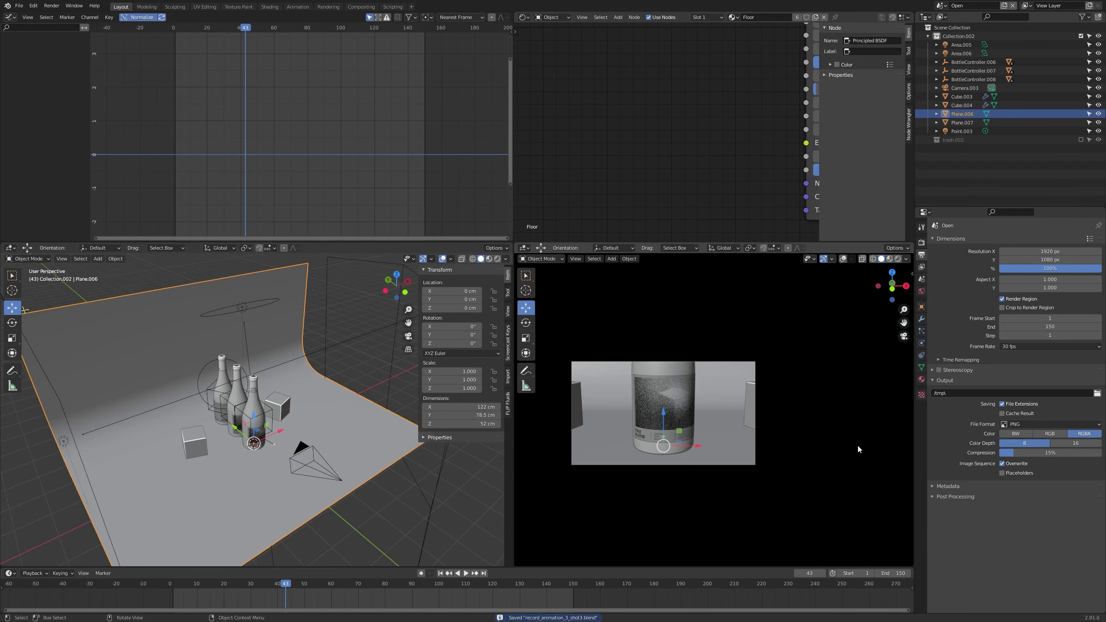
# Step: Play back the Open scene and return to frame 0
pyautogui.press('space')
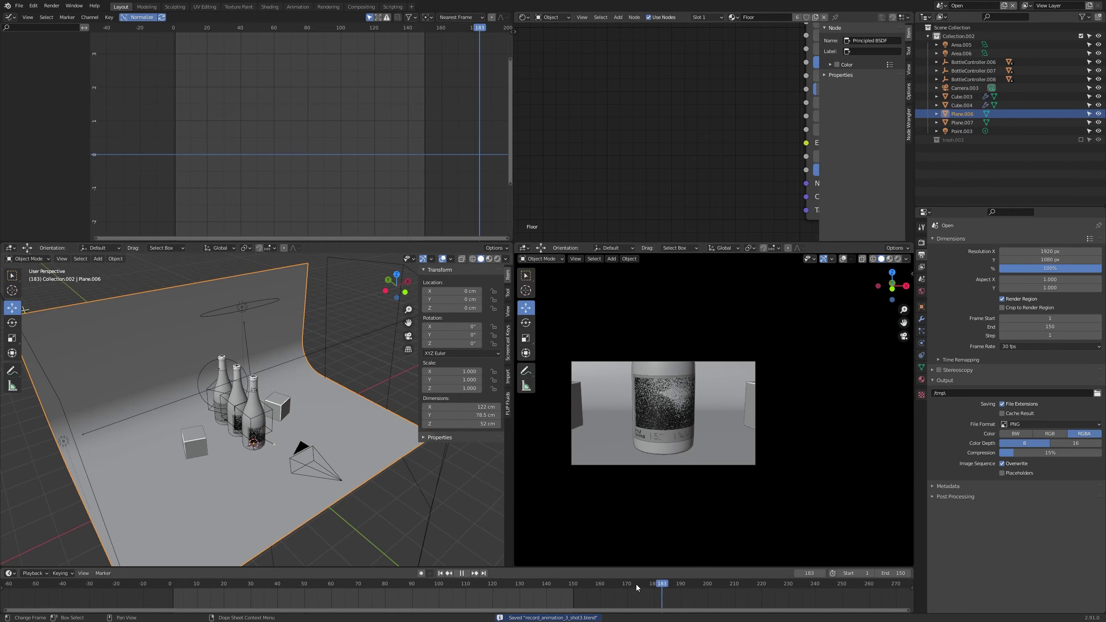
pyautogui.press('space')
pyautogui.moveTo(181, 584); pyautogui.dragTo(170, 583)
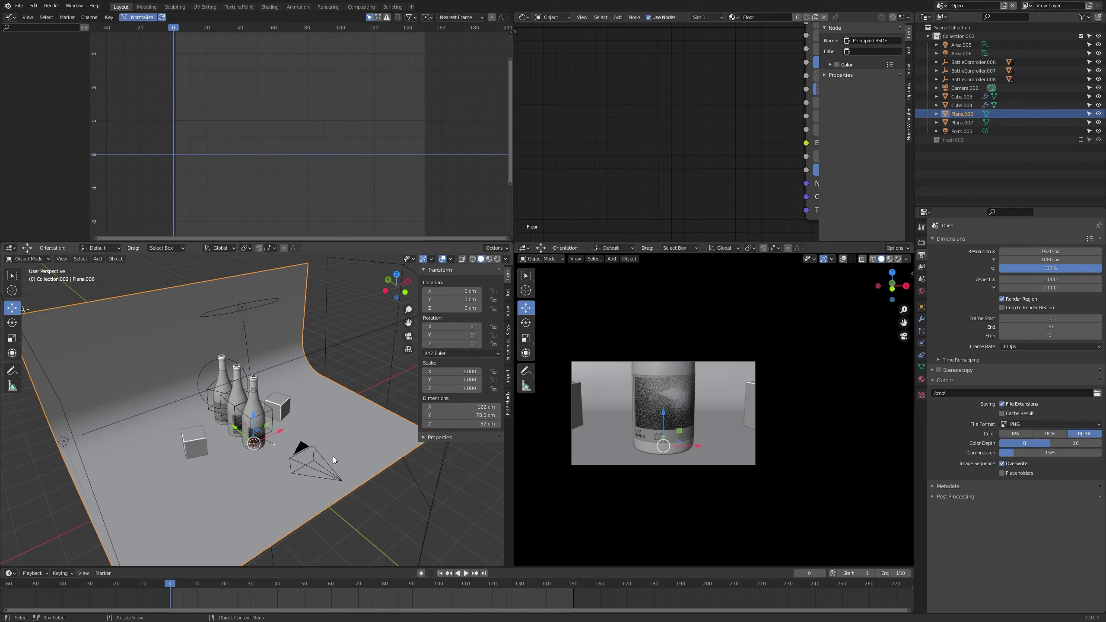
# Step: Clear the rotation of the controllers for the bottles behind the front one
pyautogui.moveTo(333, 457); pyautogui.dragTo(331, 458, button='middle')
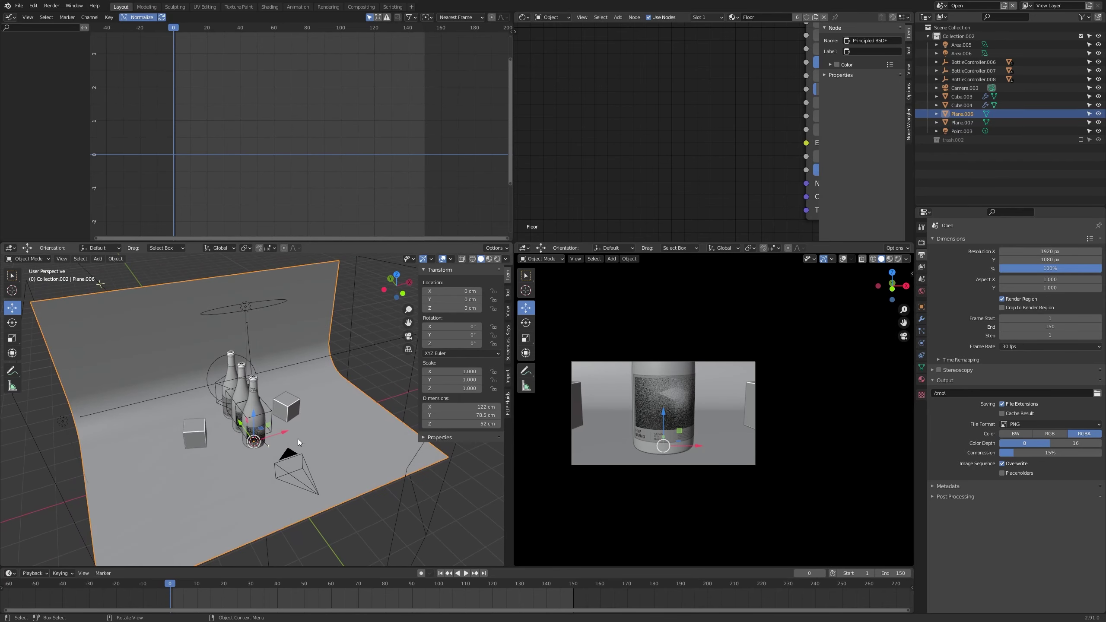
pyautogui.moveTo(297, 439)
pyautogui.mouseDown(button='middle')
pyautogui.moveTo(271, 423)
pyautogui.moveTo(292, 425)
pyautogui.moveTo(232, 449)
pyautogui.moveTo(241, 460)
pyautogui.moveTo(311, 421)
pyautogui.mouseUp(button='middle')
pyautogui.scroll(2, 264, 436)
pyautogui.scroll(-2, 302, 445)
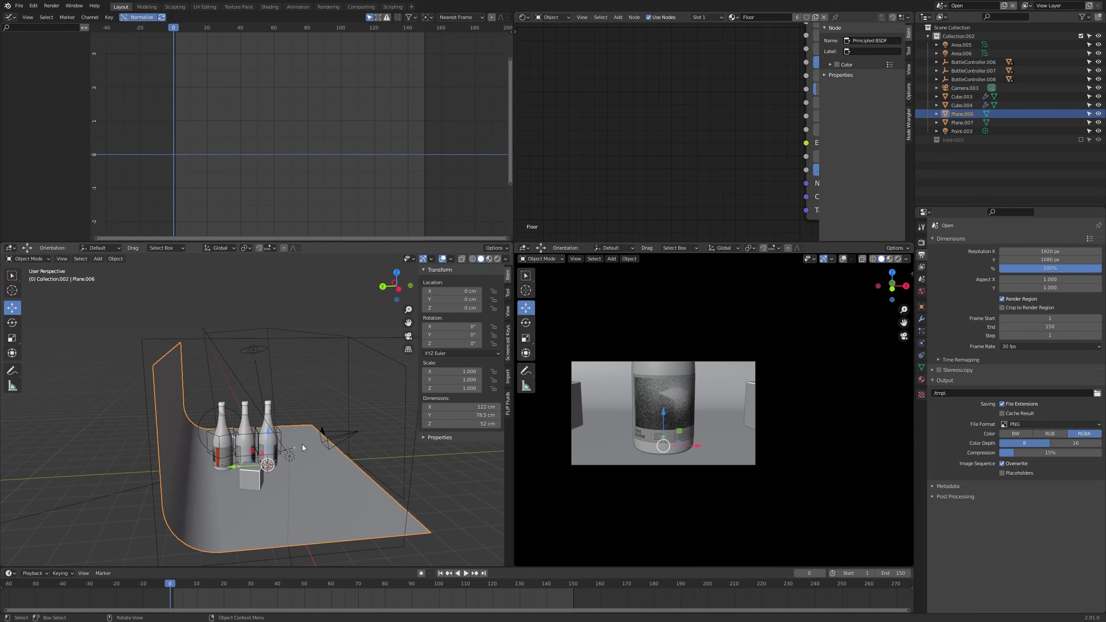
pyautogui.click(226, 438)
pyautogui.moveTo(300, 429); pyautogui.dragTo(257, 475, button='middle')
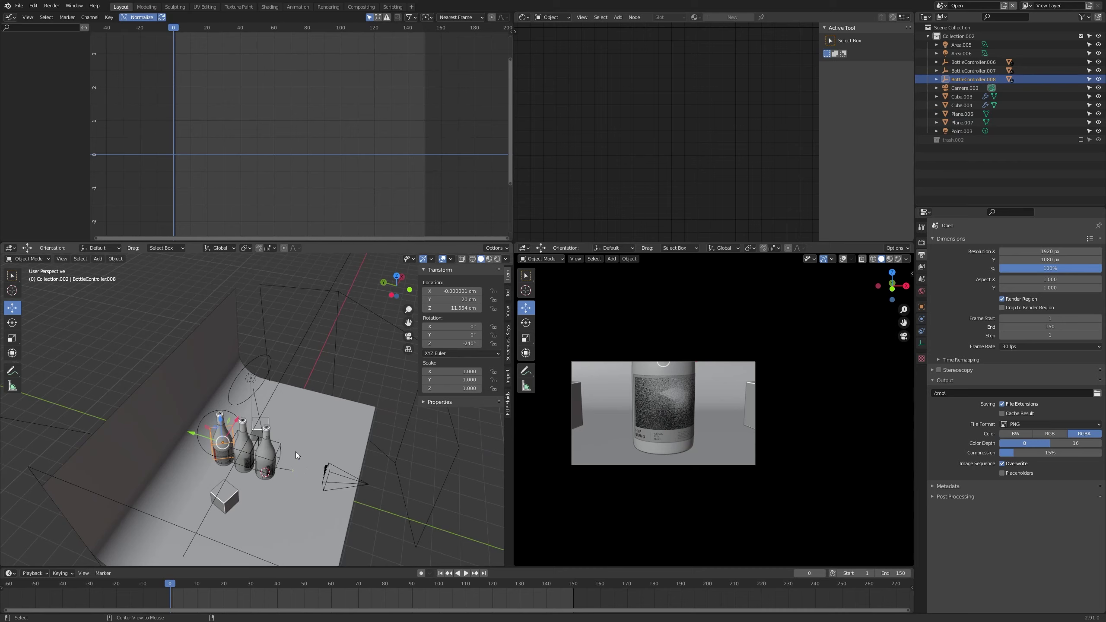
pyautogui.hotkey('alt', 'r')
# Step: Select the controllers of all three bottles together
pyautogui.scroll(5, 255, 451)
pyautogui.moveTo(230, 469); pyautogui.dragTo(291, 401, button='middle')
pyautogui.keyDown('shift'); pyautogui.click(287, 398); pyautogui.keyUp('shift')
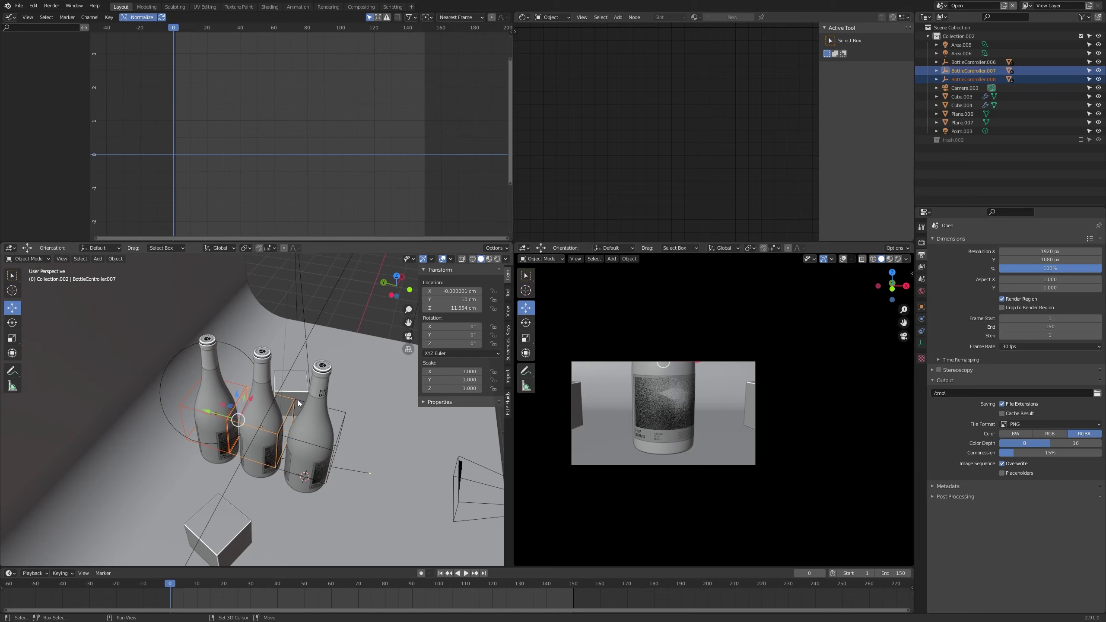
pyautogui.keyDown('shift'); pyautogui.click(298, 401); pyautogui.keyUp('shift')
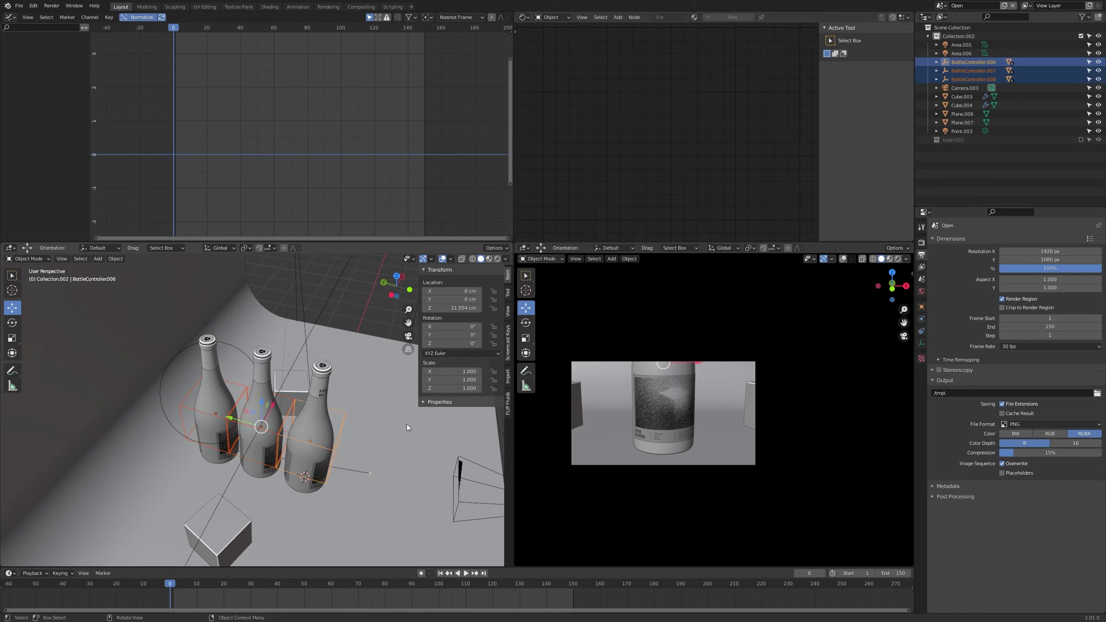
pyautogui.press('r')
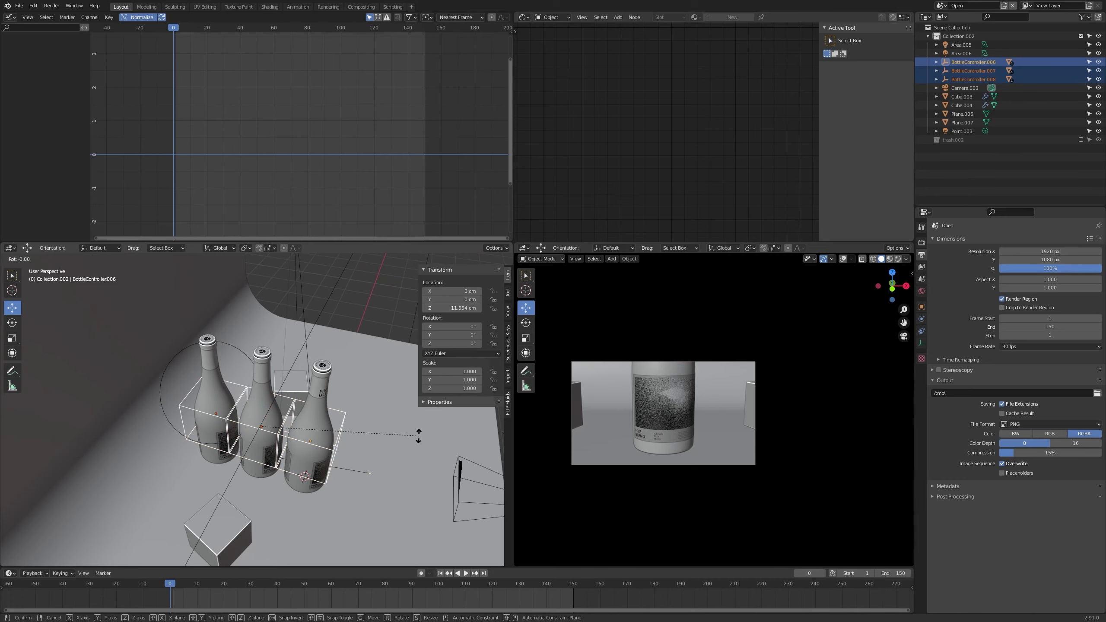
pyautogui.press('x')
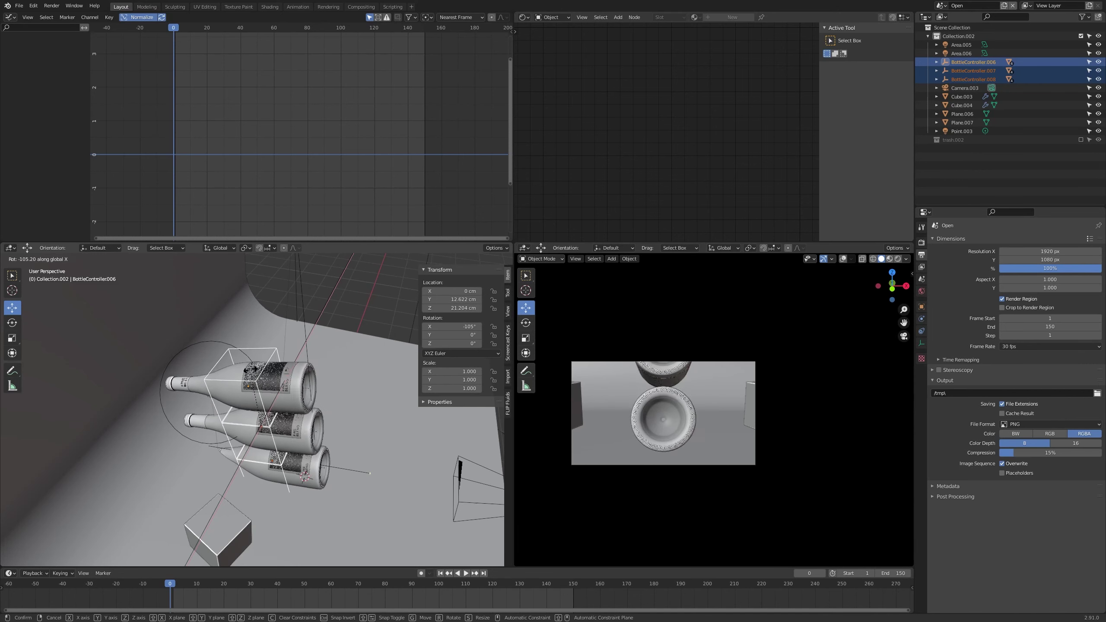
pyautogui.rightClick(252, 371)
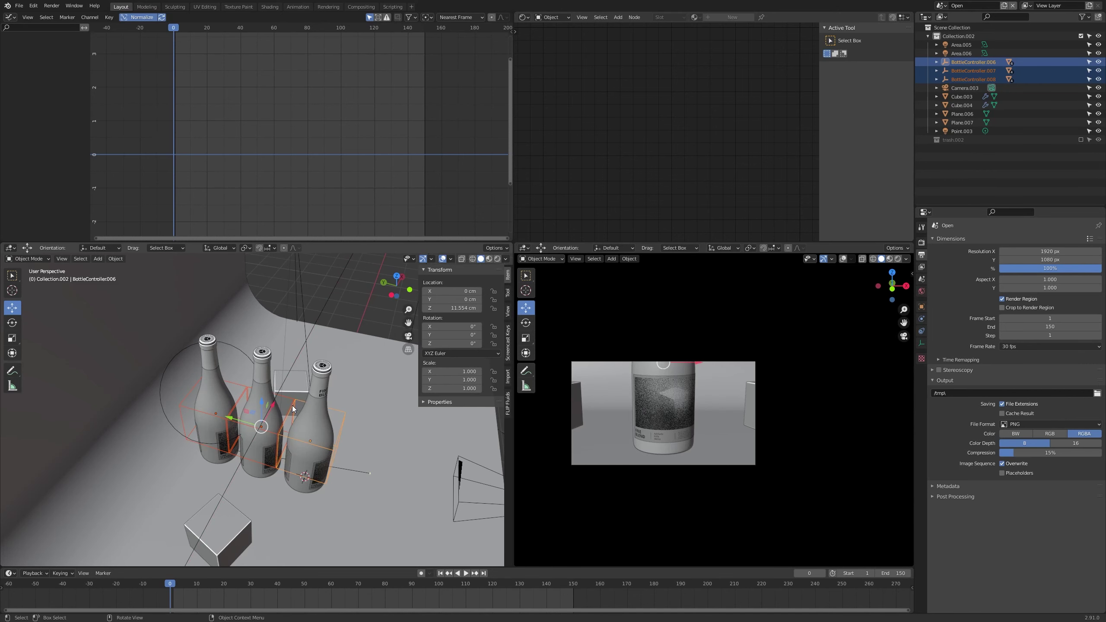
# Step: Set the transform pivot to Individual Origins and rotate the three bottle controllers -90° about the global X axis
pyautogui.press('.')
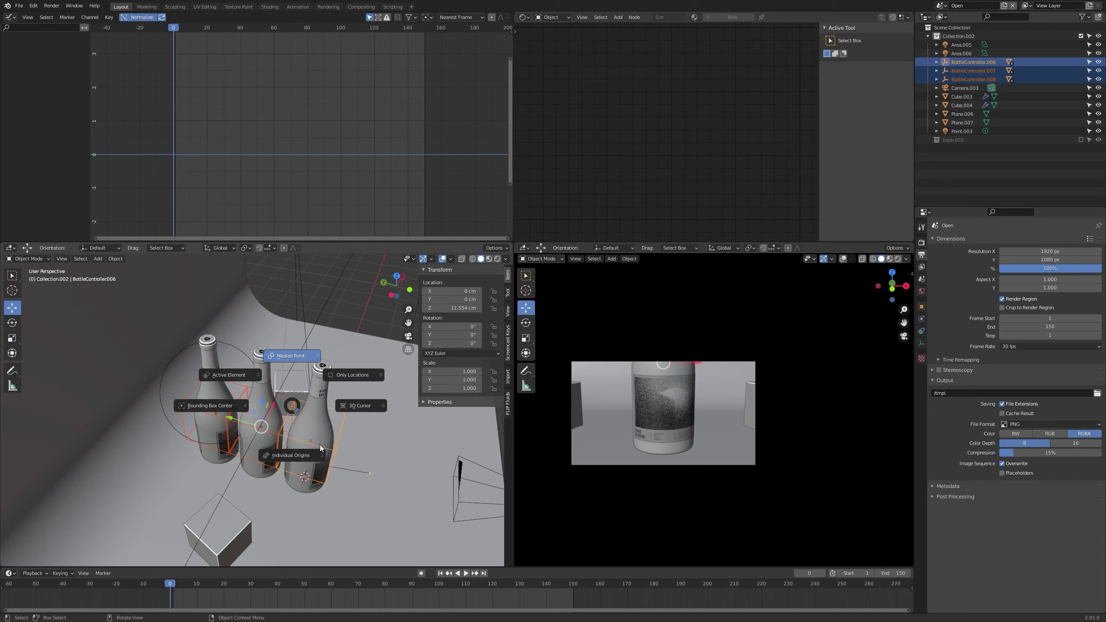
pyautogui.click(310, 457)
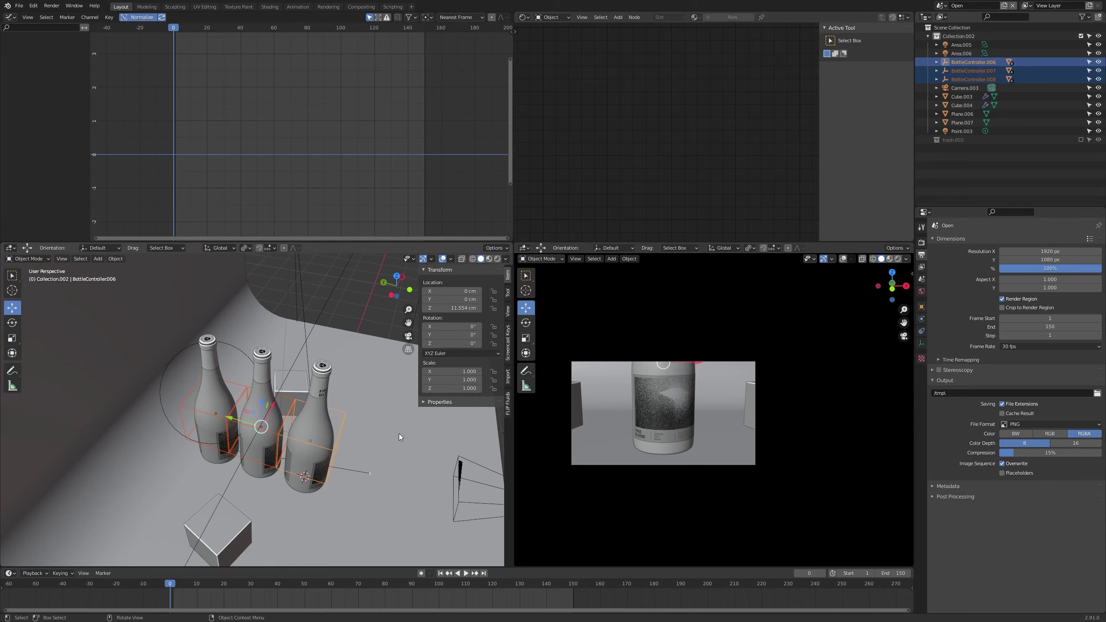
pyautogui.press('r')
pyautogui.write('x')
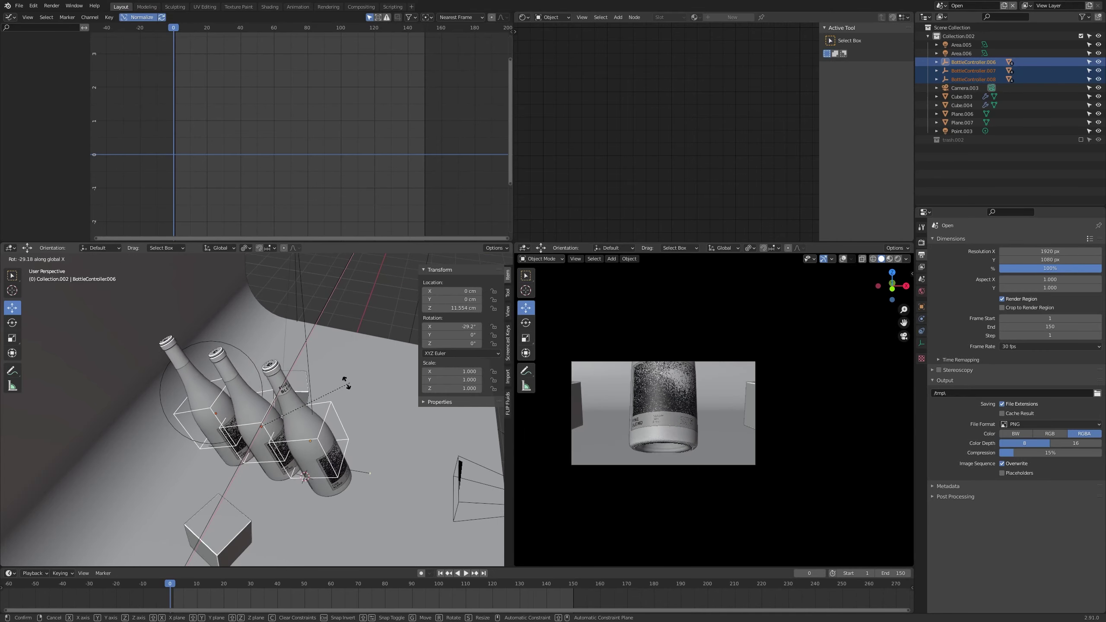
pyautogui.write('-90')
pyautogui.press('Return')
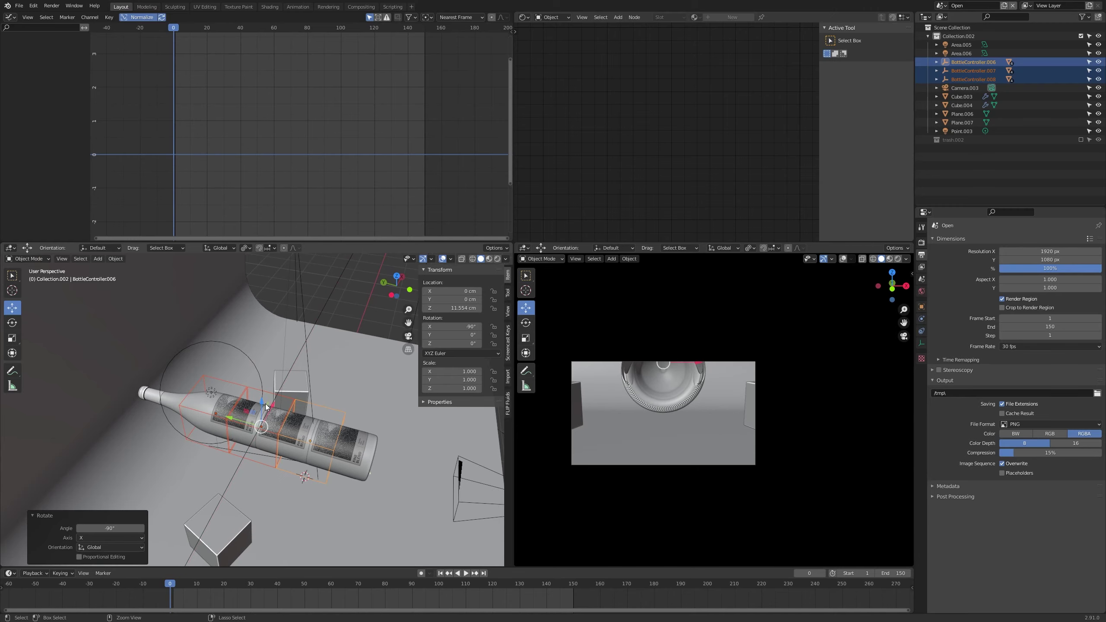
# Step: Lower the three lying bottles along Z to a height of about 4.4 cm so they rest on the floor
pyautogui.moveTo(266, 404); pyautogui.dragTo(292, 363, button='middle')
pyautogui.scroll(2, 307, 384)
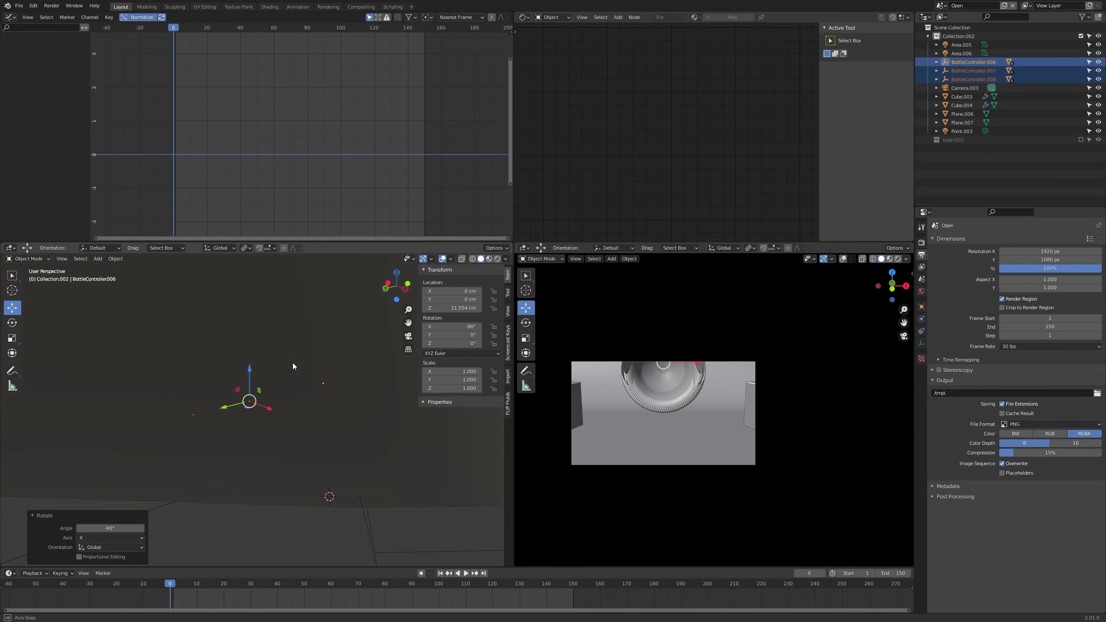
pyautogui.press('g')
pyautogui.press('z')
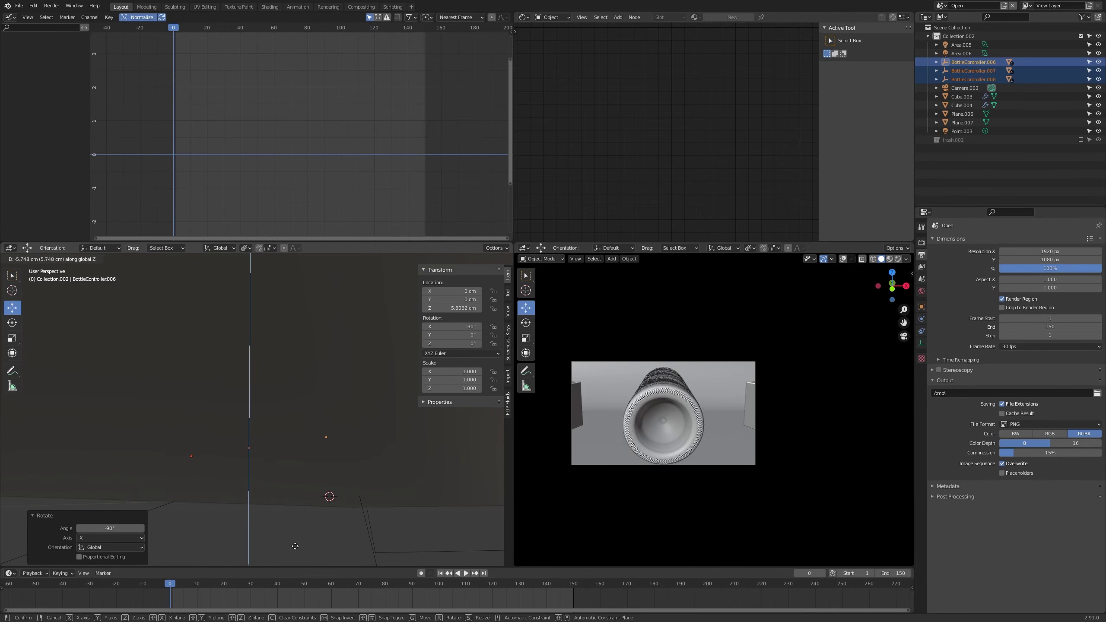
pyautogui.click(330, 339)
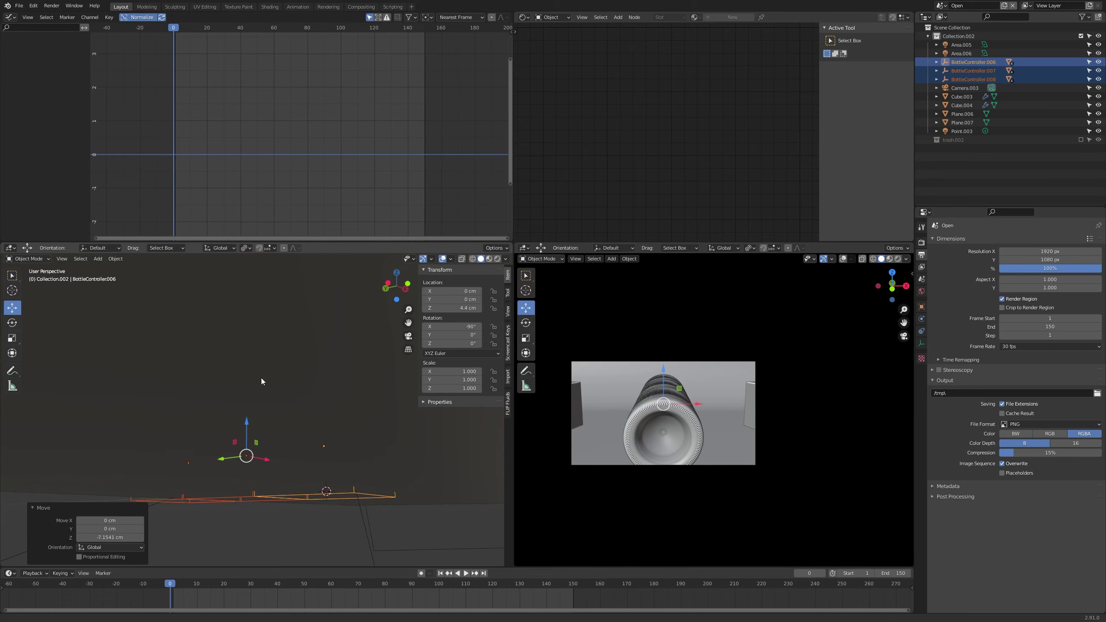
pyautogui.moveTo(261, 377); pyautogui.dragTo(251, 356, button='middle')
pyautogui.press('g')
pyautogui.press('z')
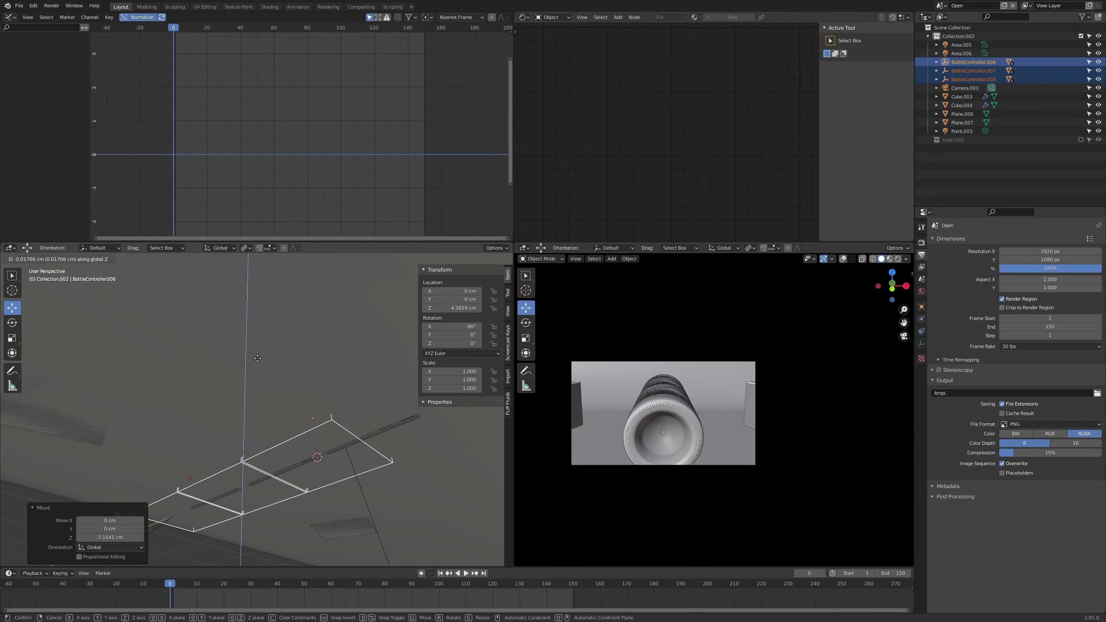
pyautogui.click(263, 357)
# Step: Deselect everything, switch to the top view and try moving the front bottle's controller
pyautogui.moveTo(265, 357); pyautogui.dragTo(263, 456, button='middle')
pyautogui.scroll(-5, 290, 409)
pyautogui.hotkey('alt', 'a')
pyautogui.scroll(2, 294, 439)
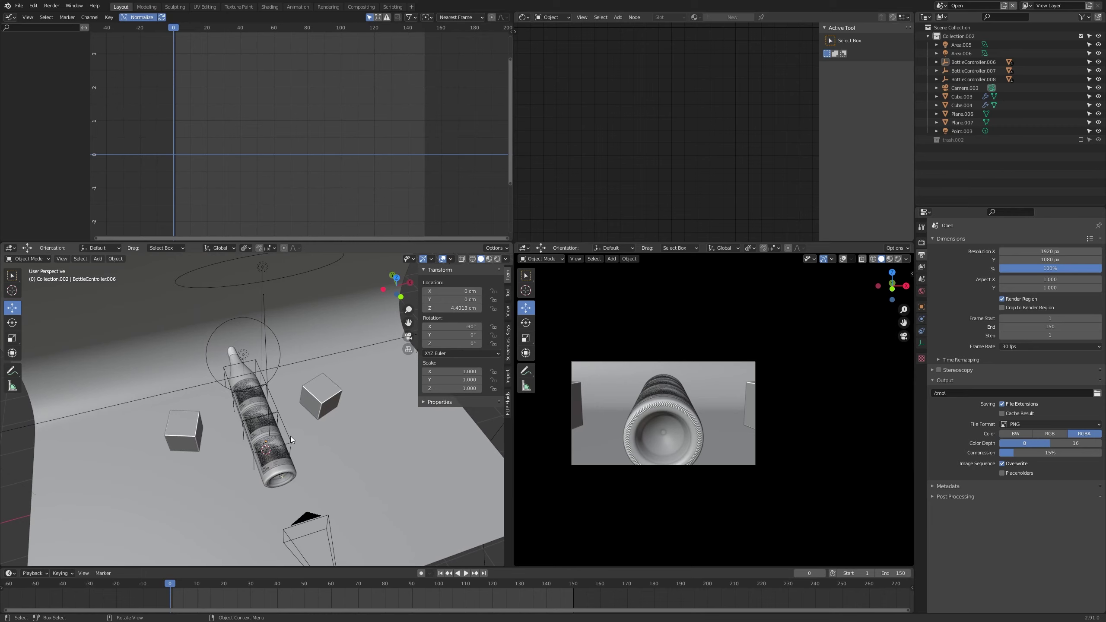
pyautogui.click(290, 436)
pyautogui.press('KP_7')
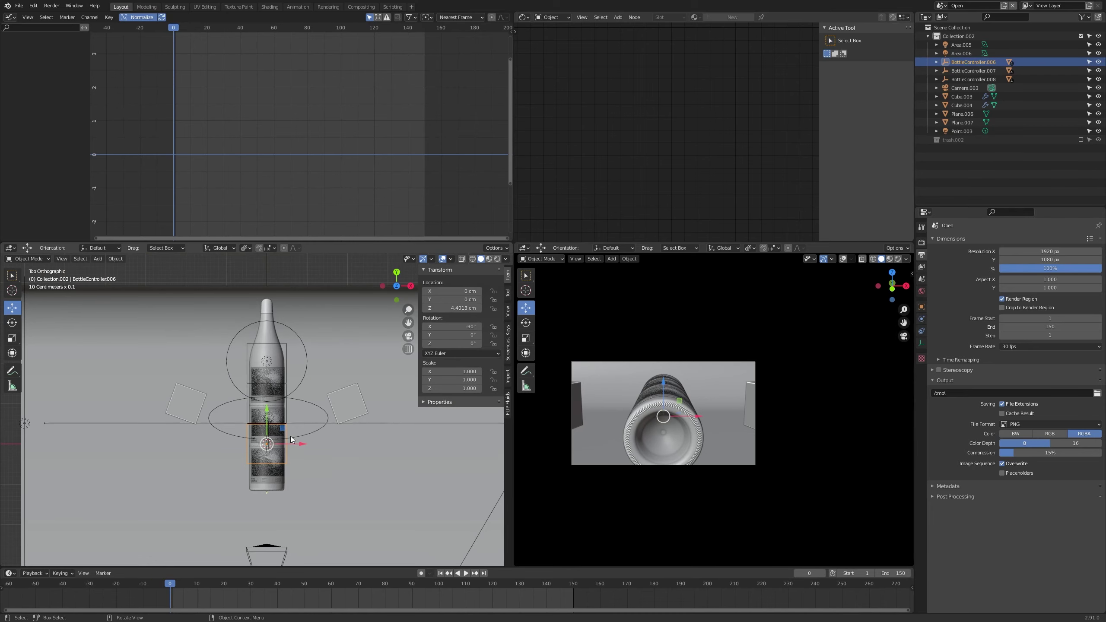
pyautogui.press('g')
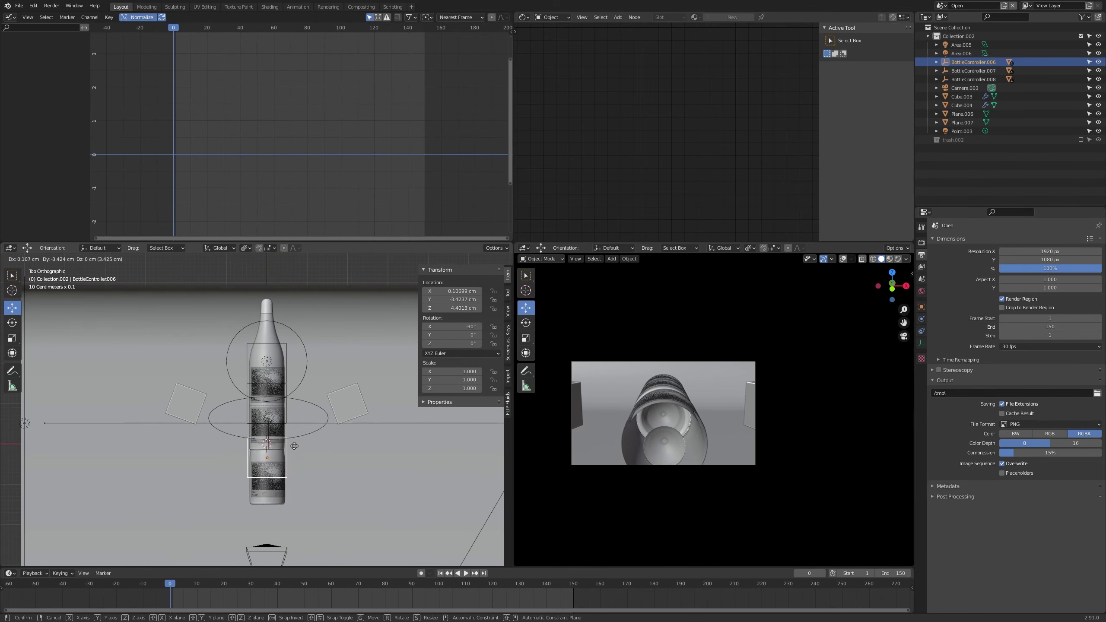
pyautogui.rightClick(293, 447)
# Step: Turn the middle bottle -180° and place it on the positive X side at about X 8.1 cm, Y 11.7 cm
pyautogui.click(286, 409)
pyautogui.press('g')
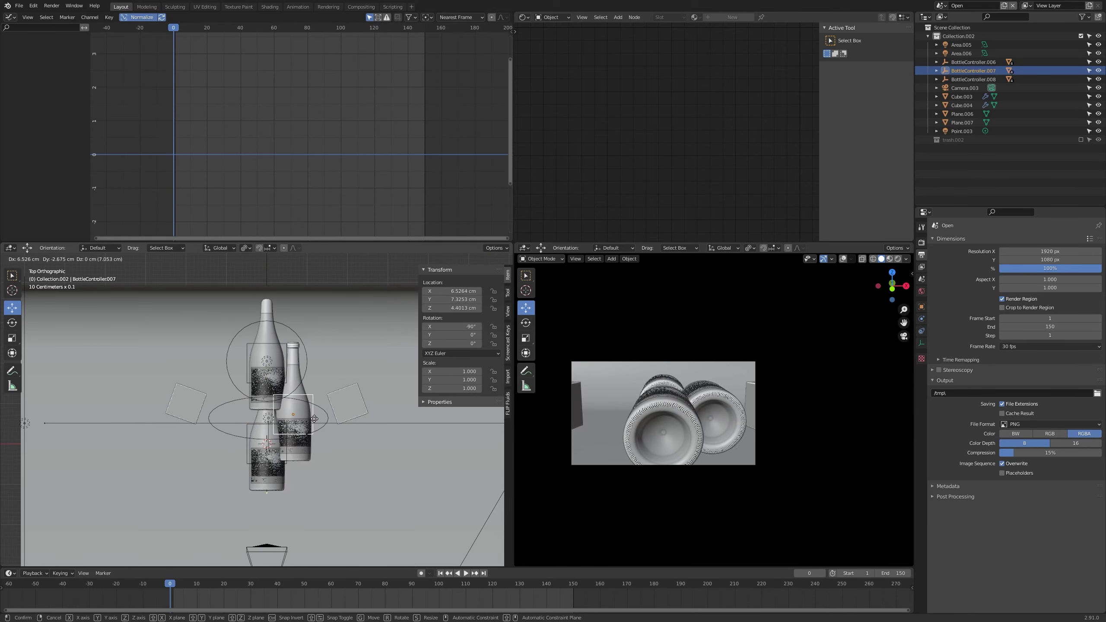
pyautogui.click(320, 415)
pyautogui.press('r')
pyautogui.click(274, 416)
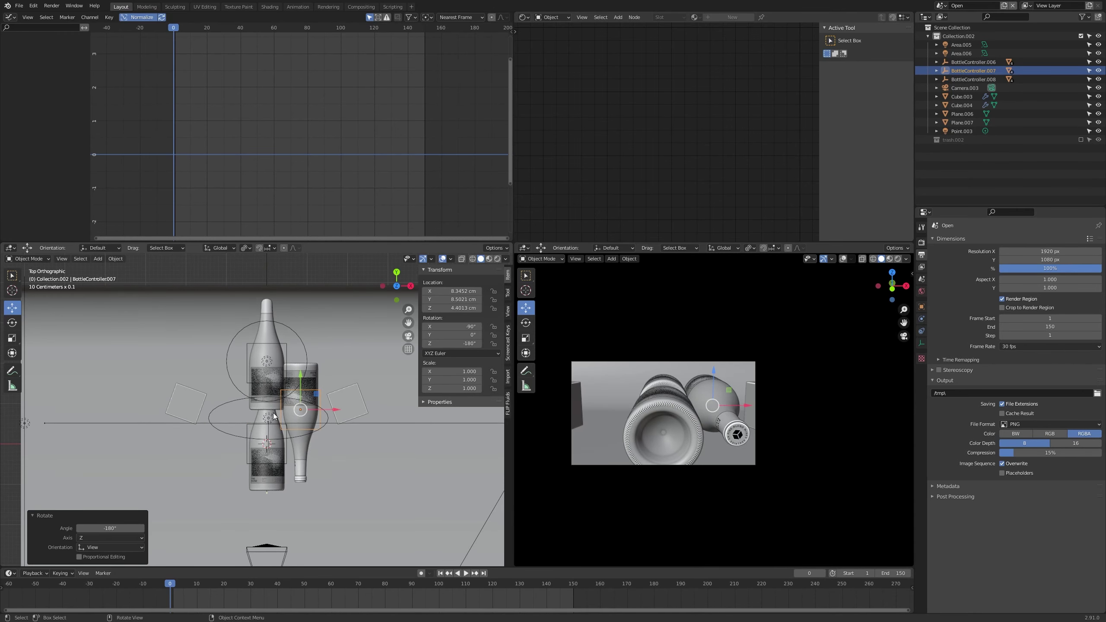
pyautogui.moveTo(300, 428); pyautogui.dragTo(299, 415)
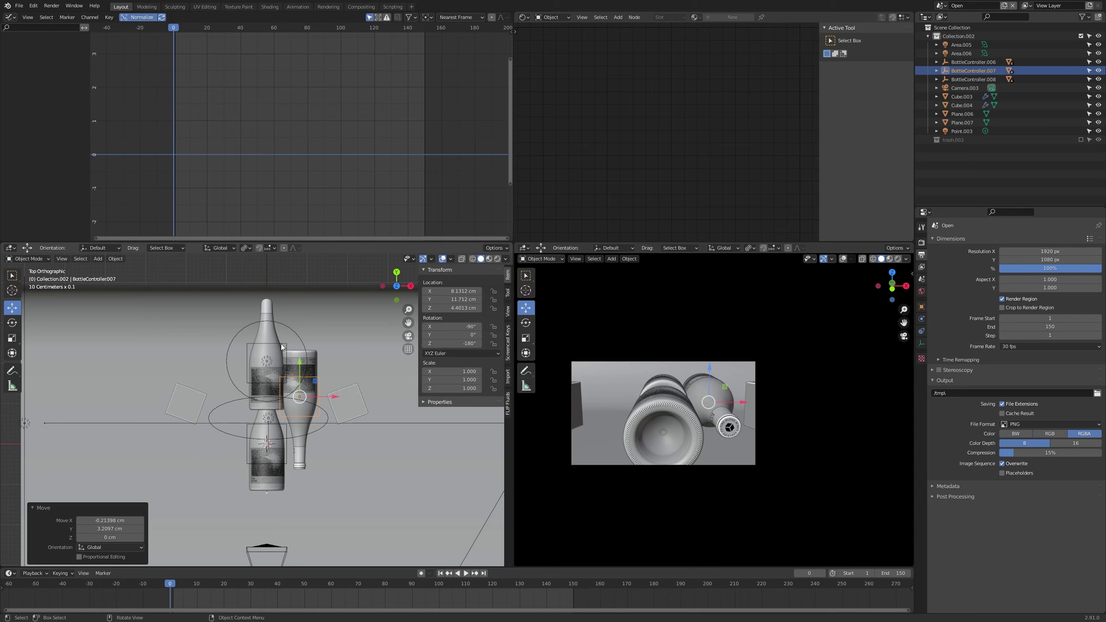
# Step: Turn the rear bottle -180° and move it to the negative X side at about X -7.3 cm, Y 17.2 cm
pyautogui.click(282, 347)
pyautogui.press('r')
pyautogui.click(212, 443)
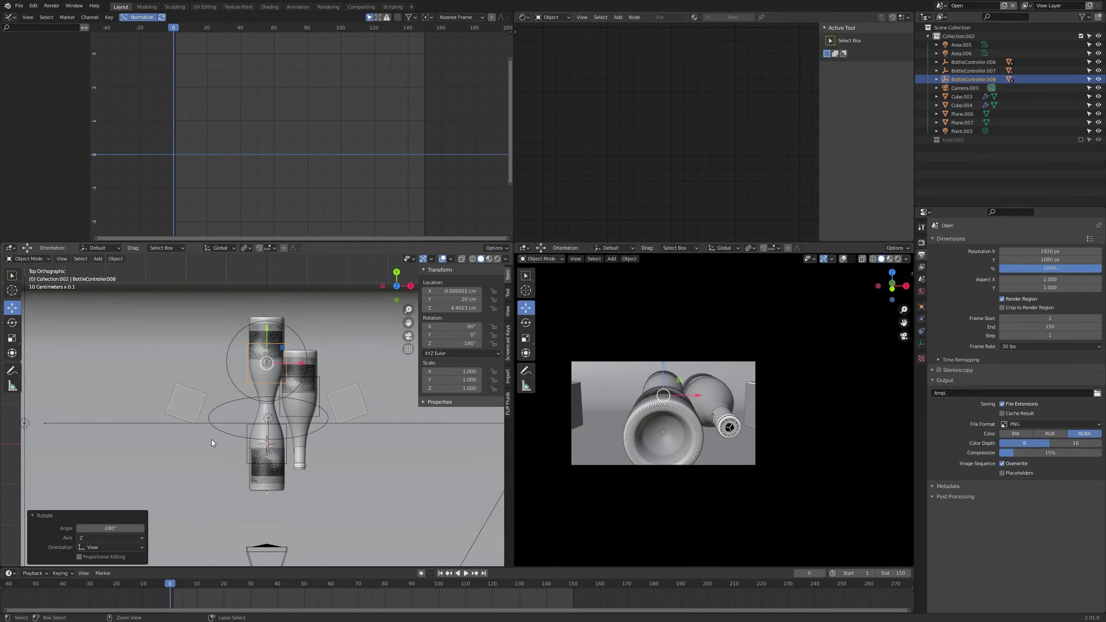
pyautogui.press('g')
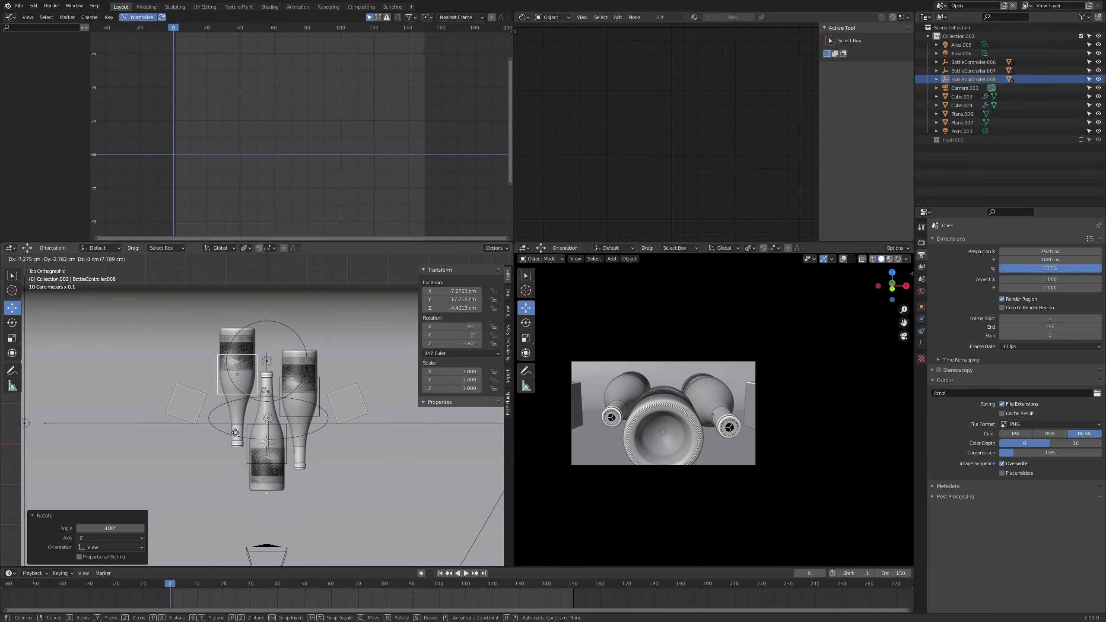
pyautogui.click(274, 449)
# Step: Select all three bottle controllers and move them about -15.1 cm along Y towards the camera
pyautogui.keyDown('shift'); pyautogui.click(288, 446); pyautogui.keyUp('shift')
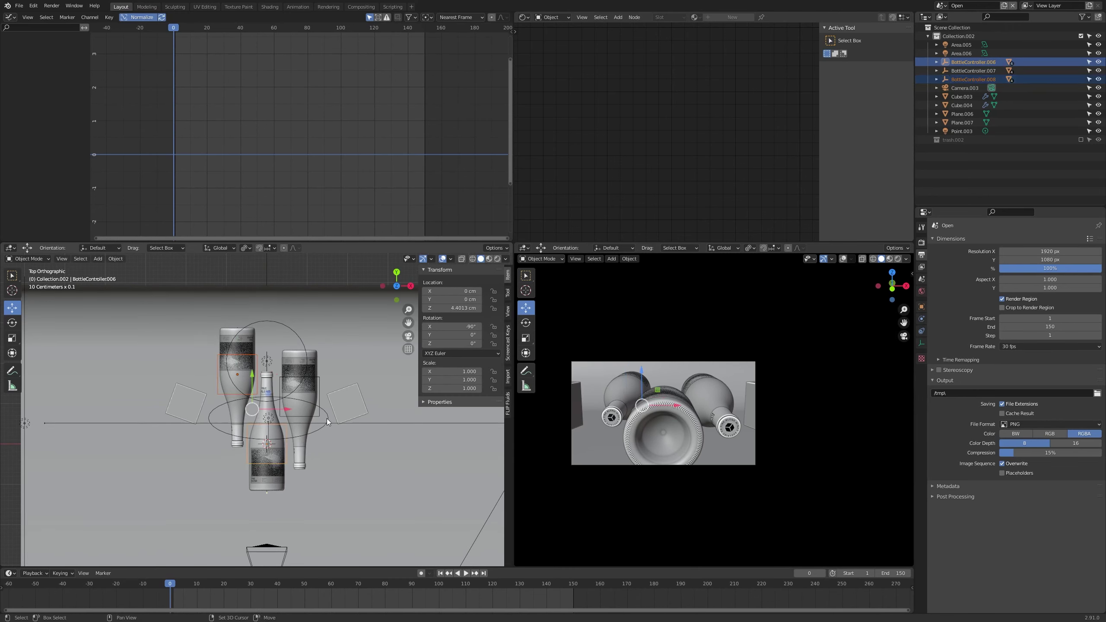
pyautogui.keyDown('shift'); pyautogui.click(307, 395); pyautogui.keyUp('shift')
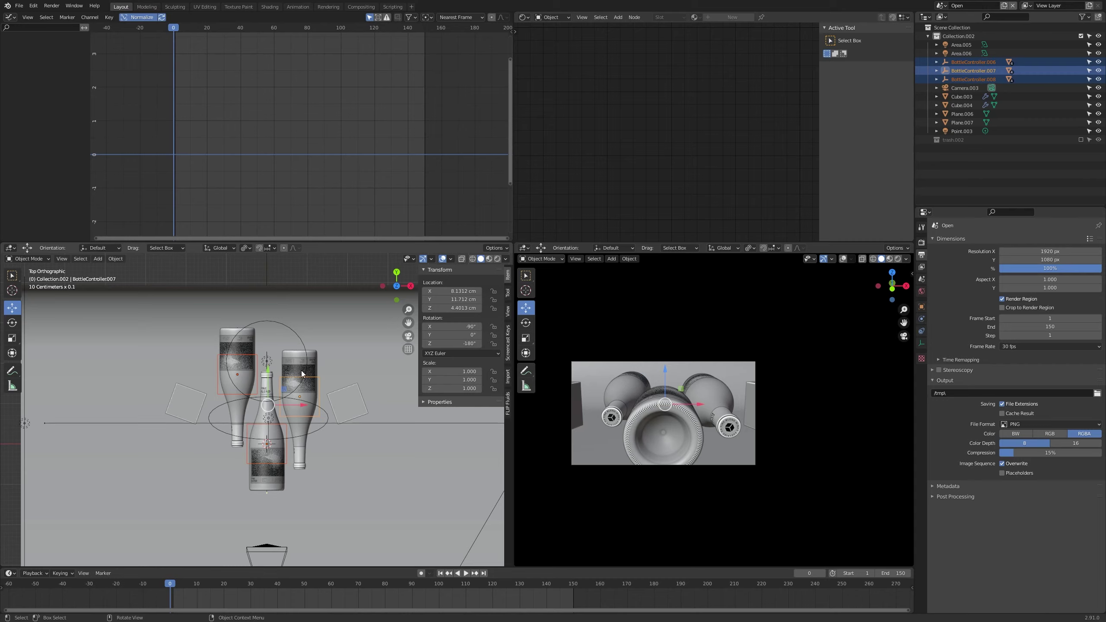
pyautogui.press('g')
pyautogui.press('y')
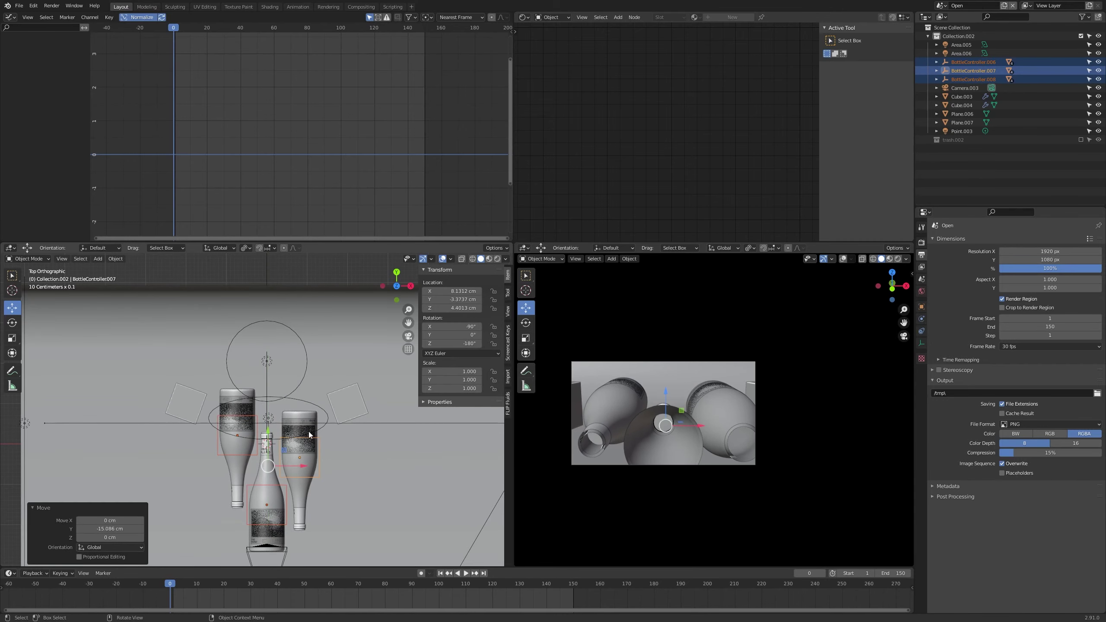
# Step: Delete the small cube on the negative X side of the bottles
pyautogui.moveTo(308, 431); pyautogui.dragTo(684, 480, button='middle')
pyautogui.moveTo(344, 458); pyautogui.dragTo(284, 453, button='middle')
pyautogui.click(299, 382)
pyautogui.click(269, 396)
pyautogui.press('x')
pyautogui.click(268, 396)
# Step: Clear the rotation of the remaining cube and move it along X to about 30.5 cm
pyautogui.click(380, 414)
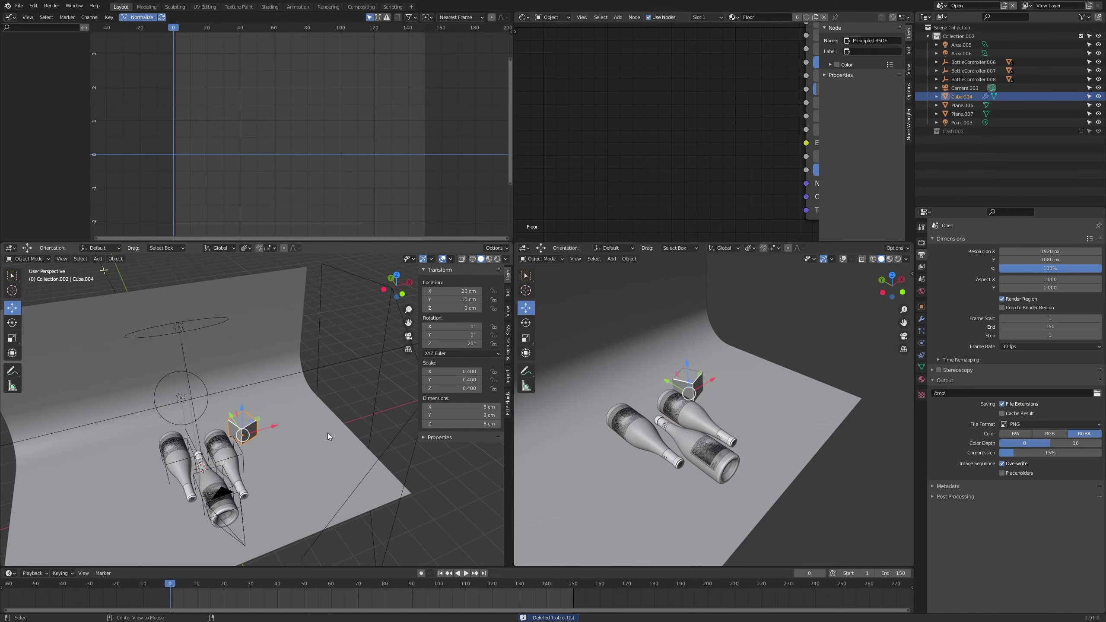
pyautogui.hotkey('alt', 'r')
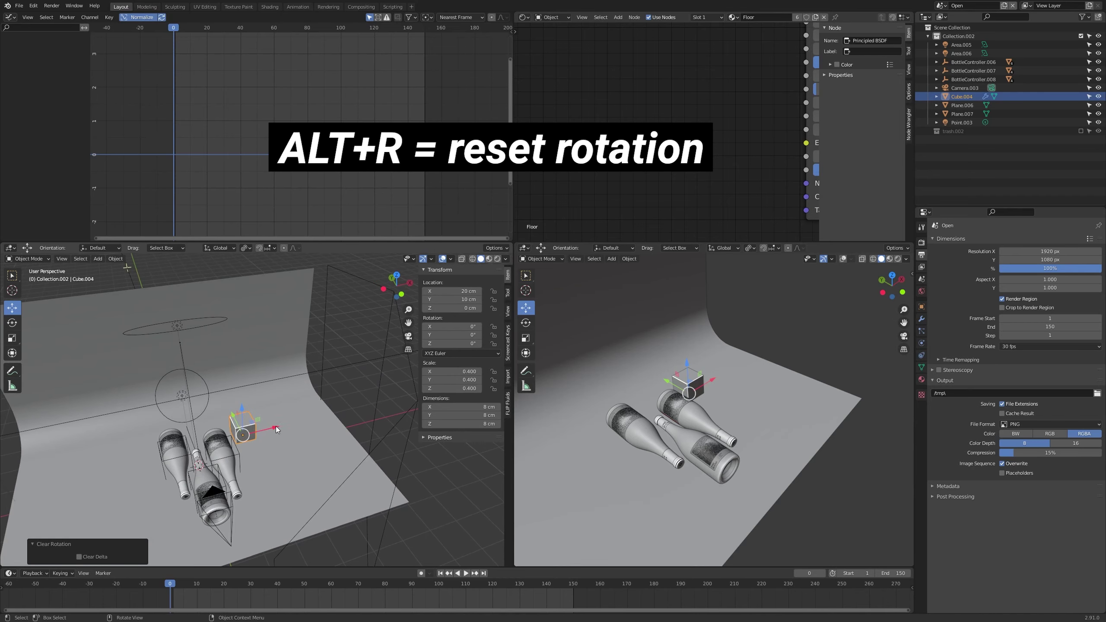
pyautogui.moveTo(275, 426); pyautogui.dragTo(299, 431)
# Step: Stretch the cube's front face along Y to about 48.6 cm in depth and raise its top face 30 cm along Z
pyautogui.press('Tab')
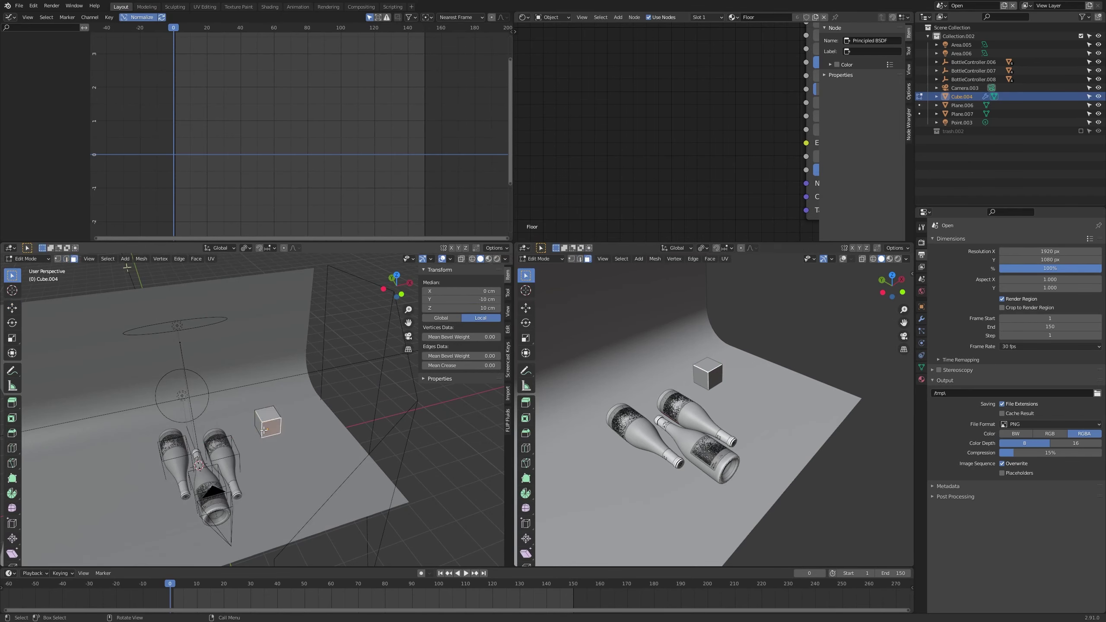
pyautogui.press('g')
pyautogui.press('y')
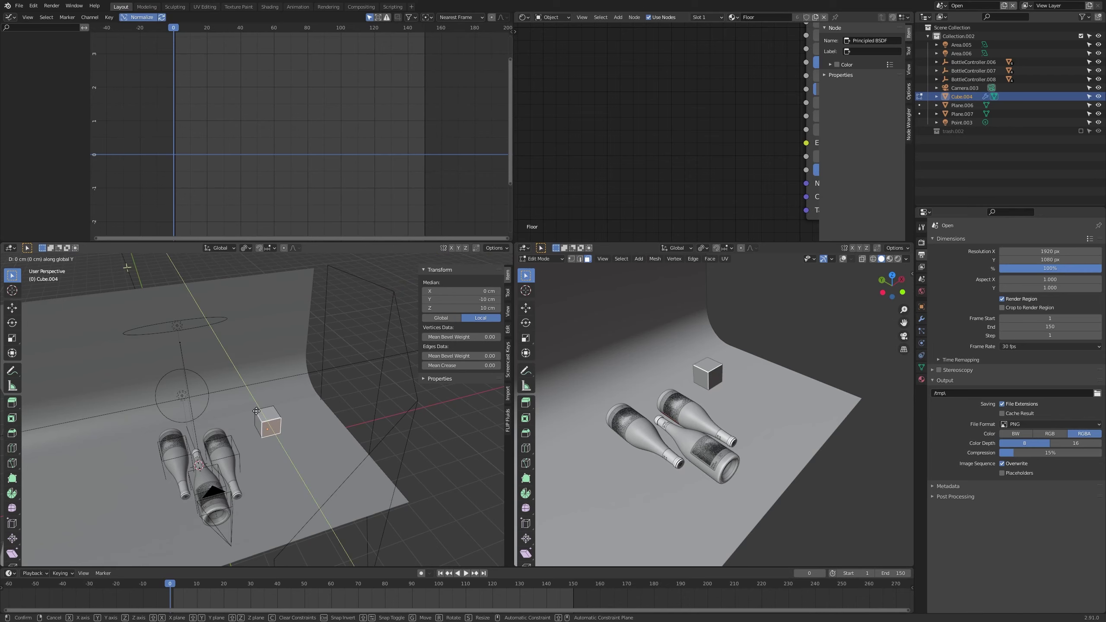
pyautogui.click(305, 496)
pyautogui.click(303, 473)
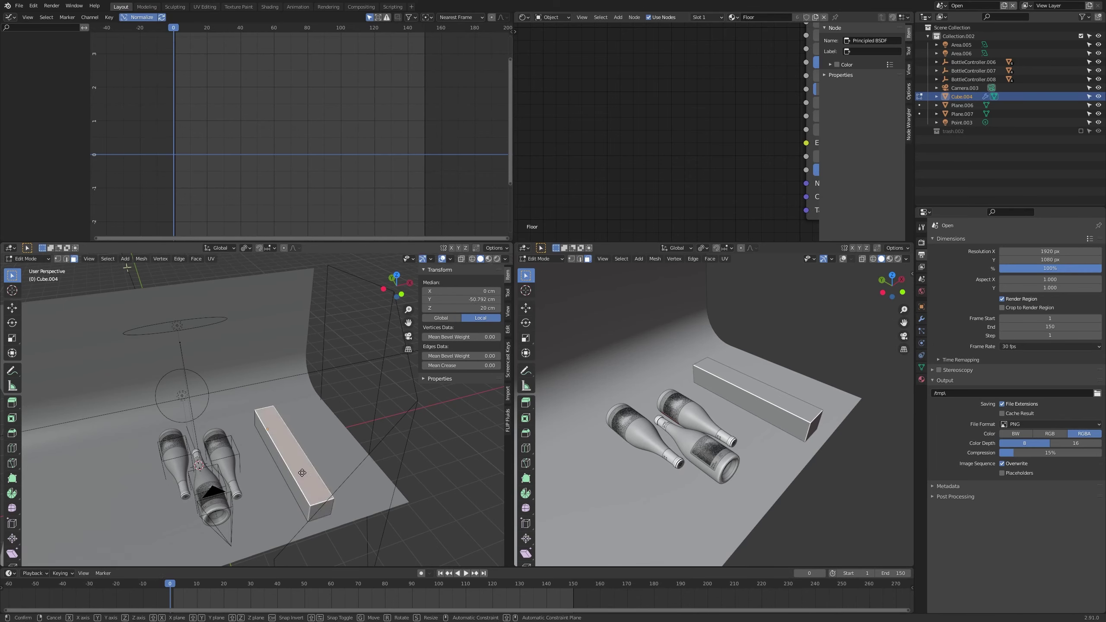
pyautogui.press('g')
pyautogui.press('z')
pyautogui.click(302, 393)
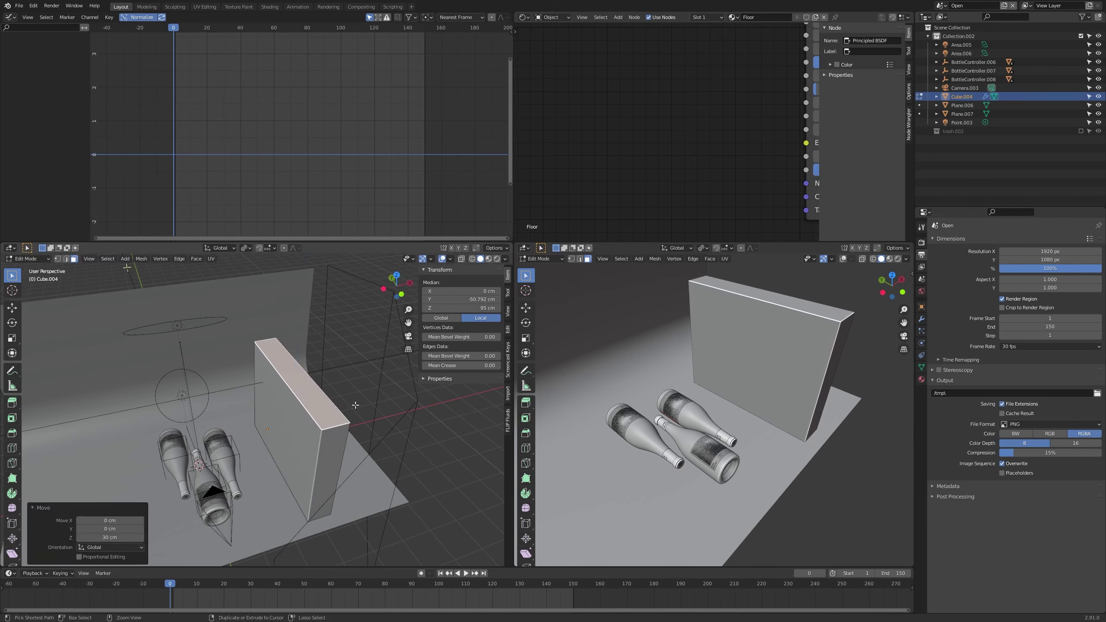
# Step: Move the box's outer side face 50 cm along X, away from the bottles, and leave Edit Mode
pyautogui.moveTo(302, 392); pyautogui.dragTo(324, 427, button='middle')
pyautogui.click(324, 427)
pyautogui.press('g')
pyautogui.press('x')
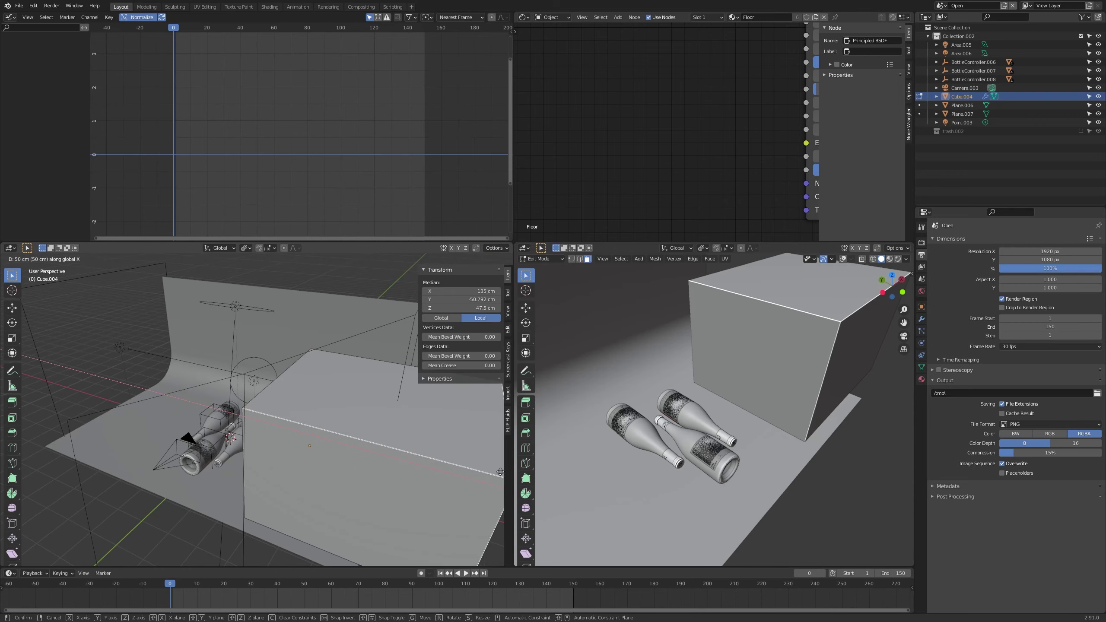
pyautogui.click(473, 471)
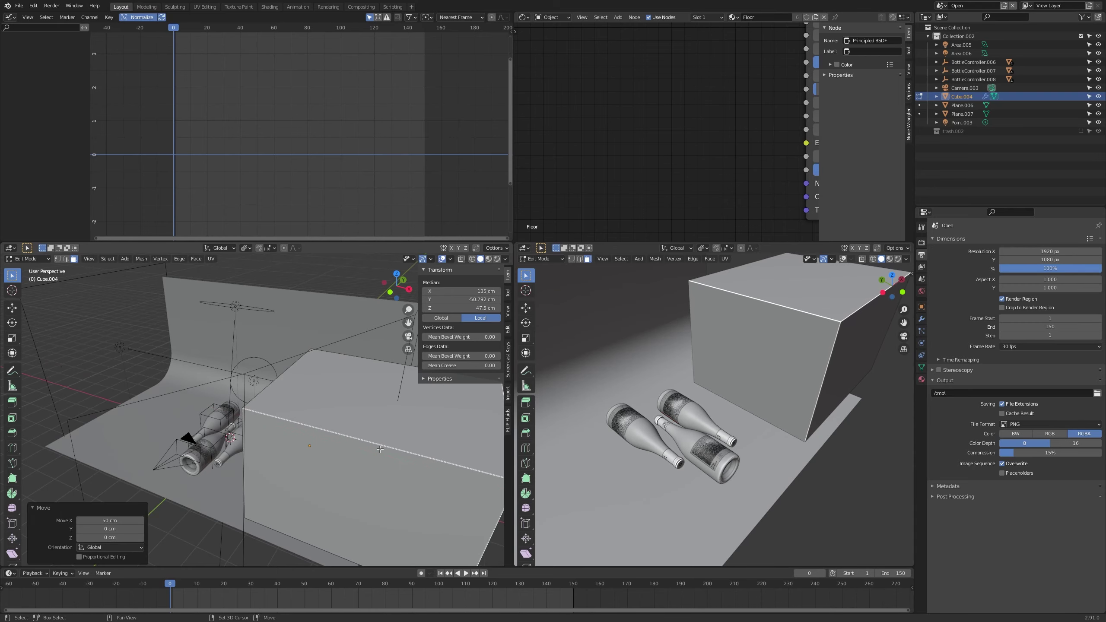
pyautogui.press('Tab')
# Step: Snap the 3D cursor to the centre of the large box's top face and return to Object Mode
pyautogui.moveTo(473, 471); pyautogui.dragTo(300, 443, button='middle')
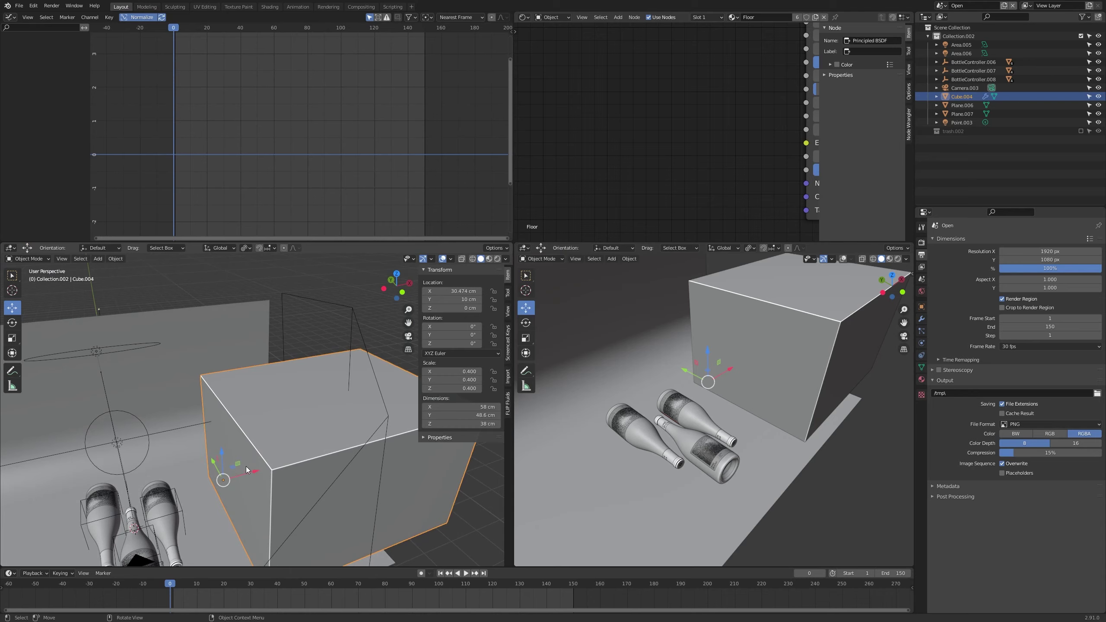
pyautogui.moveTo(268, 445); pyautogui.dragTo(277, 494, button='middle')
pyautogui.scroll(-3, 319, 434)
pyautogui.scroll(-2, 276, 487)
pyautogui.scroll(5, 277, 490)
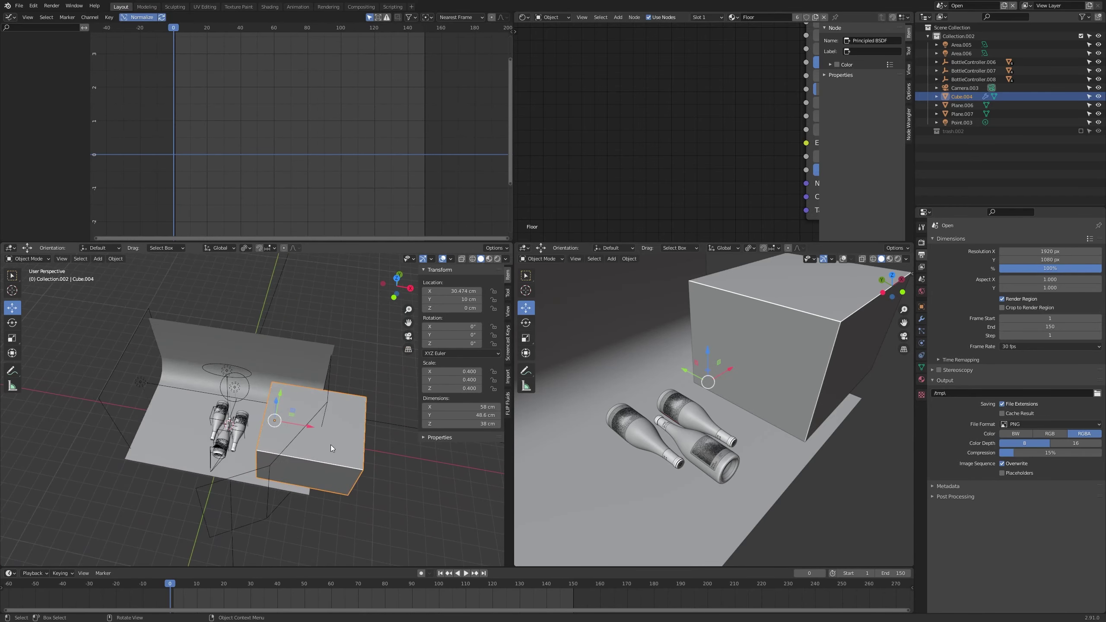
pyautogui.moveTo(202, 453); pyautogui.dragTo(292, 466, button='middle')
pyautogui.press('Tab')
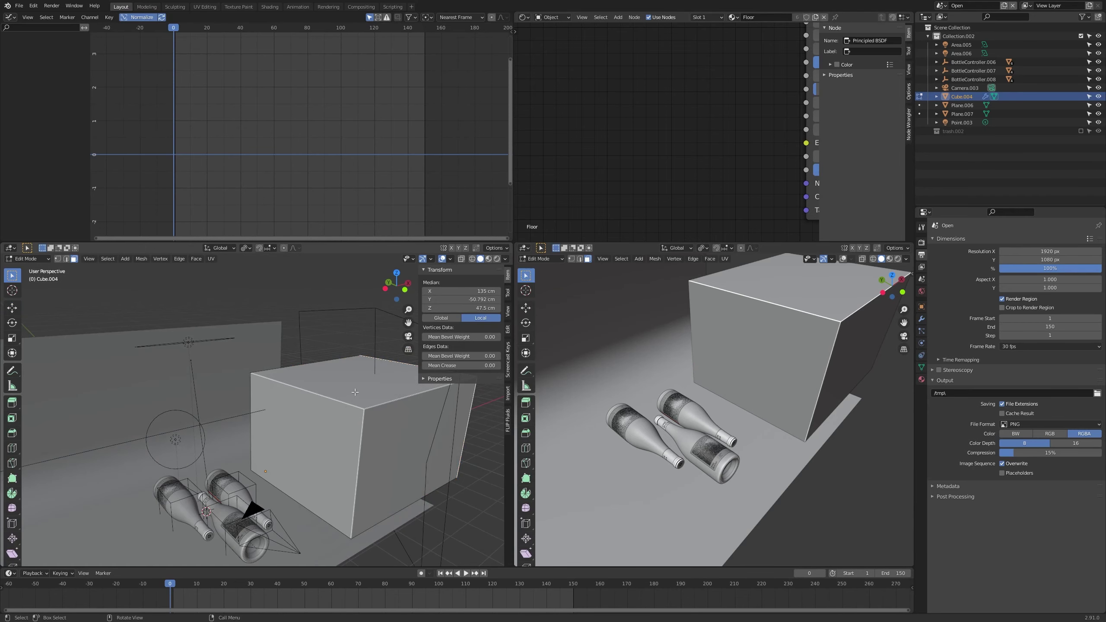
pyautogui.click(359, 384)
pyautogui.hotkey('shift', 's')
pyautogui.click(355, 429)
pyautogui.press('Tab')
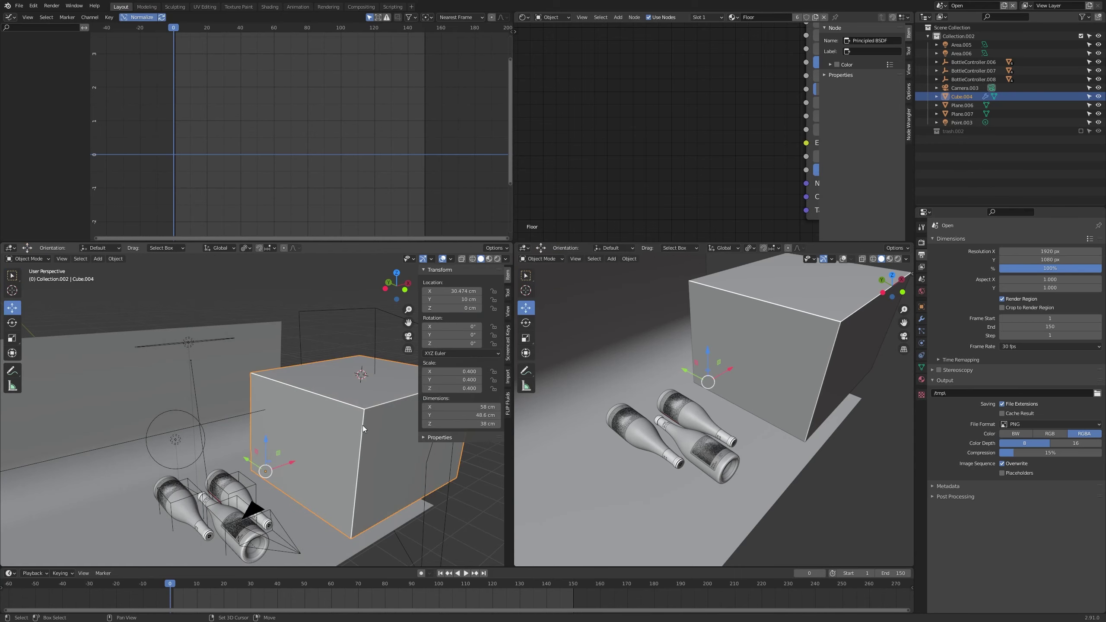
# Step: Add a 20 cm cube at the 3D cursor on top of the large box
pyautogui.hotkey('shift', 'a')
pyautogui.moveTo(363, 425)
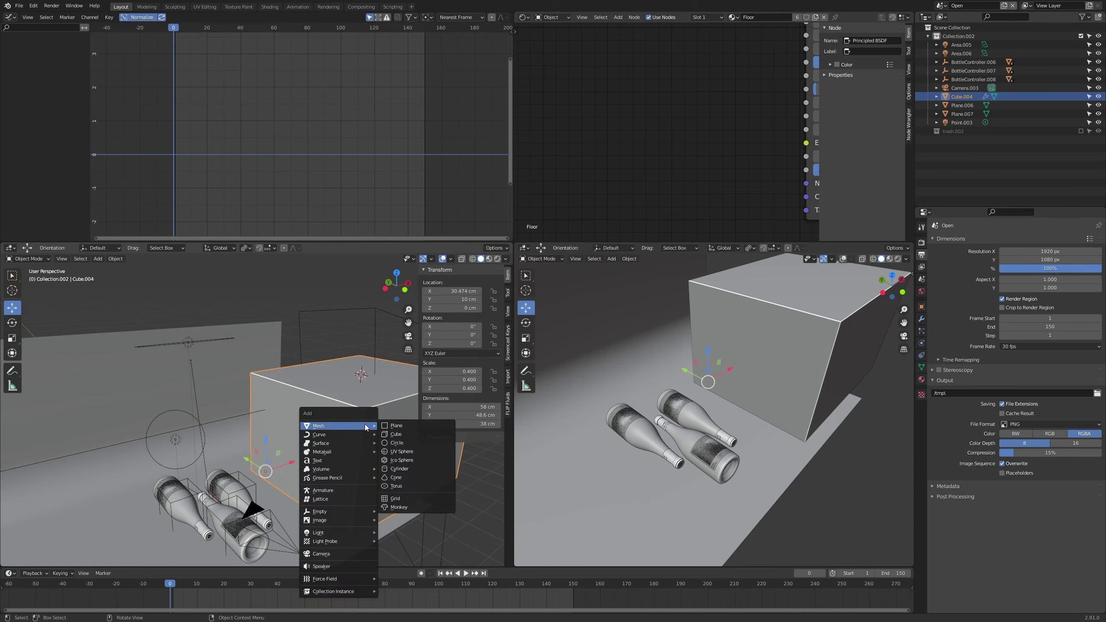
pyautogui.click(407, 434)
pyautogui.press('KP_Decimal')
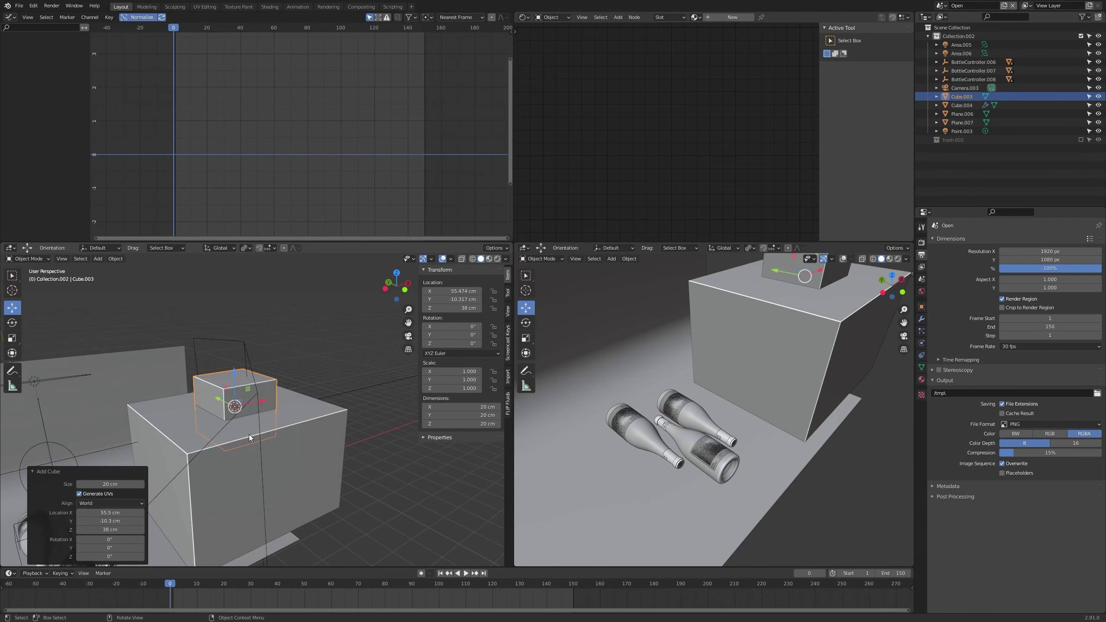
pyautogui.scroll(3, 249, 434)
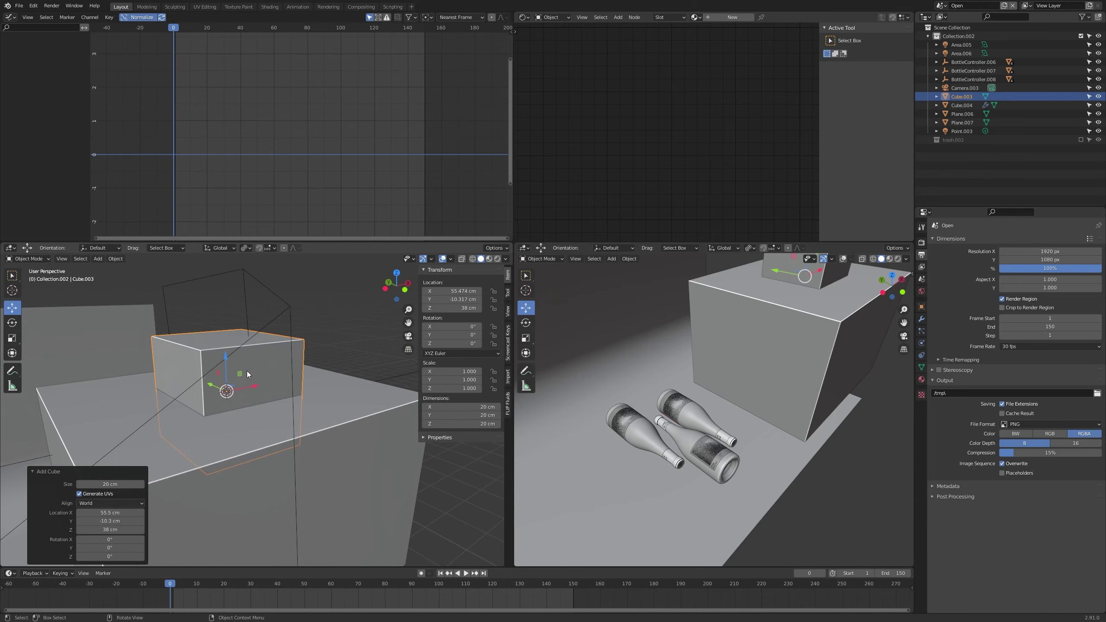
# Step: Raise the new cube's geometry 10 cm along Z in Edit Mode so its base rests at its origin
pyautogui.press('Tab')
pyautogui.write('gz')
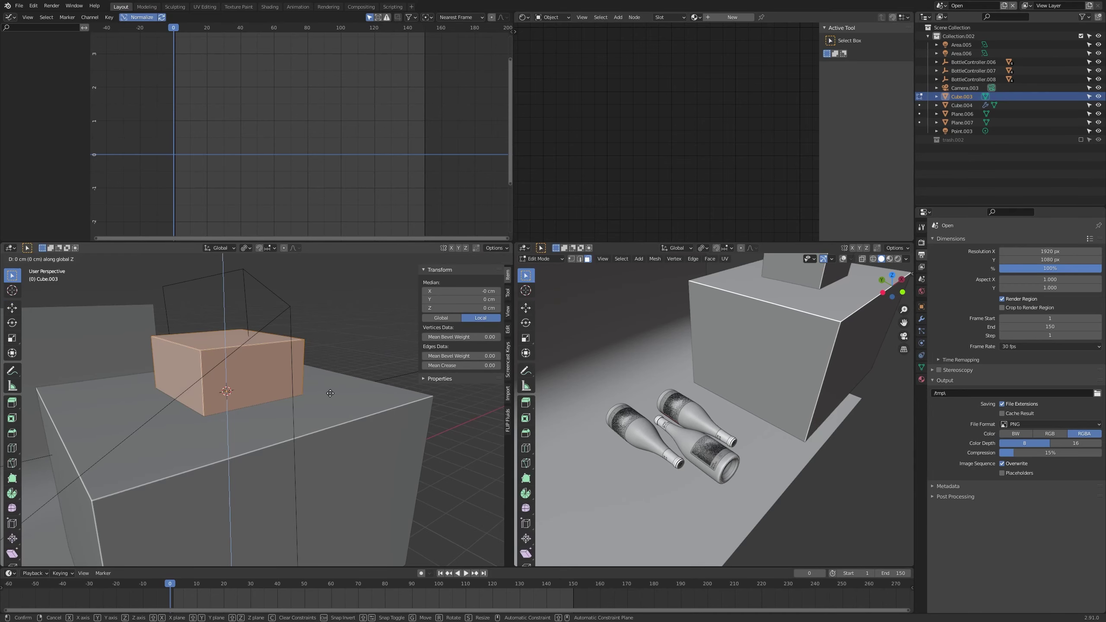
pyautogui.write('10')
pyautogui.press('Return')
pyautogui.press('Tab')
# Step: Scale the small cube down uniformly to about 0.585
pyautogui.moveTo(287, 401)
pyautogui.mouseDown(button='middle')
pyautogui.moveTo(285, 378)
pyautogui.moveTo(186, 371)
pyautogui.moveTo(298, 404)
pyautogui.mouseUp(button='middle')
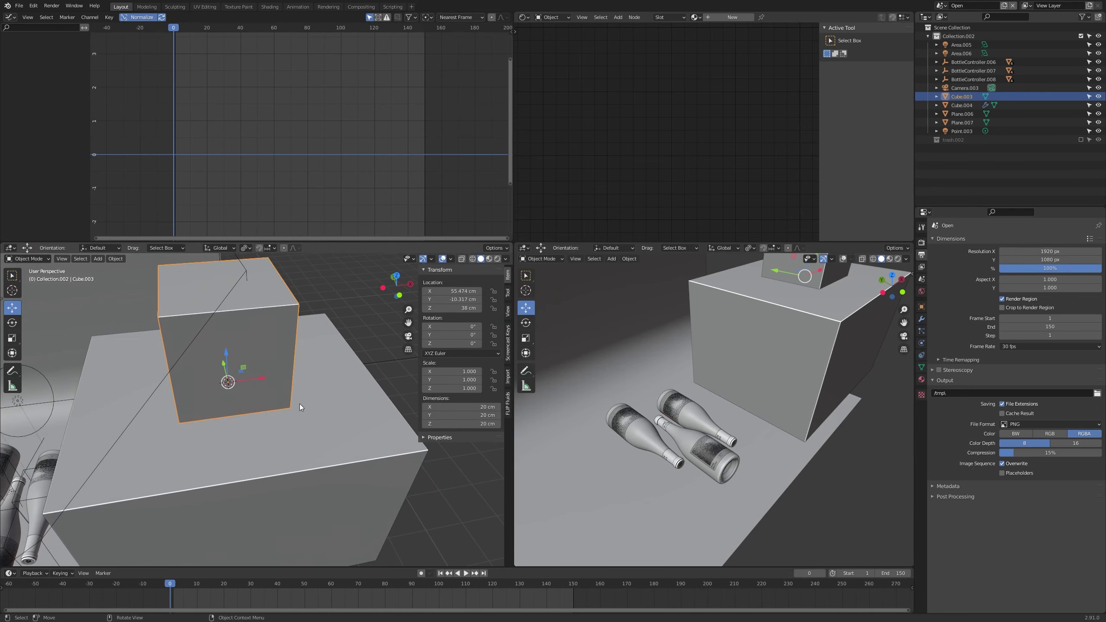
pyautogui.click(321, 383)
pyautogui.press('g')
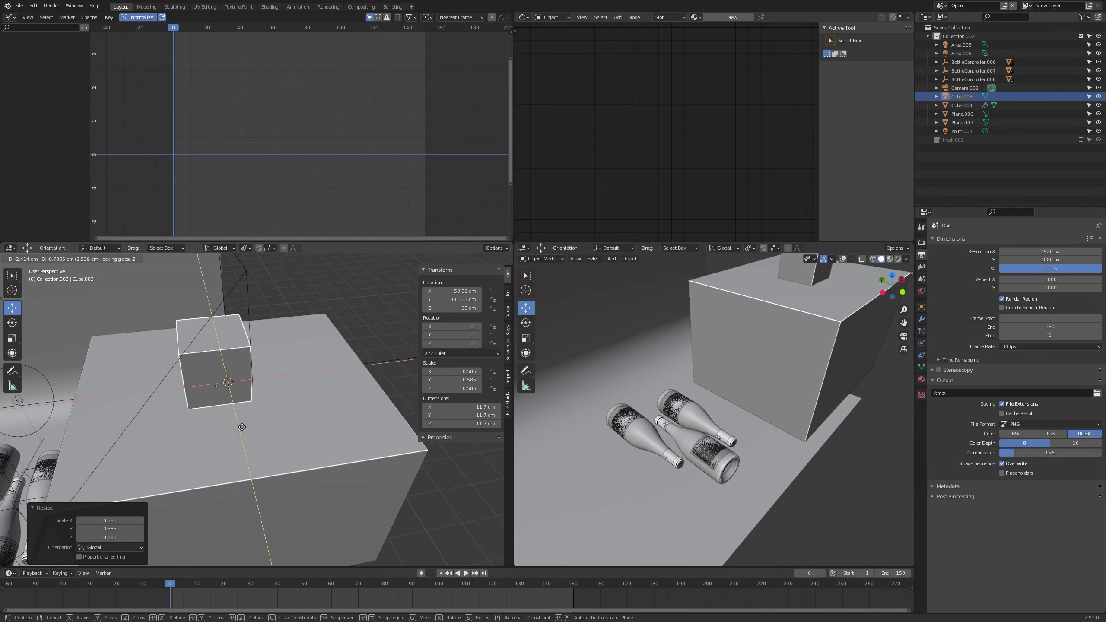
pyautogui.rightClick(205, 441)
# Step: Move the small cube across the box top to about X 35.2 cm, Y -18.2 cm and rotate it about -18.5° around Z
pyautogui.scroll(-3, 274, 386)
pyautogui.press('g')
pyautogui.hotkey('shift', 'z')
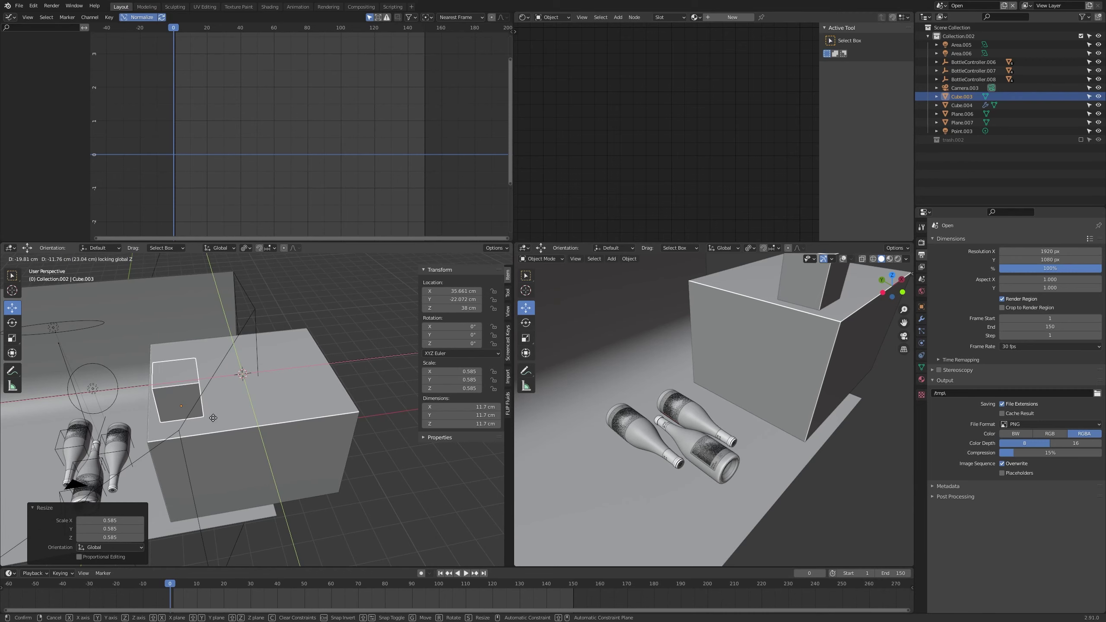
pyautogui.click(227, 403)
pyautogui.press('r')
pyautogui.press('z')
pyautogui.click(273, 408)
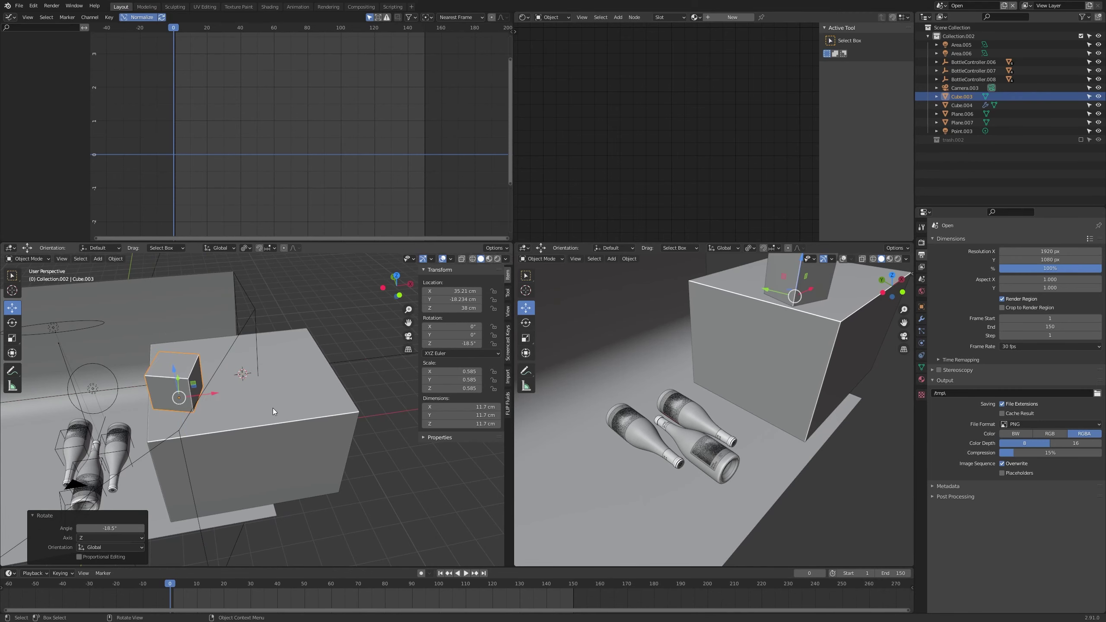
# Step: Select the camera in front of the bottles and raise it about 29 cm along Z
pyautogui.keyDown('shift'); pyautogui.moveTo(235, 422); pyautogui.dragTo(269, 407, button='middle'); pyautogui.keyUp('shift')
pyautogui.moveTo(251, 383); pyautogui.dragTo(260, 382)
pyautogui.moveTo(259, 383); pyautogui.dragTo(298, 445, button='middle')
pyautogui.click(242, 472)
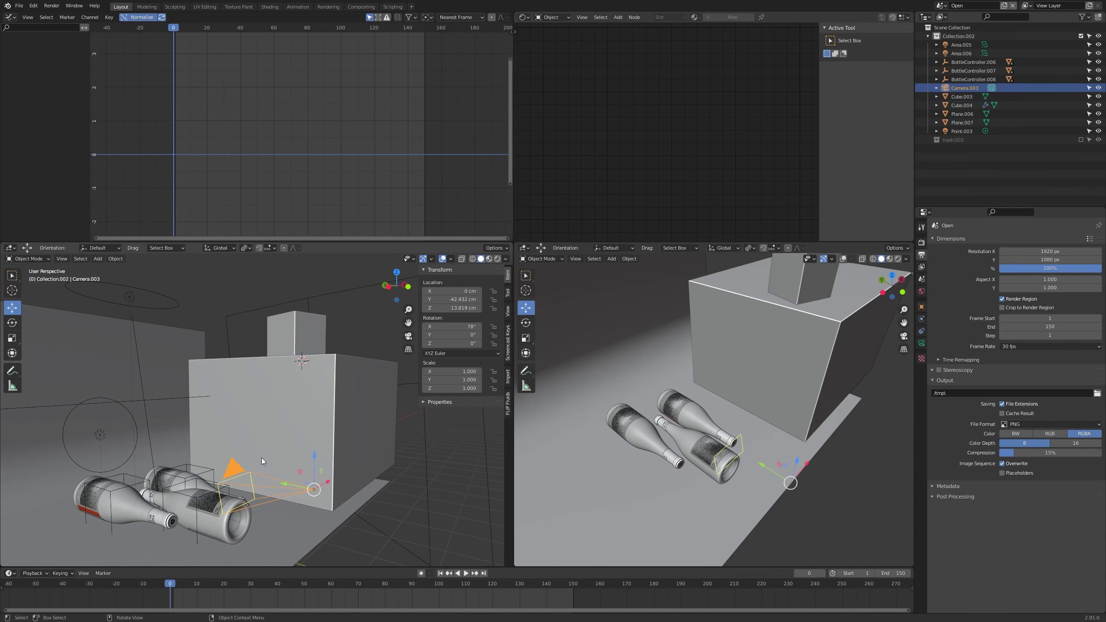
pyautogui.moveTo(261, 458); pyautogui.dragTo(318, 461, button='middle')
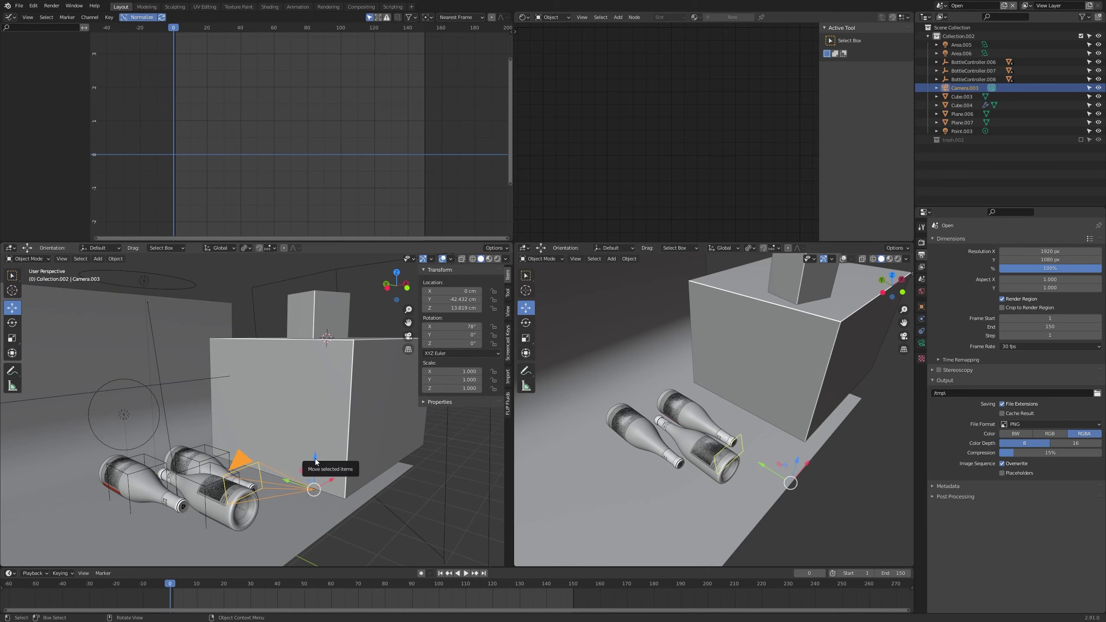
pyautogui.moveTo(316, 462); pyautogui.dragTo(317, 311)
pyautogui.moveTo(316, 310); pyautogui.dragTo(293, 408, button='middle')
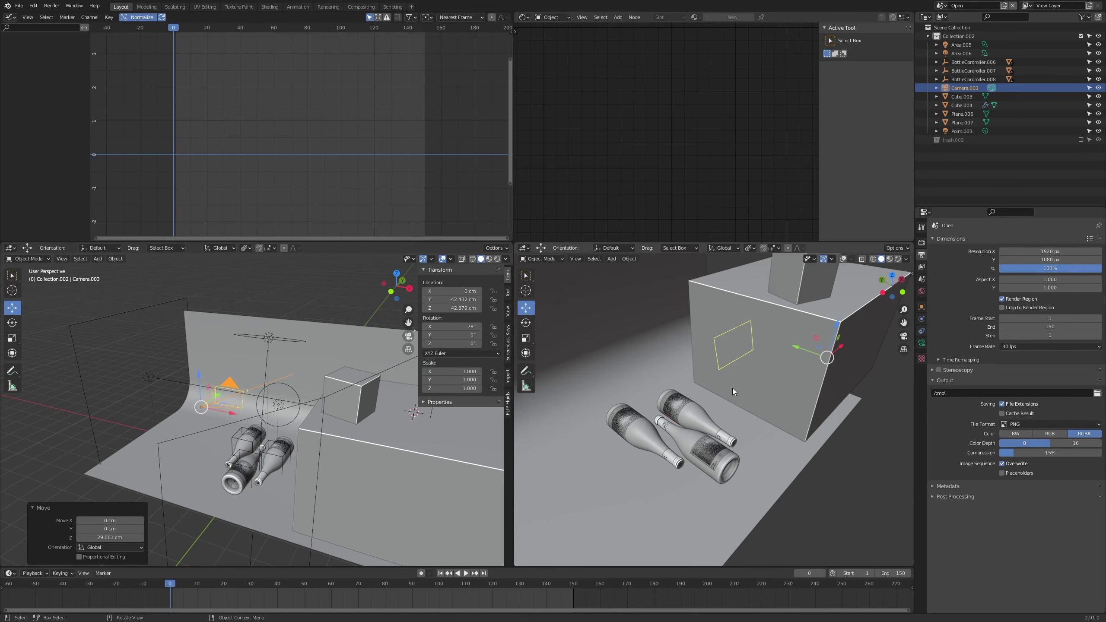
# Step: Look through the camera, set its X rotation to about 26.7° and its focal length to 120 mm
pyautogui.press('KP_0')
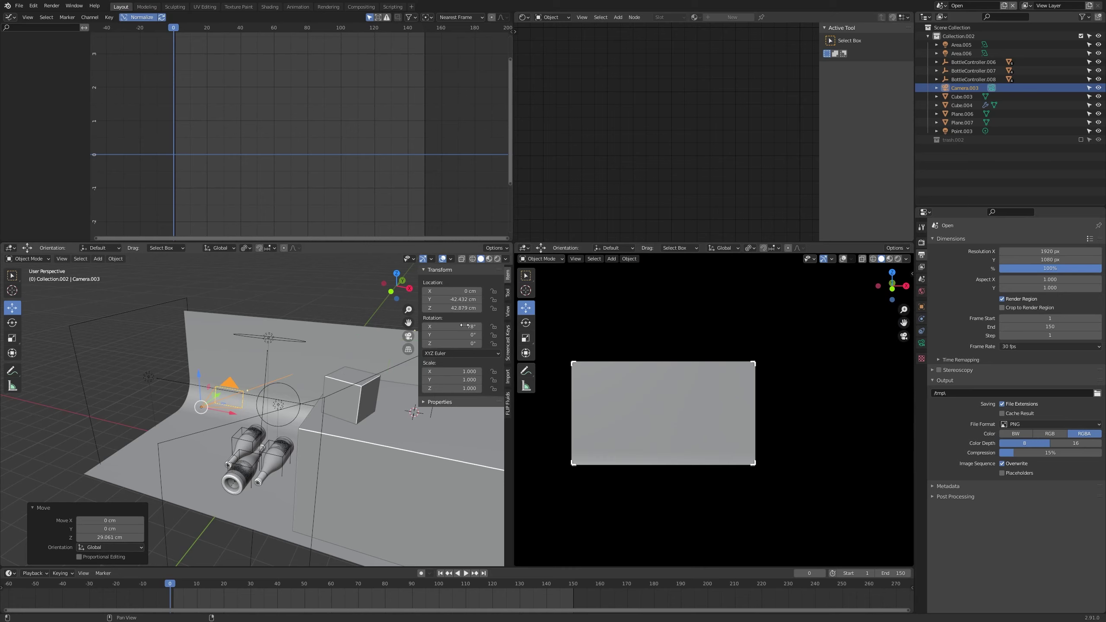
pyautogui.moveTo(474, 326); pyautogui.dragTo(471, 326)
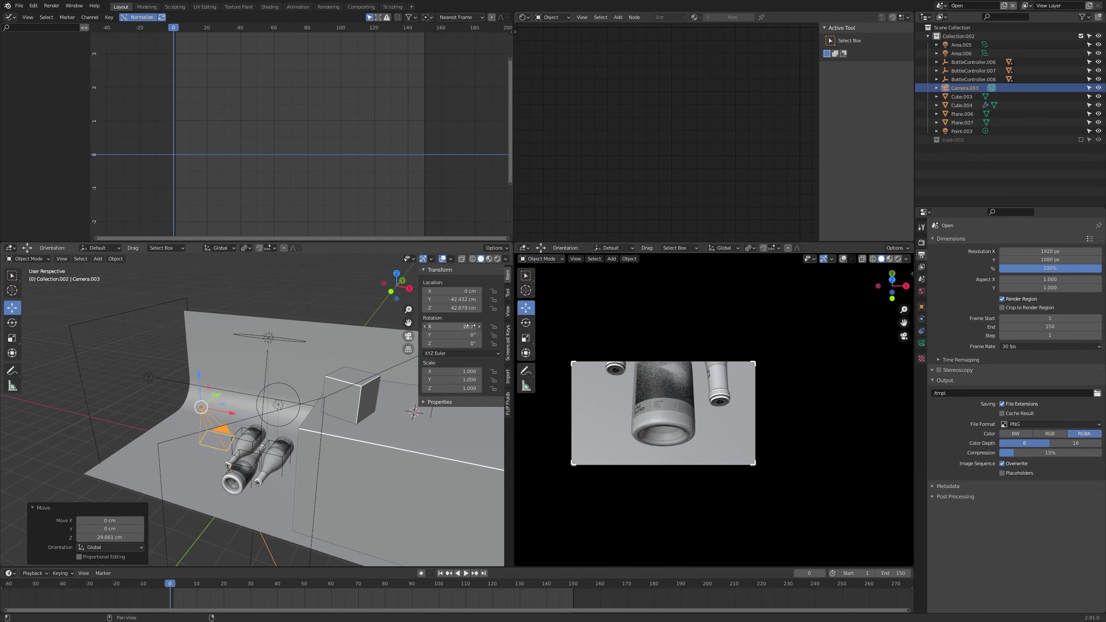
pyautogui.click(921, 343)
pyautogui.moveTo(1038, 277); pyautogui.dragTo(1064, 281)
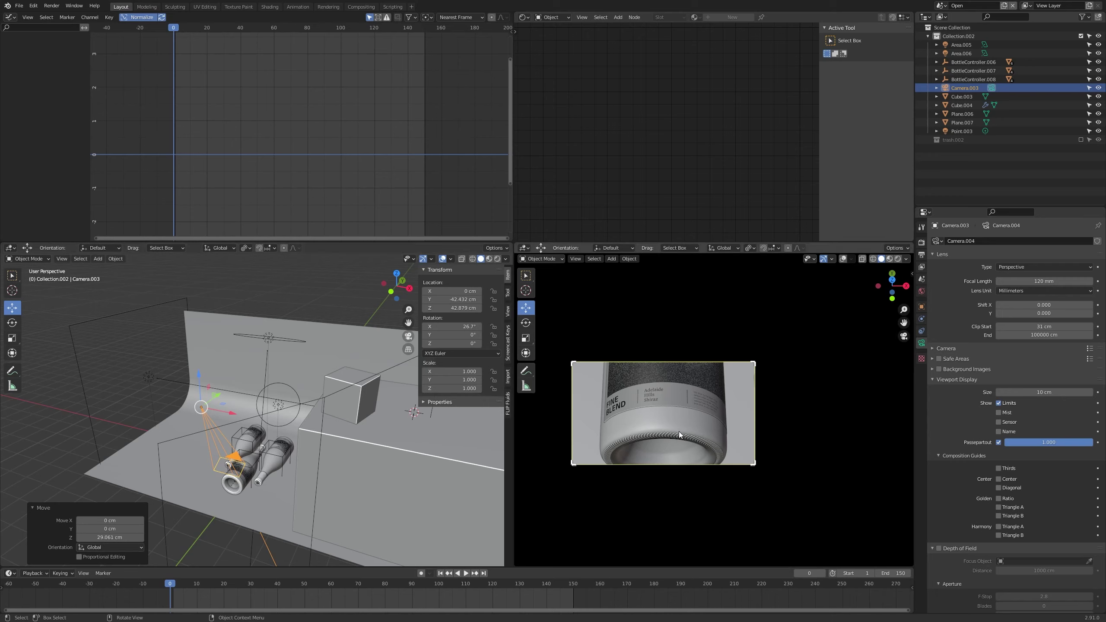
# Step: Fly the camera above the bottles to about X 32 cm, Y -76.8 cm, Z 114.2 cm, angled 31.2° on X and 20.6° on Z
pyautogui.scroll(2, 646, 419)
pyautogui.keyDown('shift'); pyautogui.moveTo(655, 421); pyautogui.dragTo(711, 416, button='middle'); pyautogui.keyUp('shift')
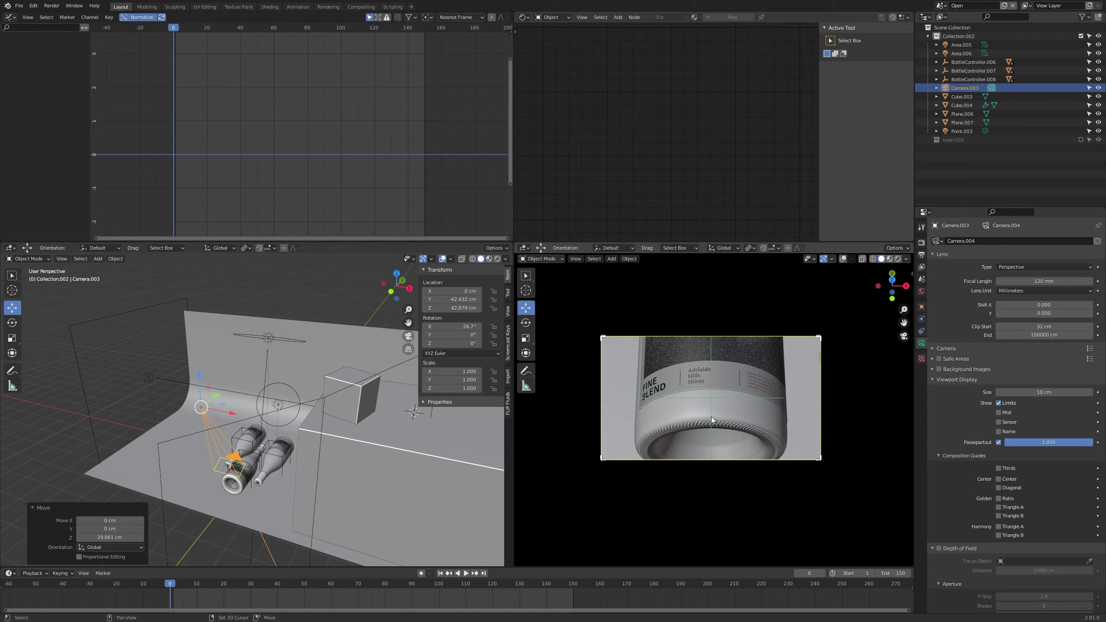
pyautogui.hotkey('shift', '`')
pyautogui.press('s')
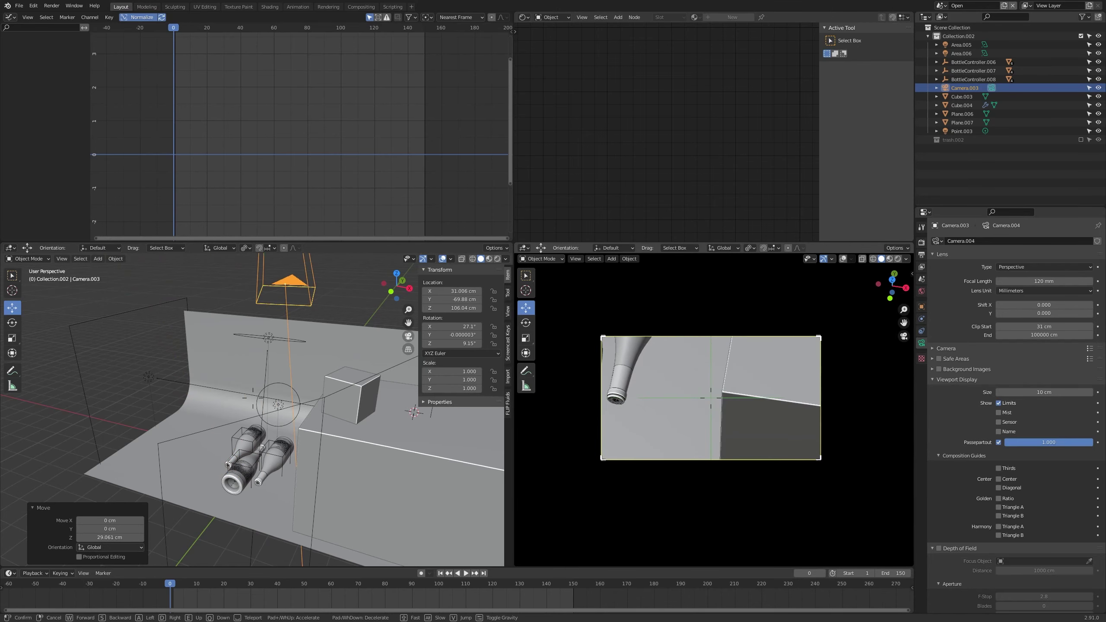
pyautogui.press('d')
pyautogui.press('w')
pyautogui.press('s')
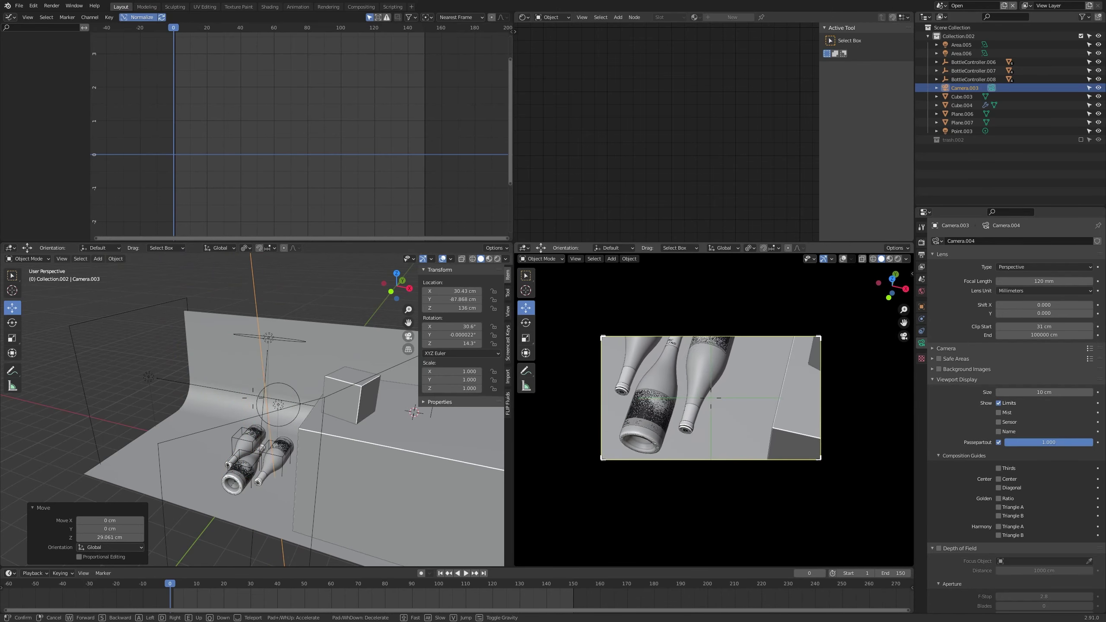
pyautogui.press('s')
pyautogui.press('w')
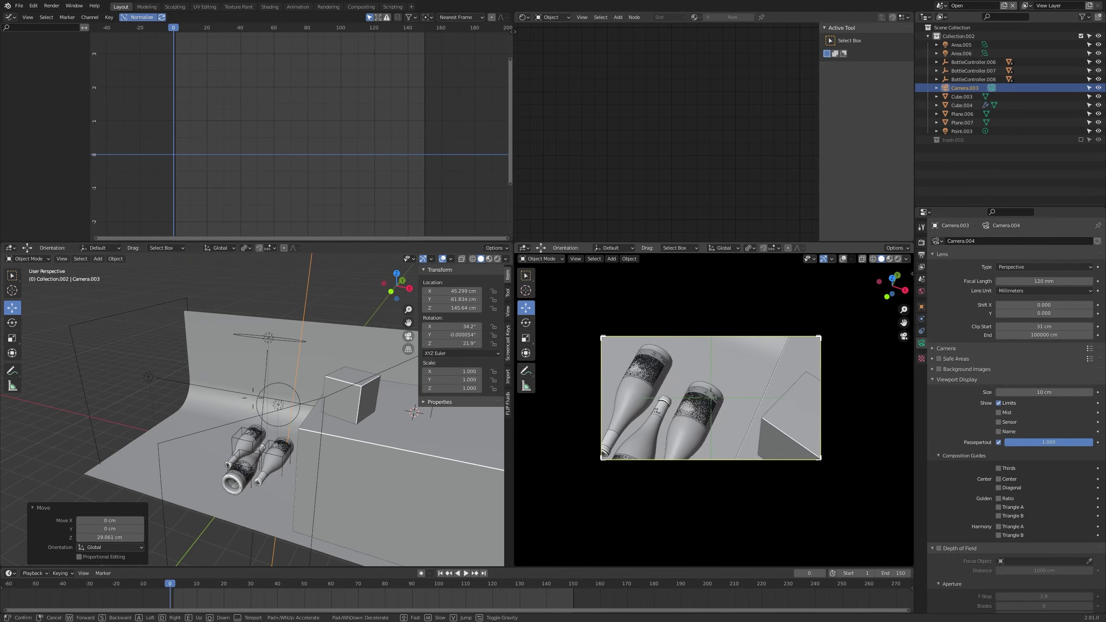
pyautogui.press('a')
pyautogui.press('s')
pyautogui.press('w')
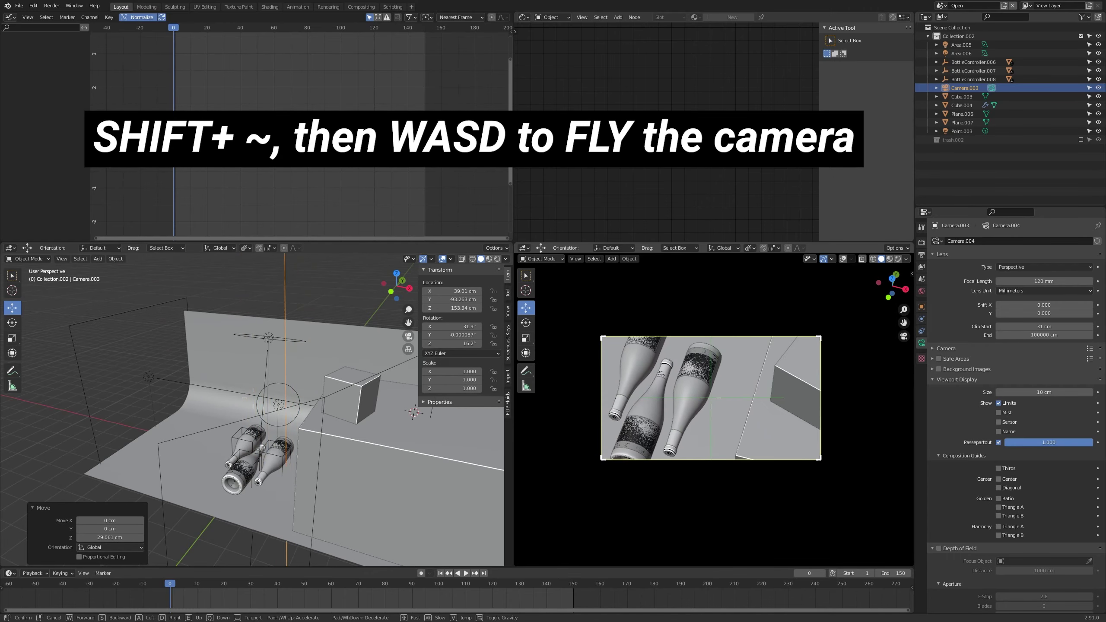
pyautogui.press('w')
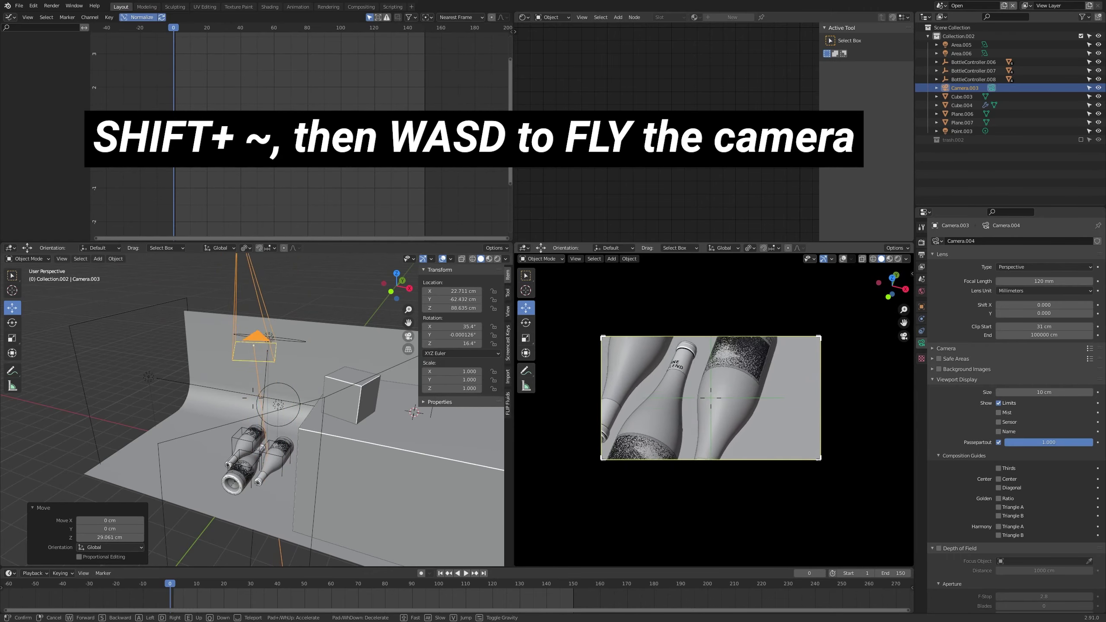
pyautogui.press('s')
pyautogui.press('w')
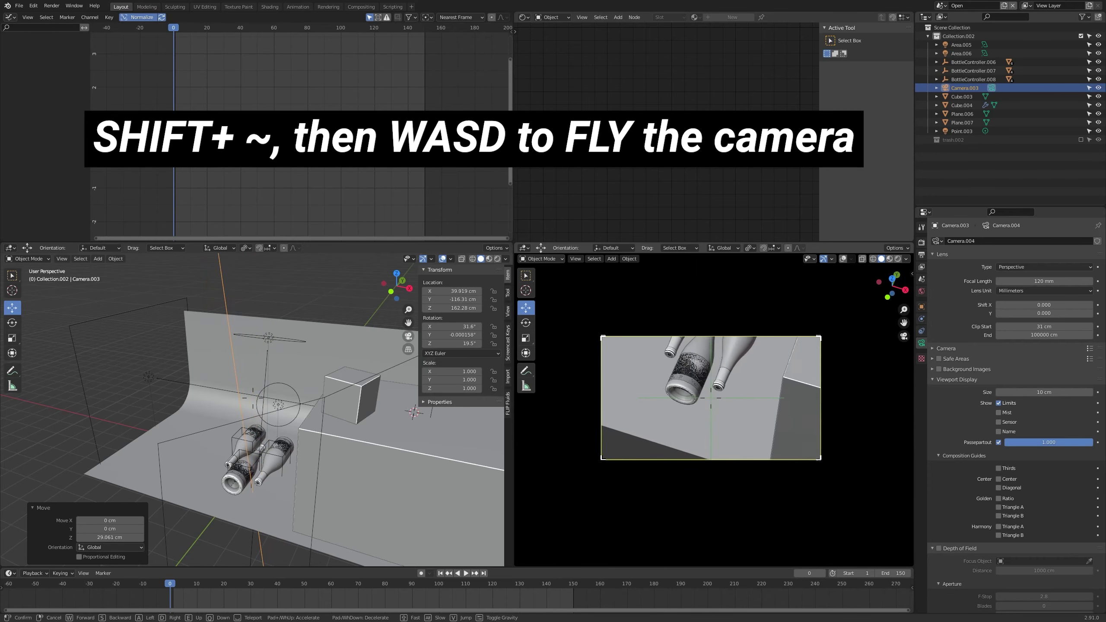
pyautogui.press('w')
pyautogui.press('s')
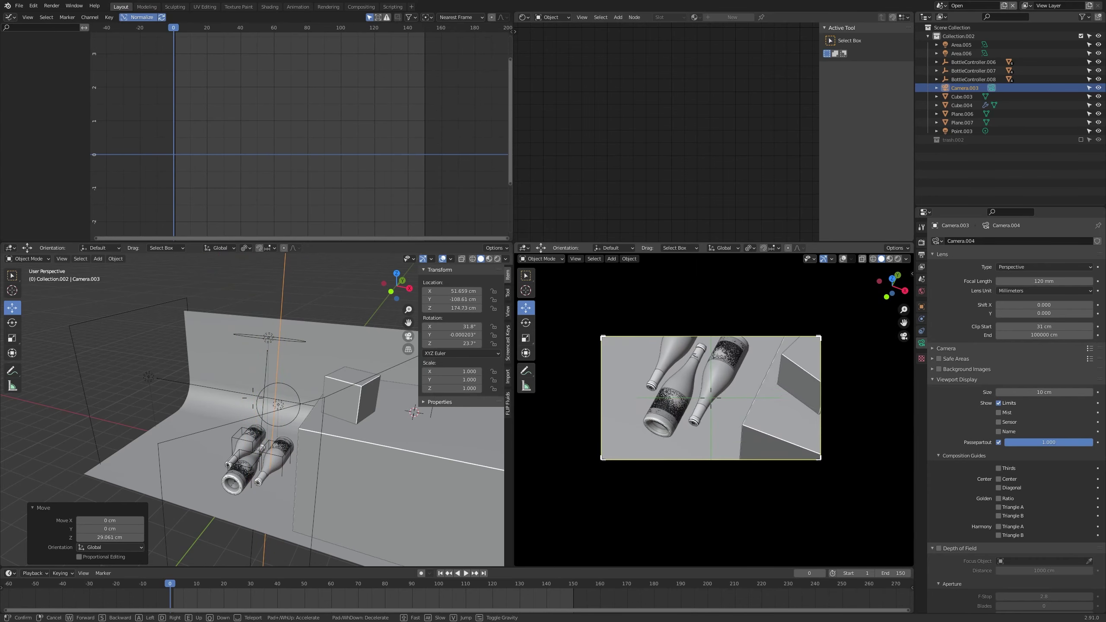
pyautogui.press('w')
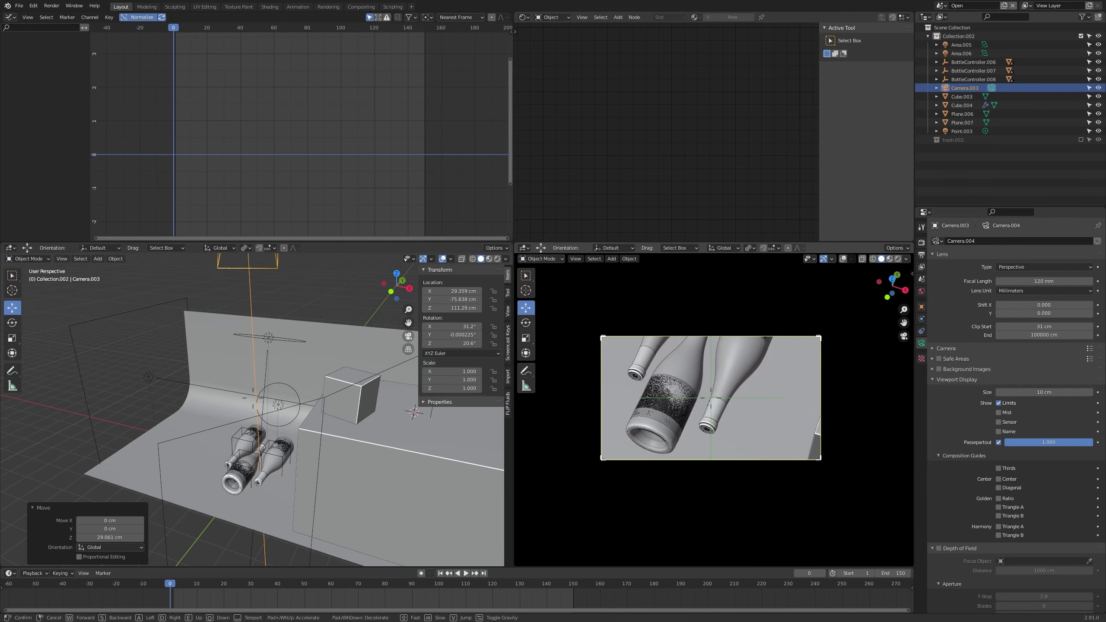
pyautogui.press('w')
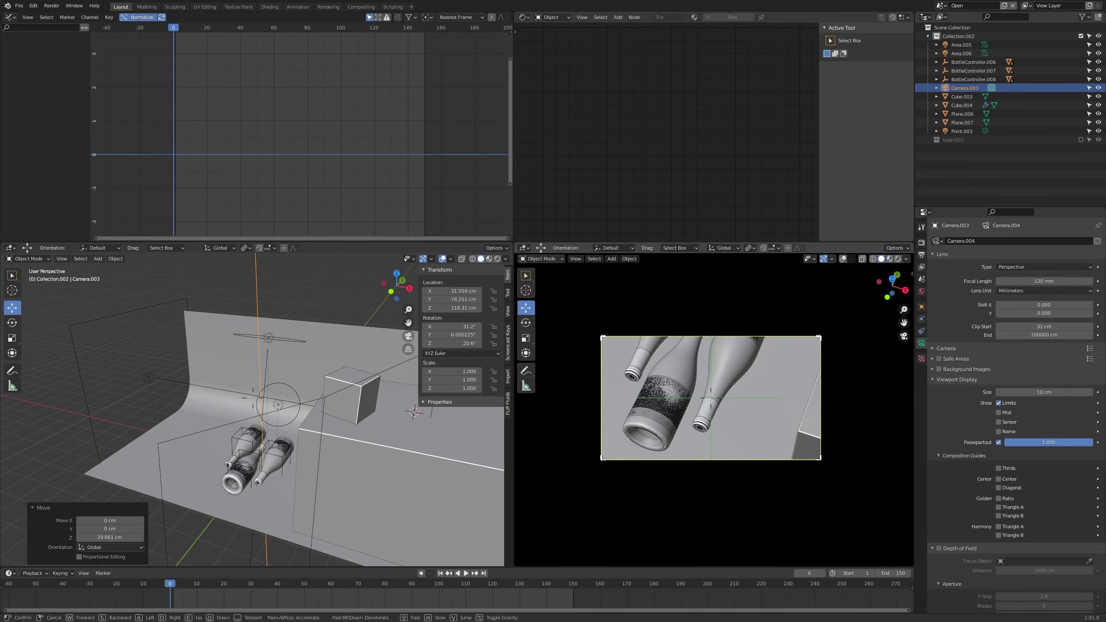
pyautogui.press('s')
pyautogui.press('s')
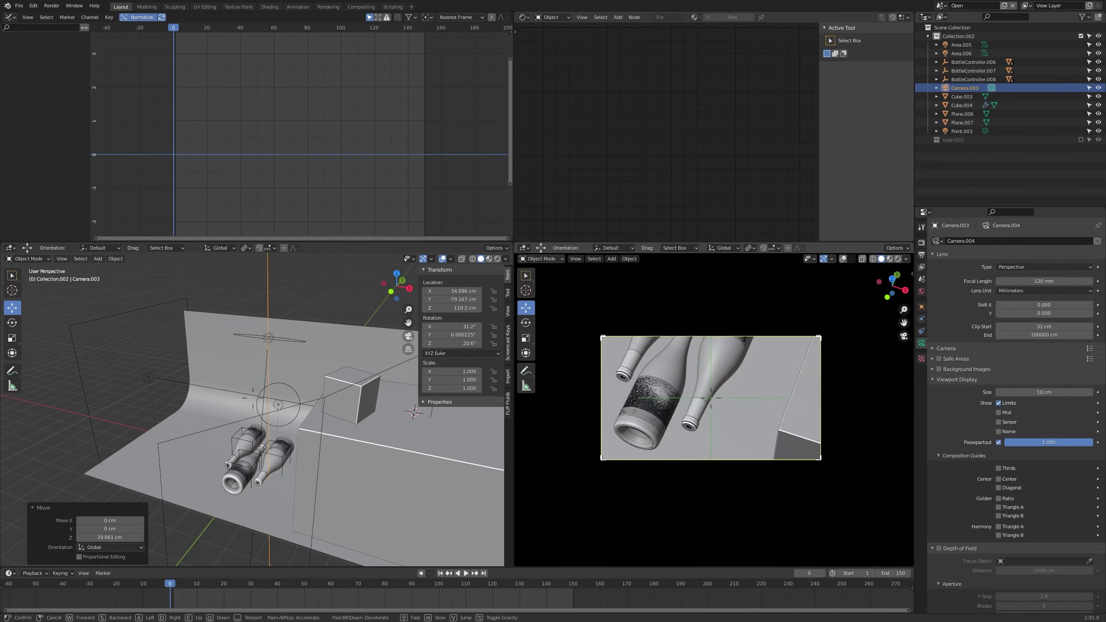
pyautogui.click(684, 433)
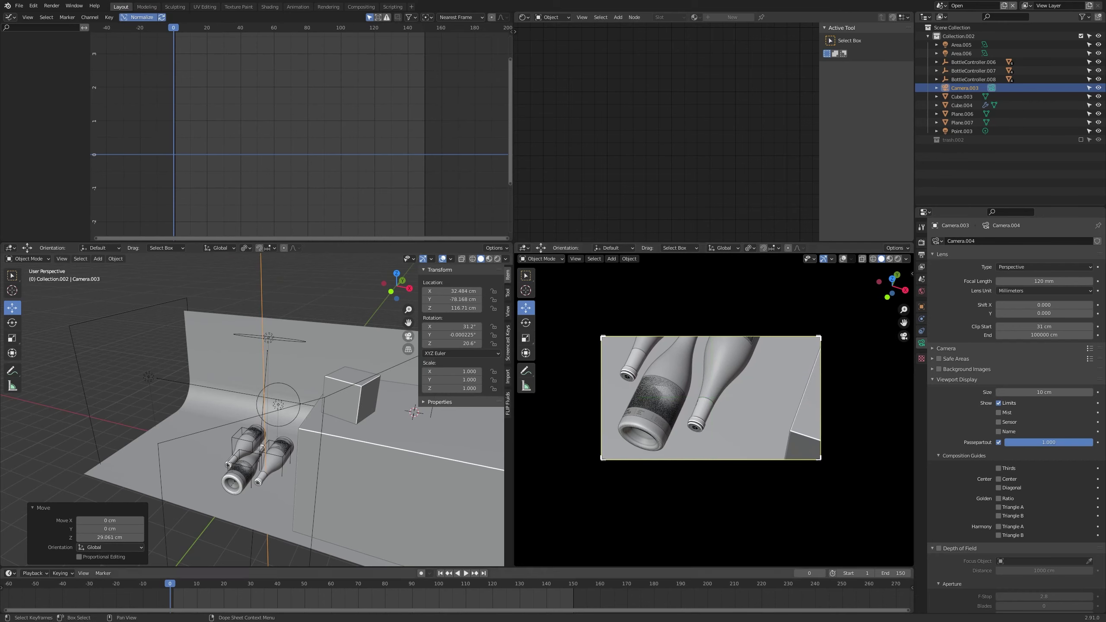
pyautogui.hotkey('shift', '`')
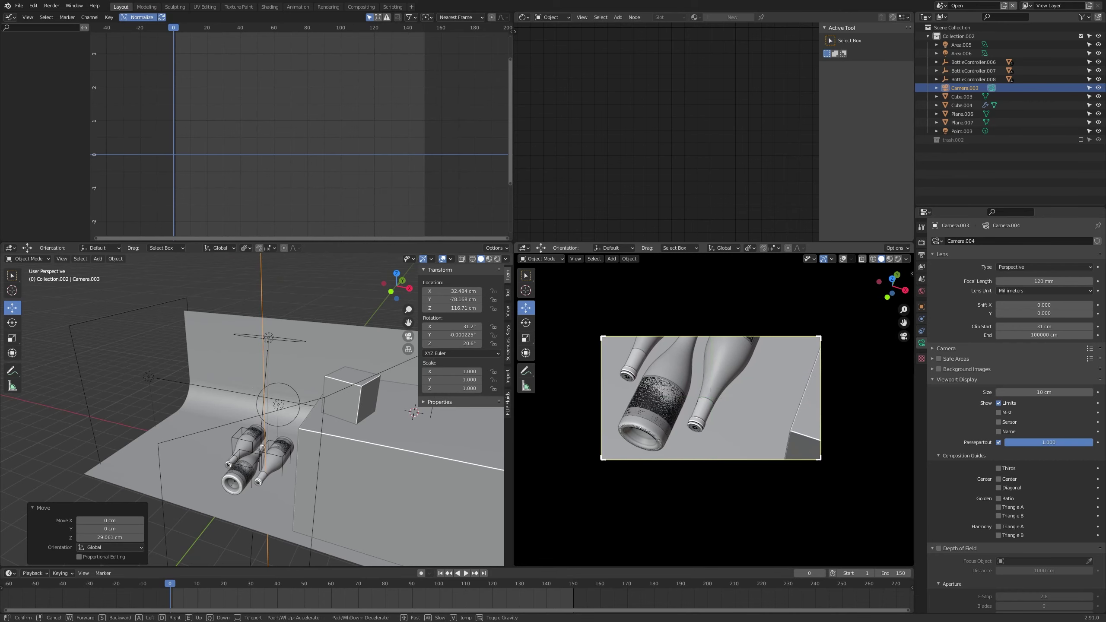
pyautogui.press('w')
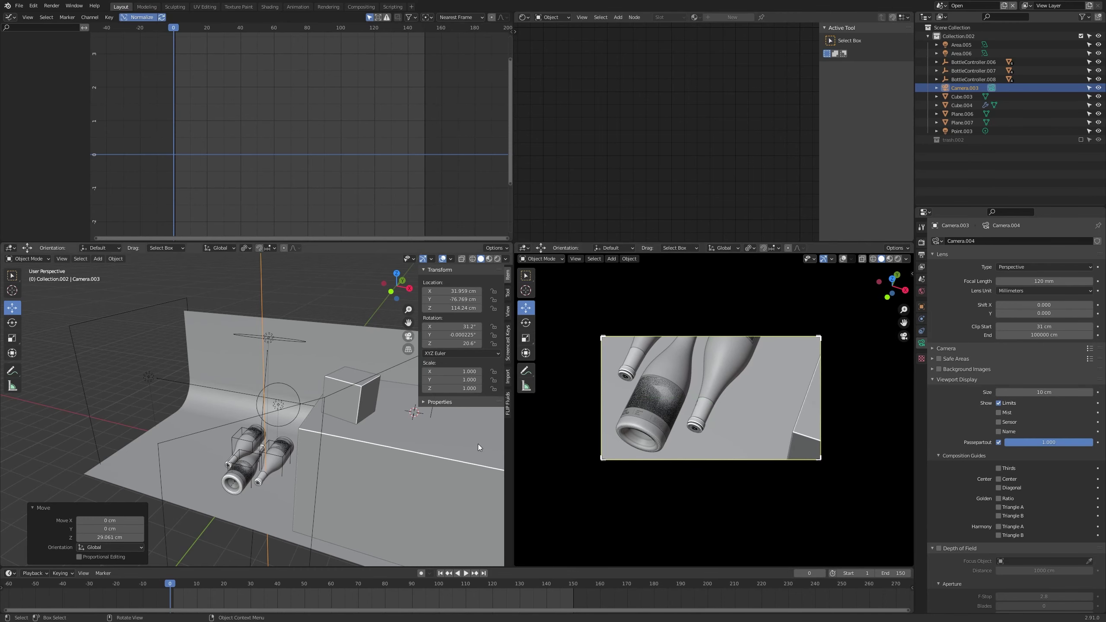
# Step: Move the large box about 9.5 cm along negative X, closer to the bottles
pyautogui.scroll(1, 332, 481)
pyautogui.click(261, 465)
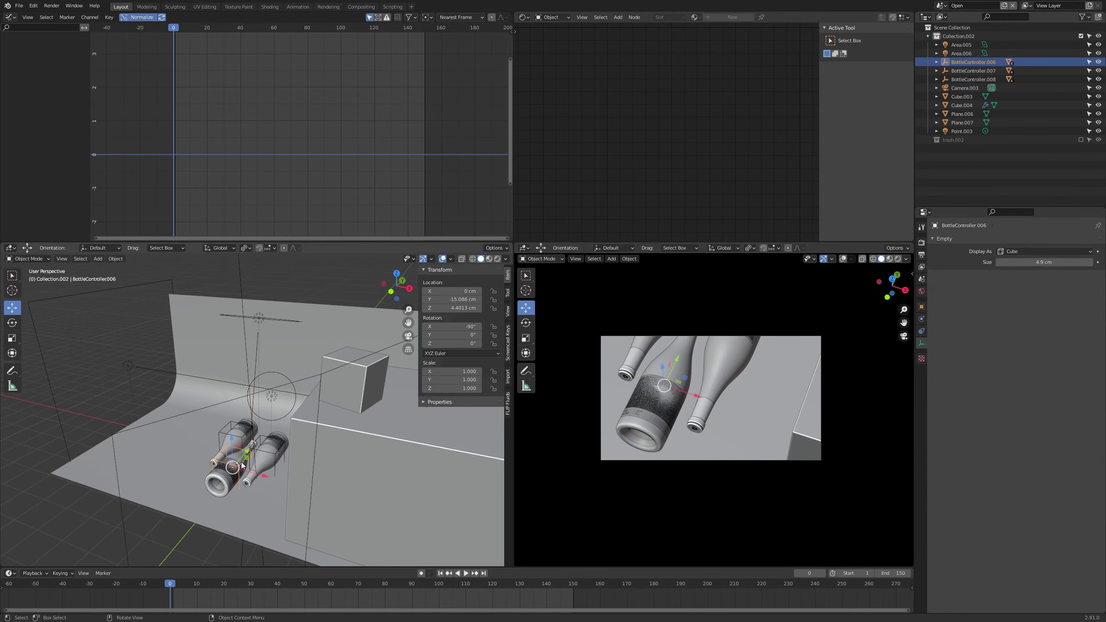
pyautogui.moveTo(261, 466); pyautogui.dragTo(255, 479, button='middle')
pyautogui.moveTo(264, 476); pyautogui.dragTo(282, 474)
pyautogui.click(308, 473)
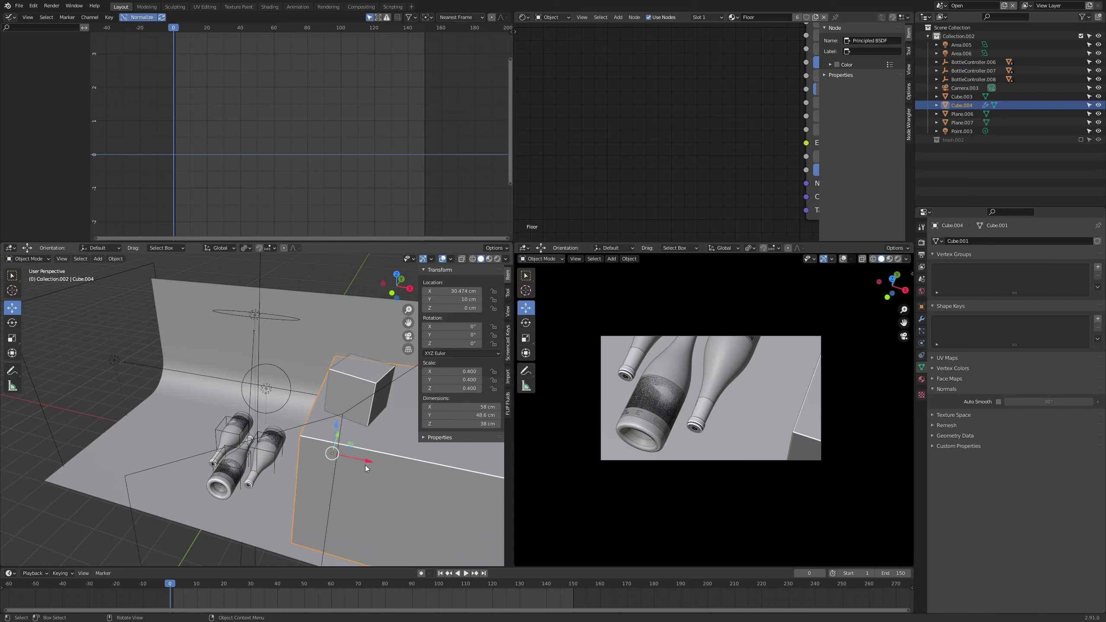
pyautogui.moveTo(364, 464); pyautogui.dragTo(336, 459)
pyautogui.keyDown('shift'); pyautogui.moveTo(709, 376); pyautogui.dragTo(711, 402, button='middle'); pyautogui.keyUp('shift')
pyautogui.scroll(1, 265, 453)
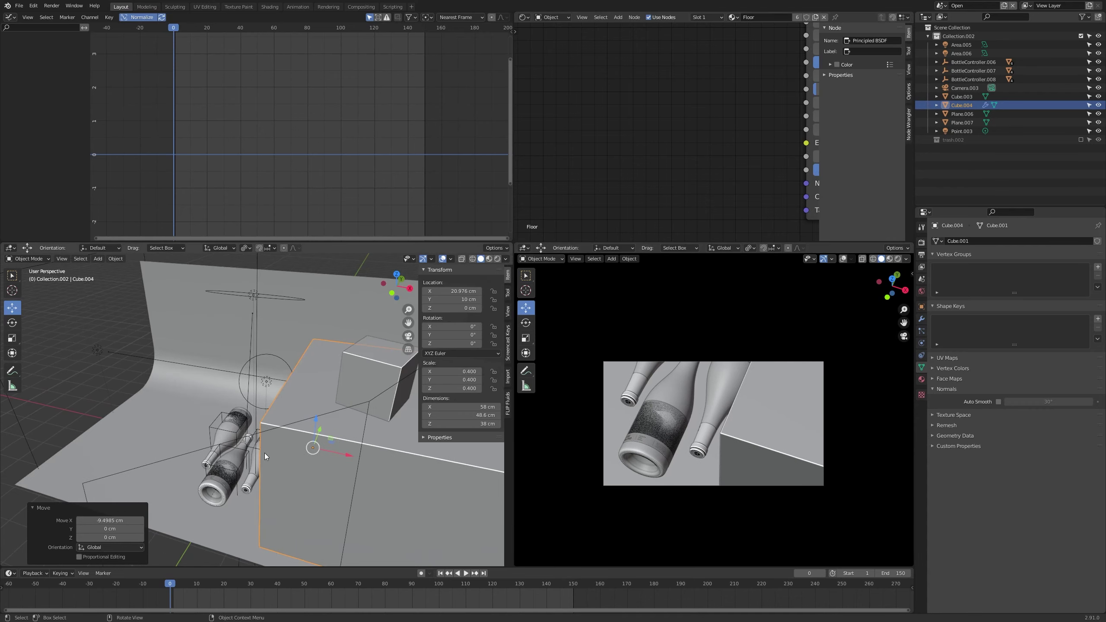
# Step: Move the middle bottle about 1 cm along X and the outer bottle beside it about 4.3 cm along negative Y
pyautogui.click(242, 467)
pyautogui.press('g')
pyautogui.press('x')
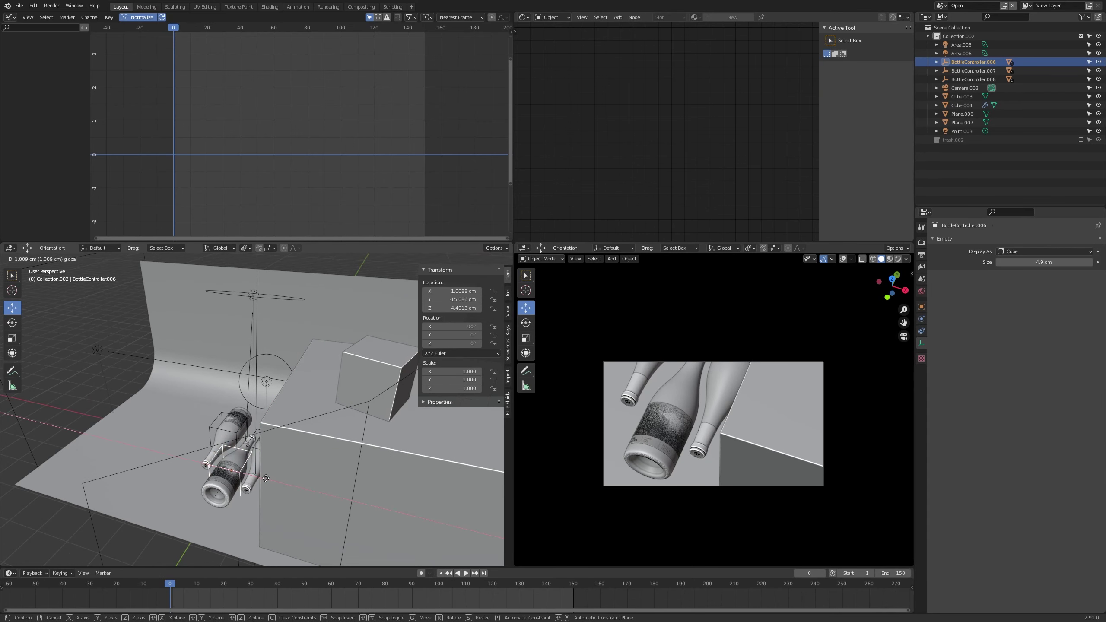
pyautogui.click(265, 478)
pyautogui.click(223, 435)
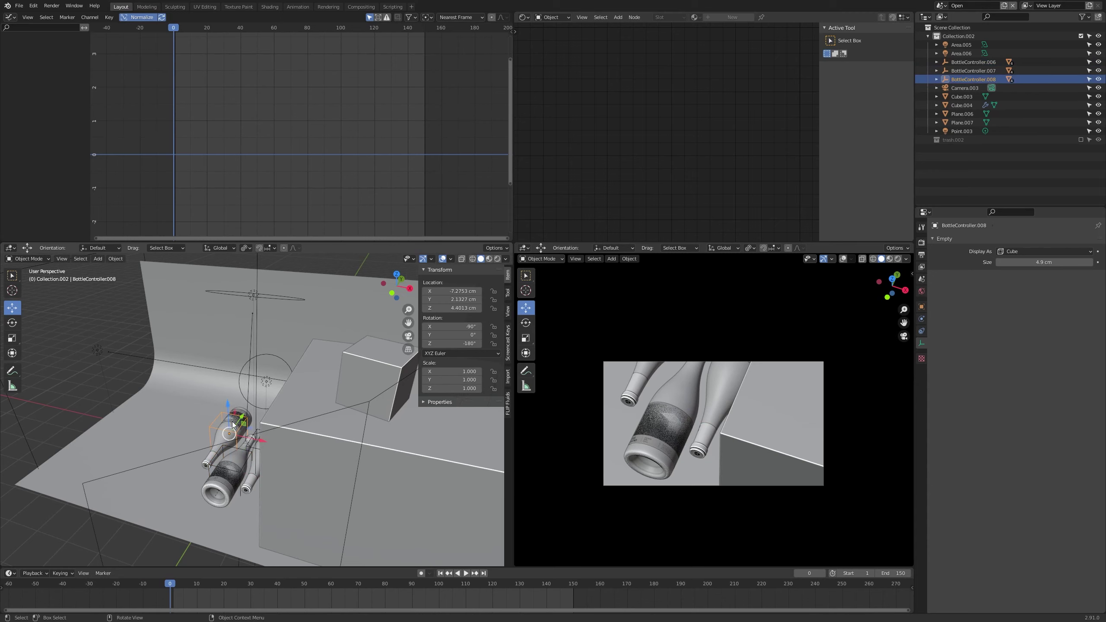
pyautogui.moveTo(242, 420); pyautogui.dragTo(235, 423)
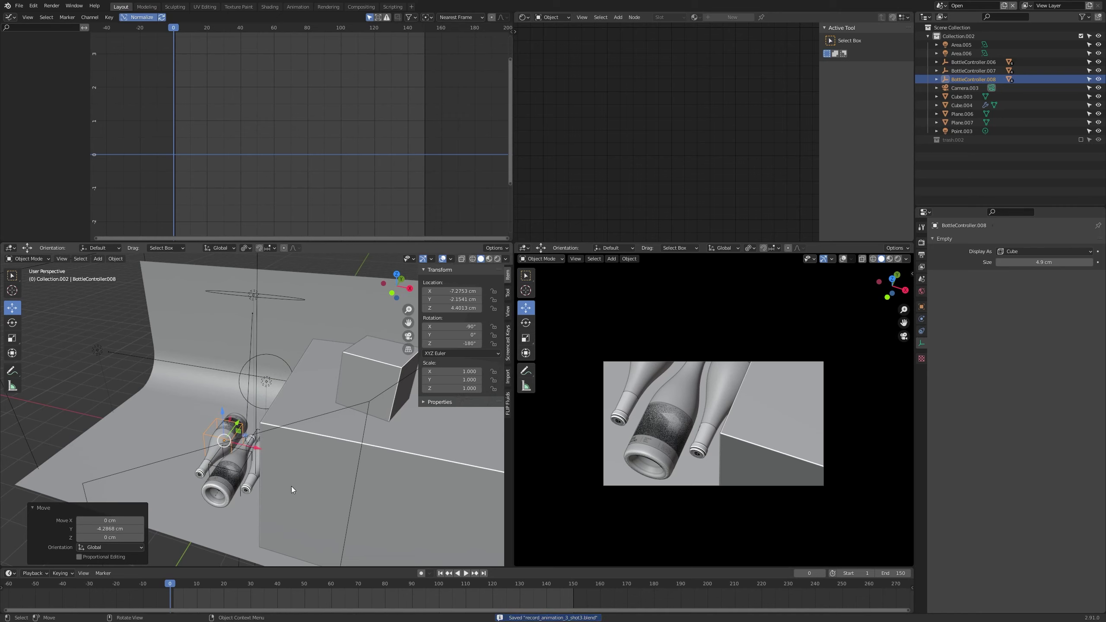
# Step: Select the camera above the bottles and move it about 3.8 cm along Y
pyautogui.moveTo(291, 485); pyautogui.dragTo(269, 481, button='middle')
pyautogui.scroll(-3, 289, 476)
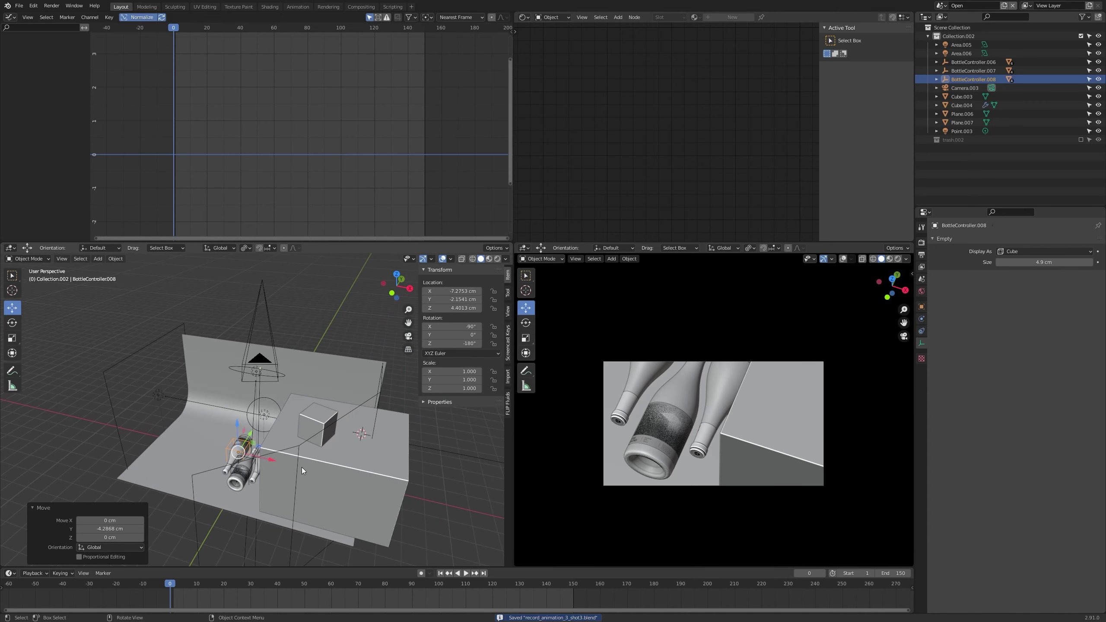
pyautogui.click(270, 334)
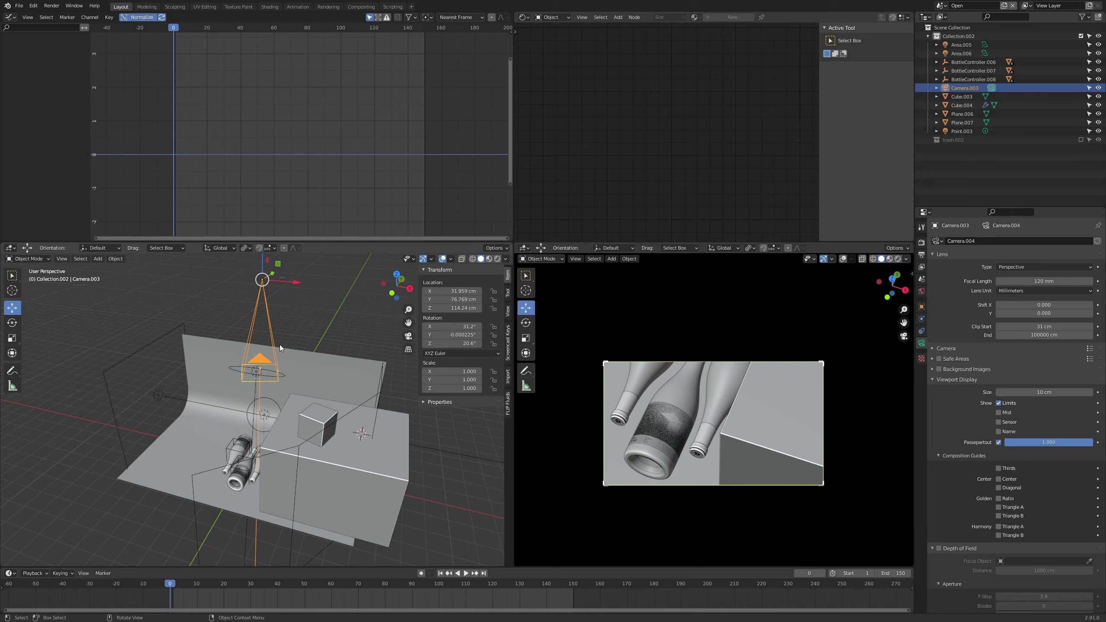
pyautogui.moveTo(225, 383); pyautogui.dragTo(245, 404, button='middle')
pyautogui.moveTo(293, 280); pyautogui.dragTo(331, 342)
pyautogui.rightClick(331, 342)
pyautogui.moveTo(296, 334); pyautogui.dragTo(244, 326, button='middle')
pyautogui.press('g')
pyautogui.press('y')
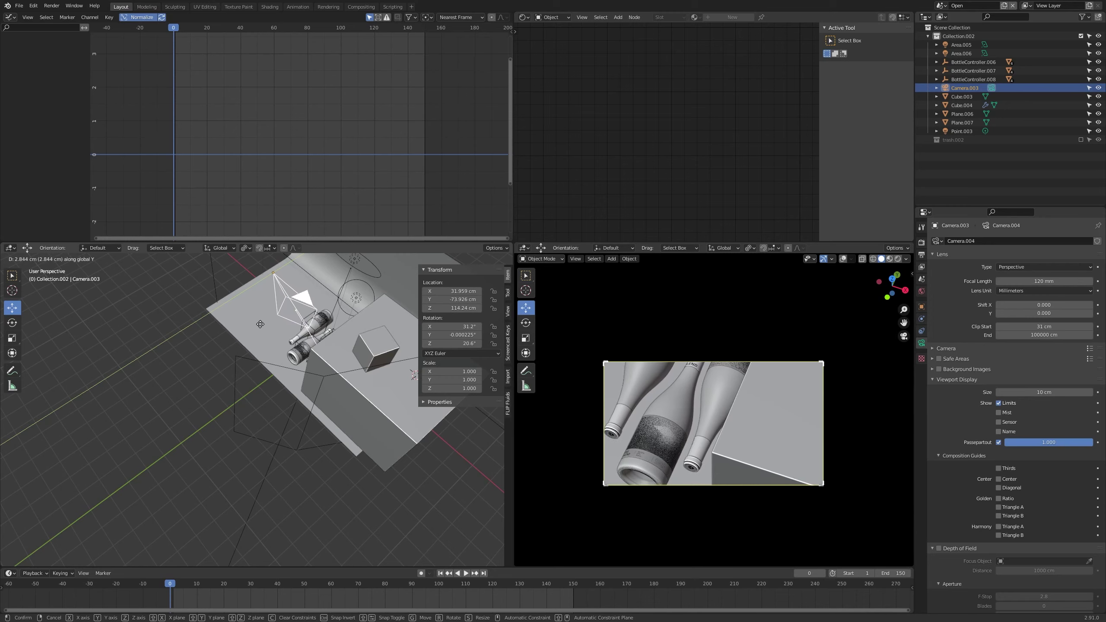
pyautogui.click(265, 324)
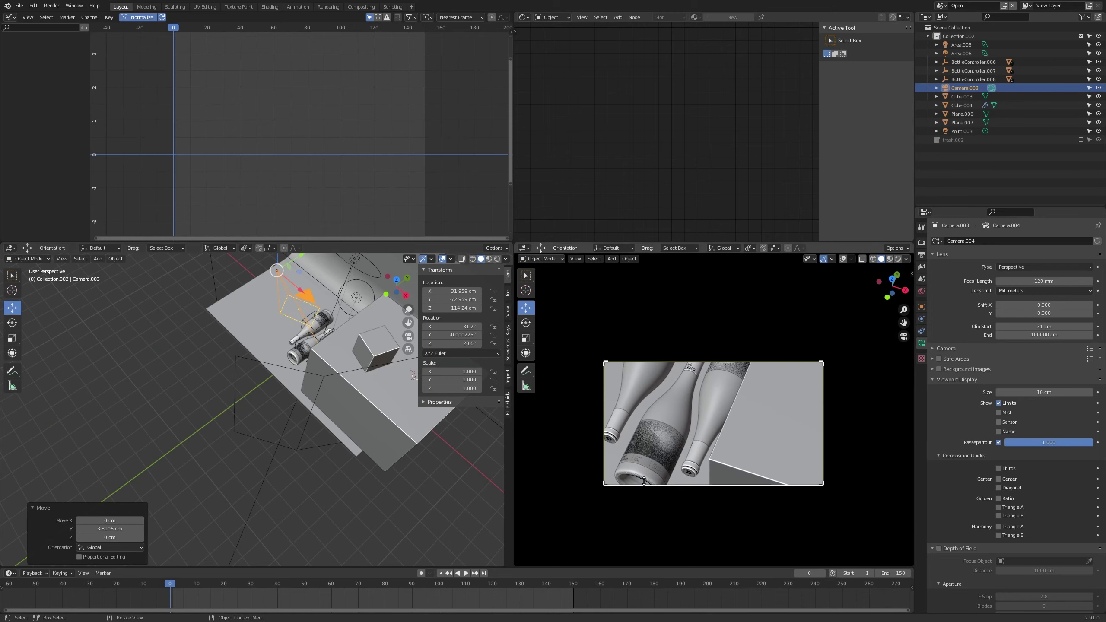
pyautogui.moveTo(330, 411)
pyautogui.mouseDown(button='middle')
pyautogui.moveTo(317, 419)
pyautogui.moveTo(342, 421)
pyautogui.mouseUp(button='middle')
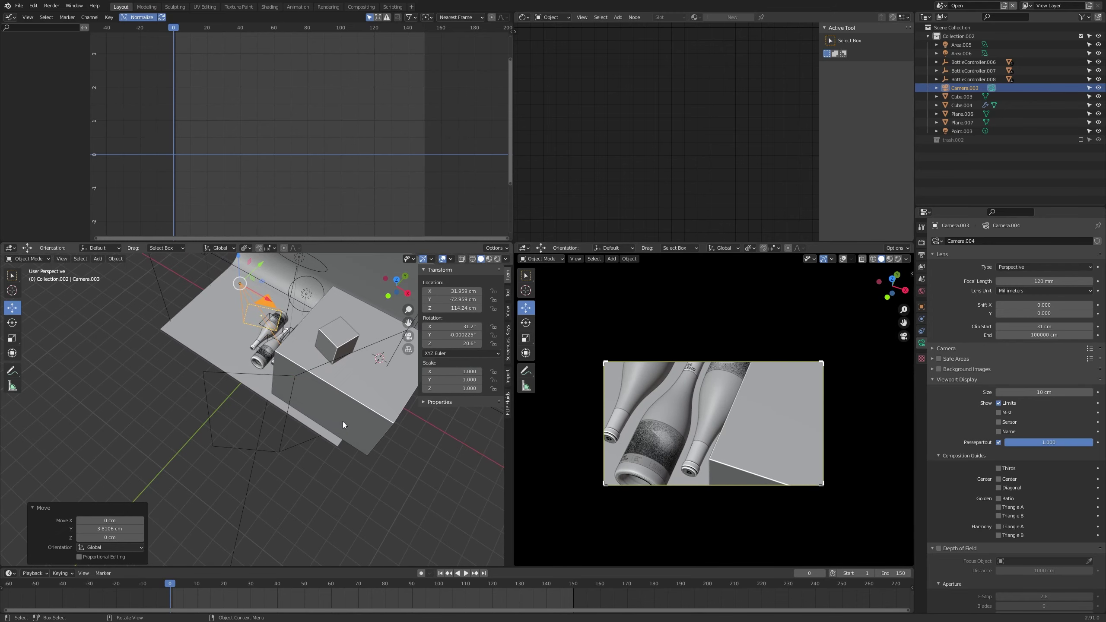
pyautogui.press('g')
pyautogui.press('x')
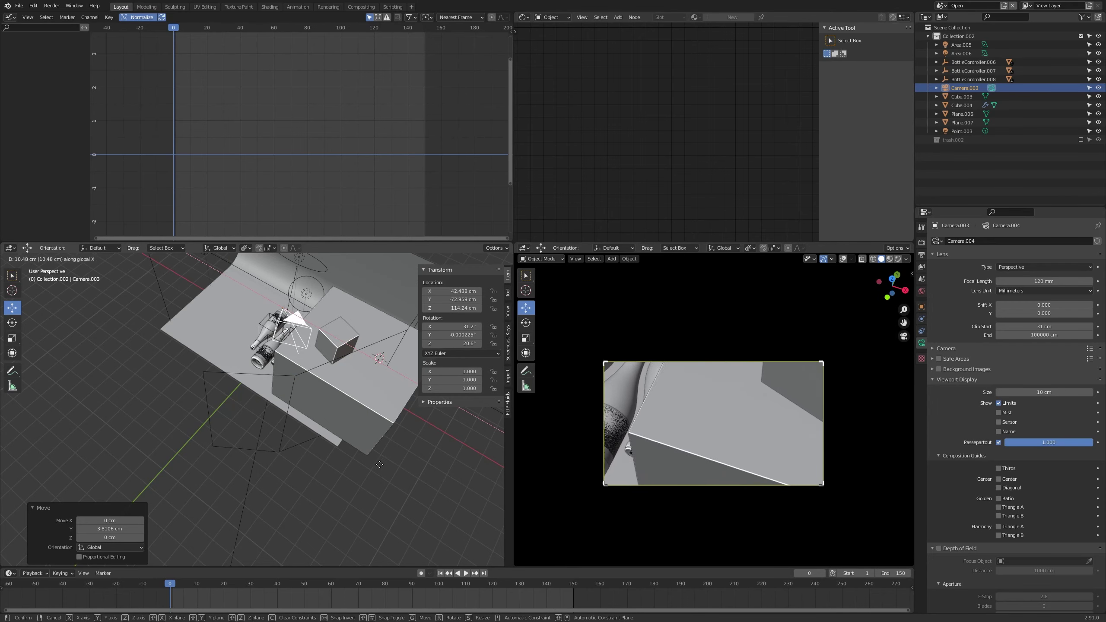
pyautogui.press('Escape')
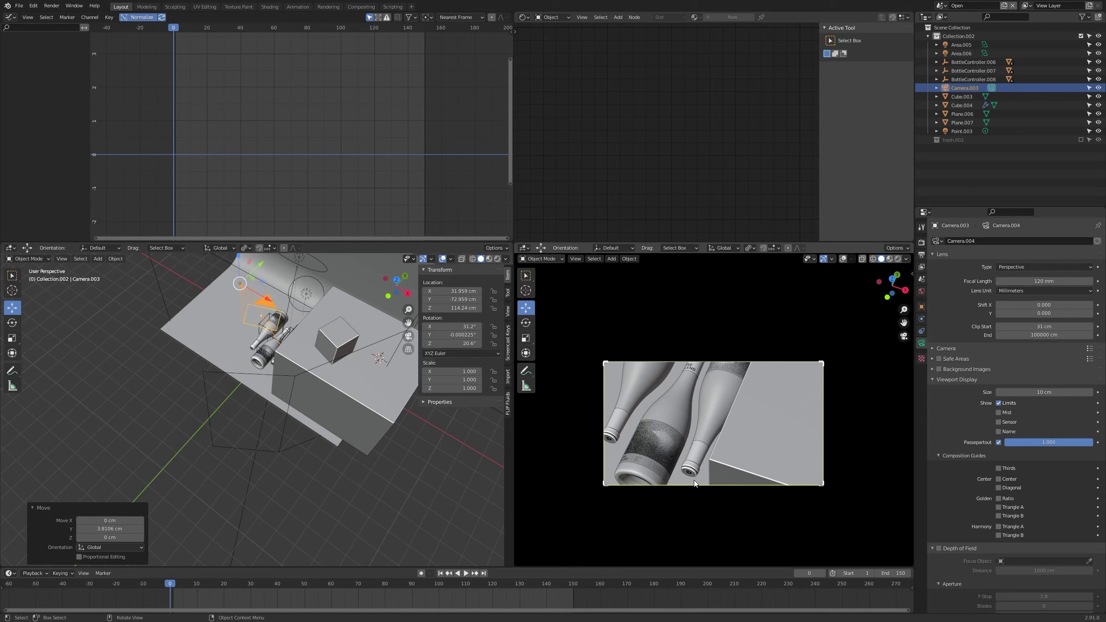
# Step: Extend the large box's front face along negative Y in Edit Mode, making the box about 72.3 cm long in Y
pyautogui.click(358, 401)
pyautogui.press('Tab')
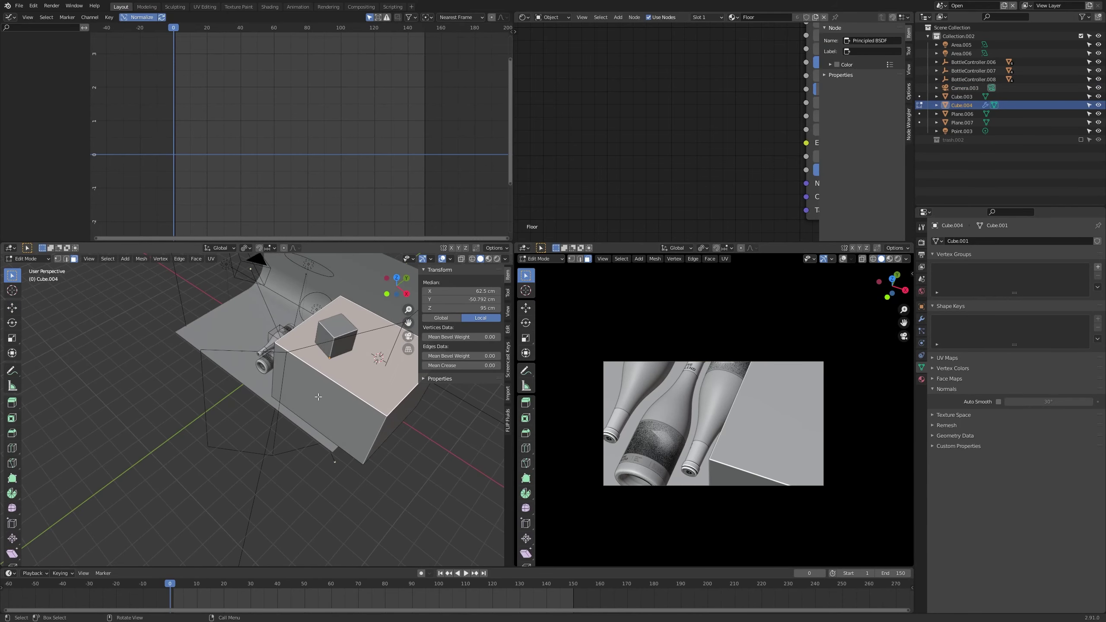
pyautogui.click(319, 398)
pyautogui.press('y')
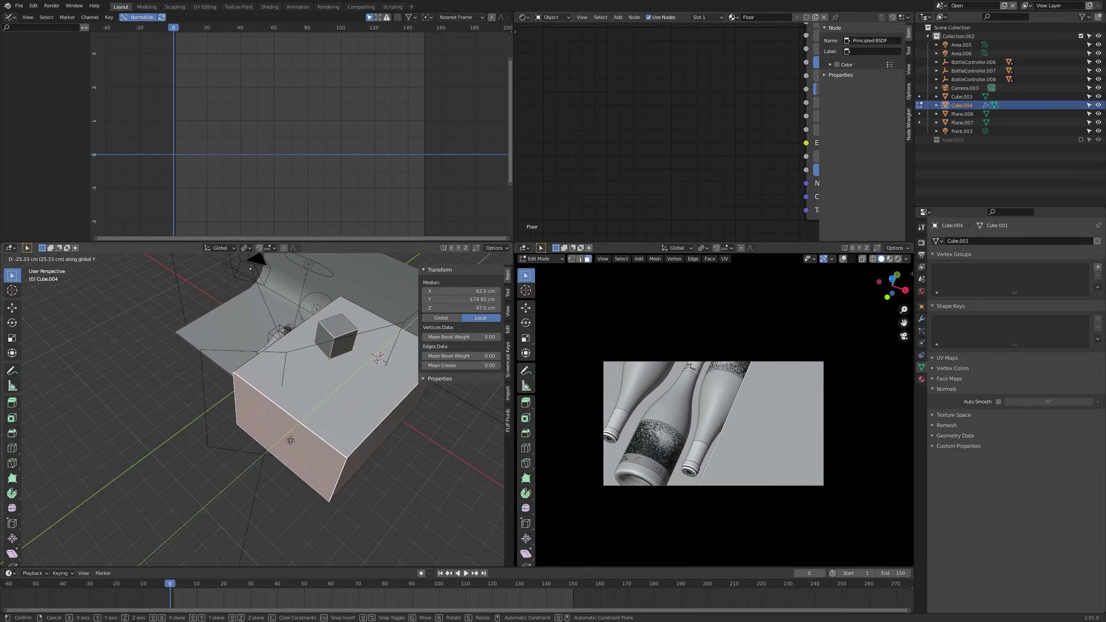
pyautogui.click(291, 441)
pyautogui.press('Tab')
pyautogui.moveTo(291, 442); pyautogui.dragTo(324, 372, button='middle')
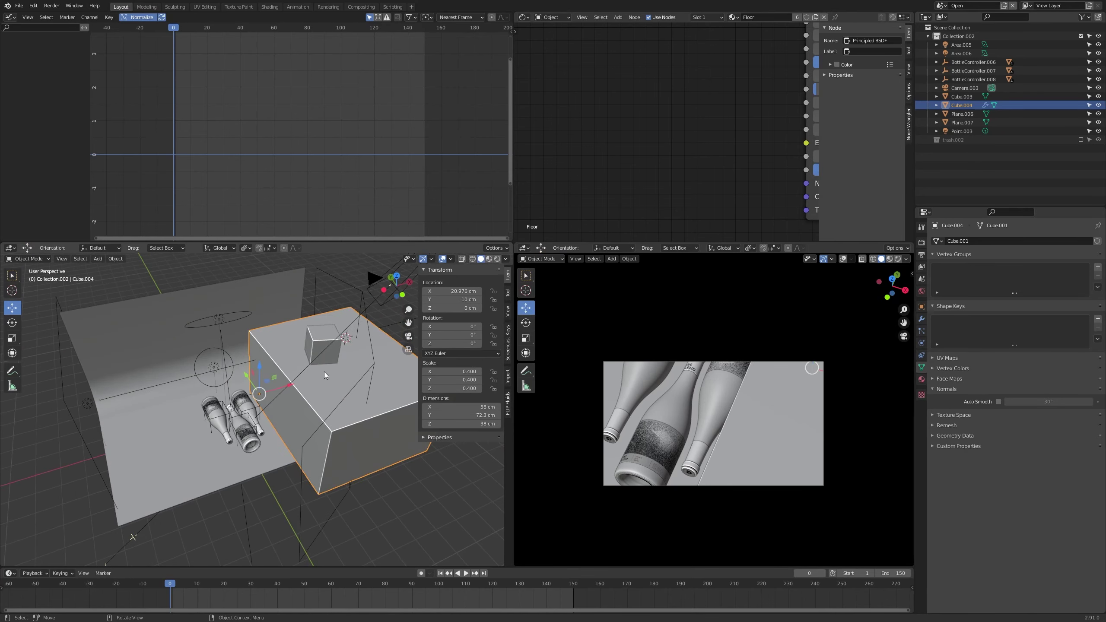
# Step: At frame 150, set the camera's X location to about 31.26 cm and insert a single keyframe on it
pyautogui.click(365, 286)
pyautogui.press('space')
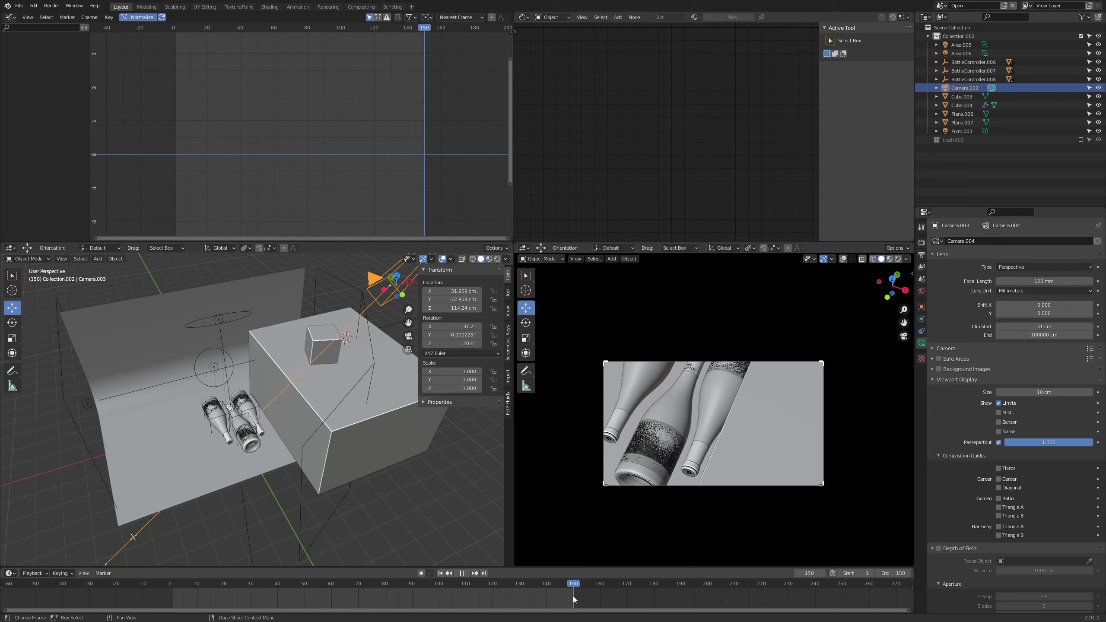
pyautogui.press('space')
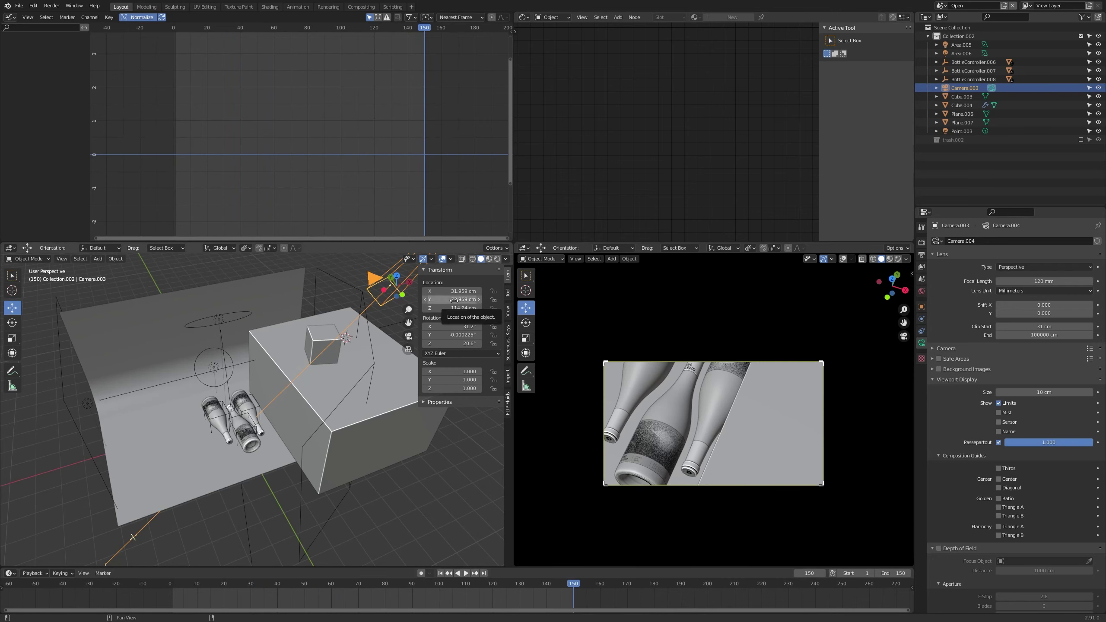
pyautogui.moveTo(453, 291)
pyautogui.mouseDown()
pyautogui.moveTo(418, 291)
pyautogui.moveTo(453, 291)
pyautogui.mouseUp()
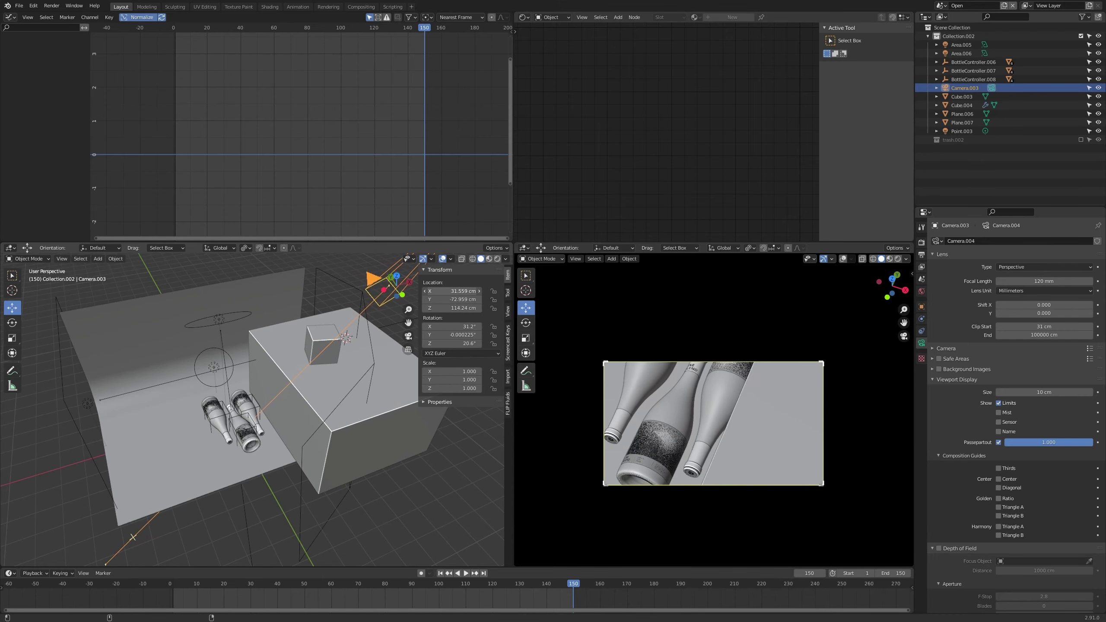
pyautogui.moveTo(457, 291); pyautogui.dragTo(444, 291)
pyautogui.rightClick(457, 291)
pyautogui.click(455, 301)
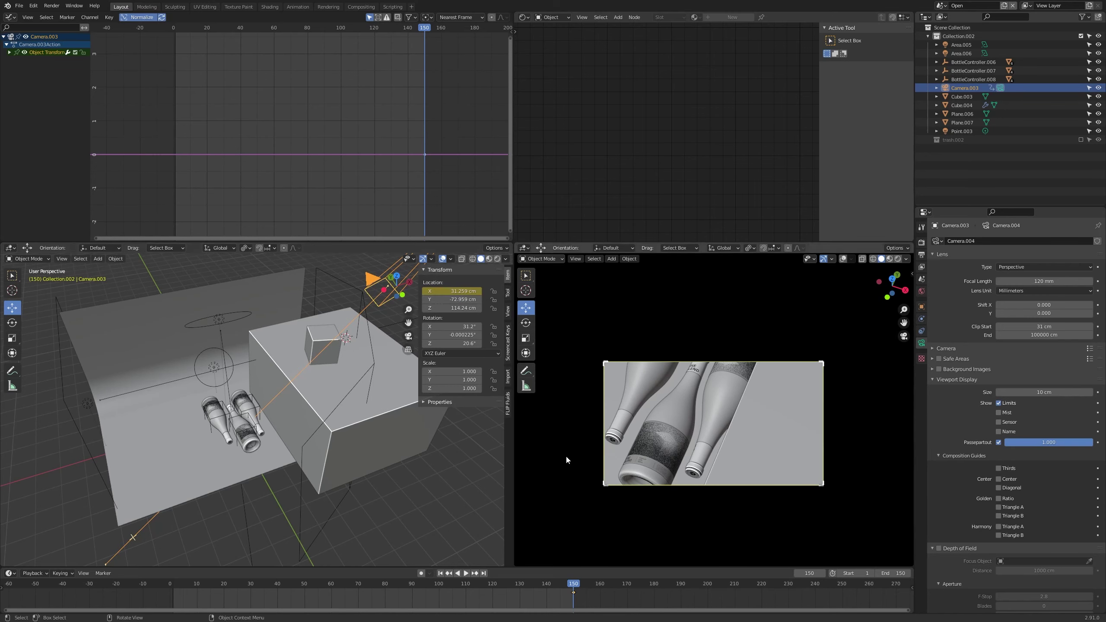
# Step: At frame 1, set the camera's X location to about 49.56 cm and insert a single keyframe on it
pyautogui.click(457, 573)
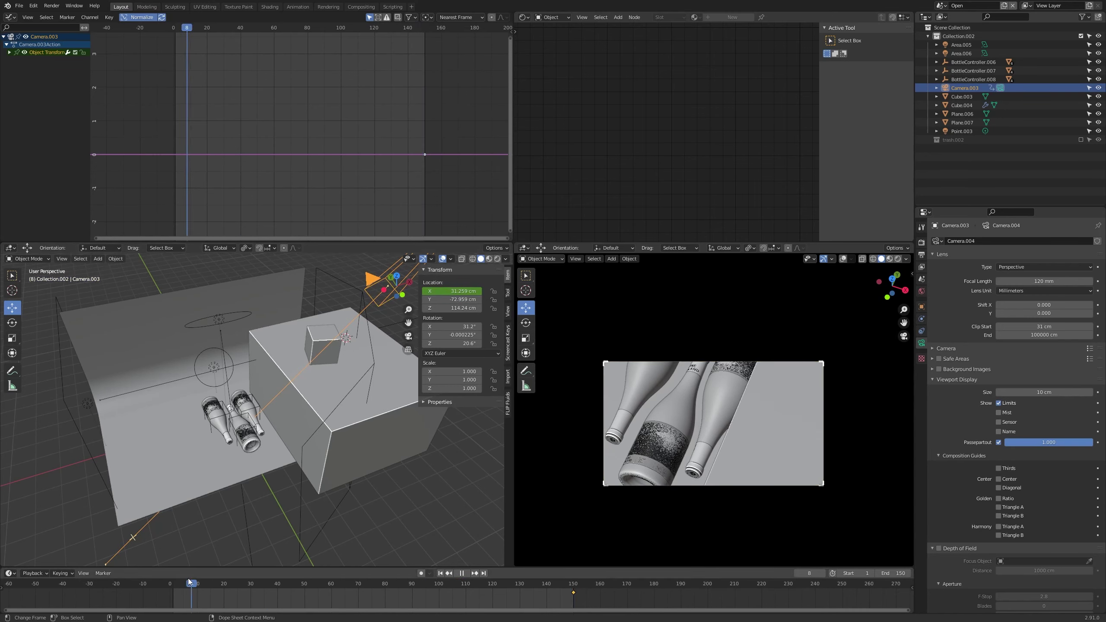
pyautogui.press('space')
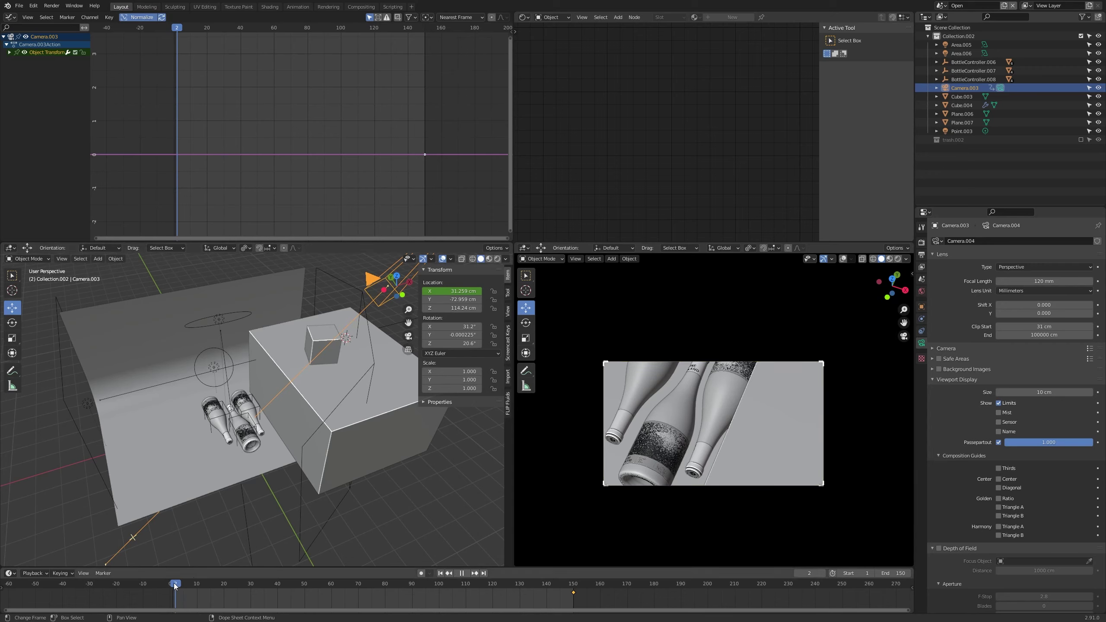
pyautogui.moveTo(451, 291); pyautogui.dragTo(496, 291)
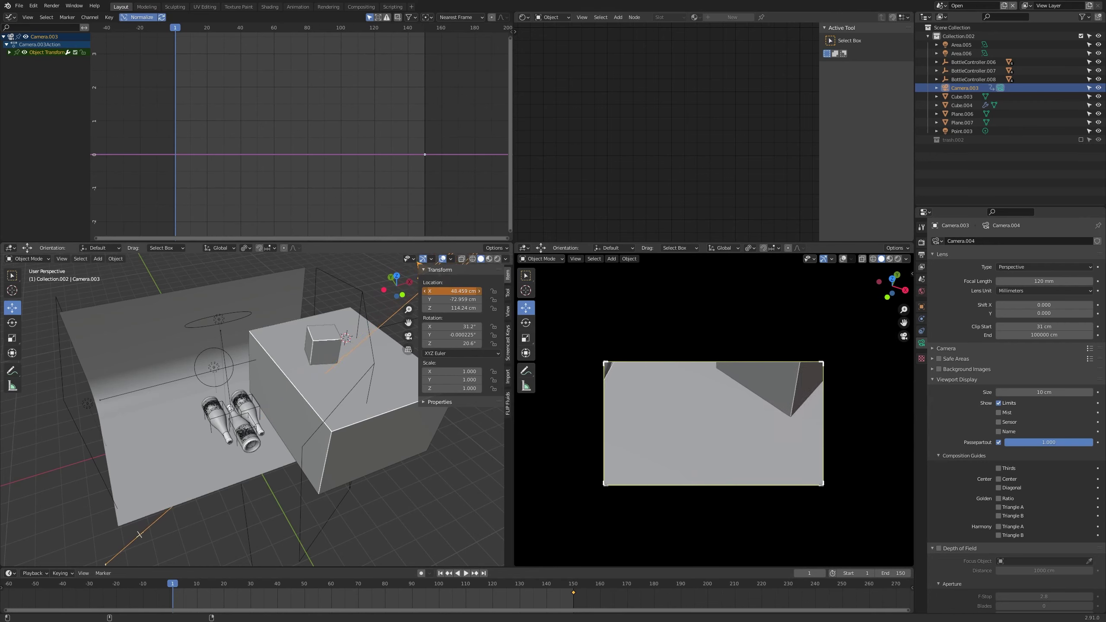
pyautogui.rightClick(461, 291)
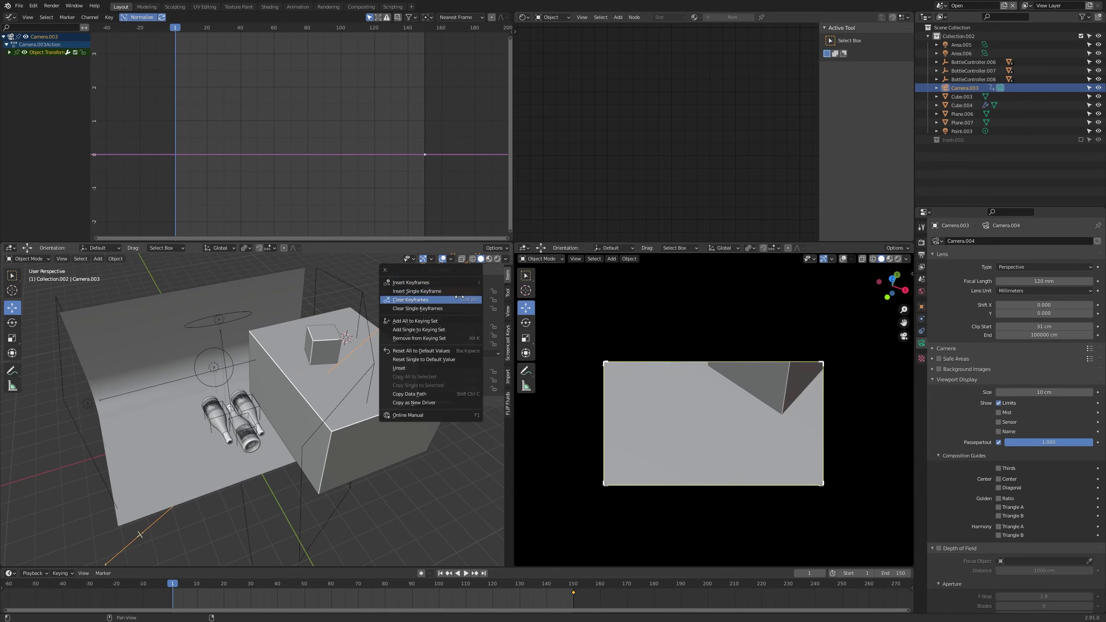
pyautogui.click(460, 292)
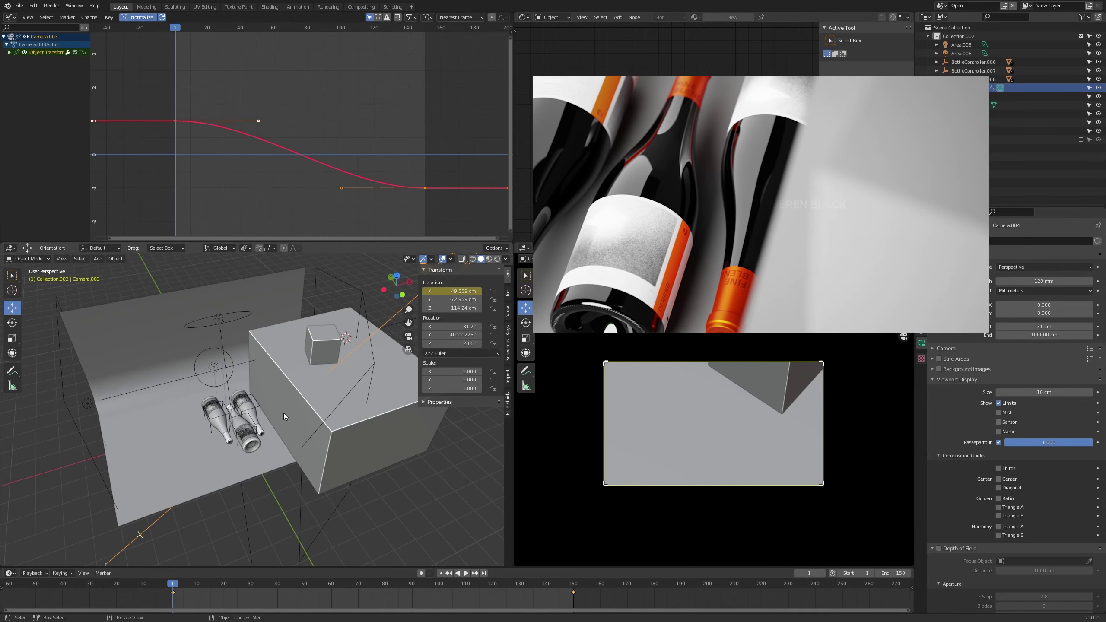
# Step: Set the interpolation of the camera's X location keyframes to Linear and play back the camera slide
pyautogui.press('space')
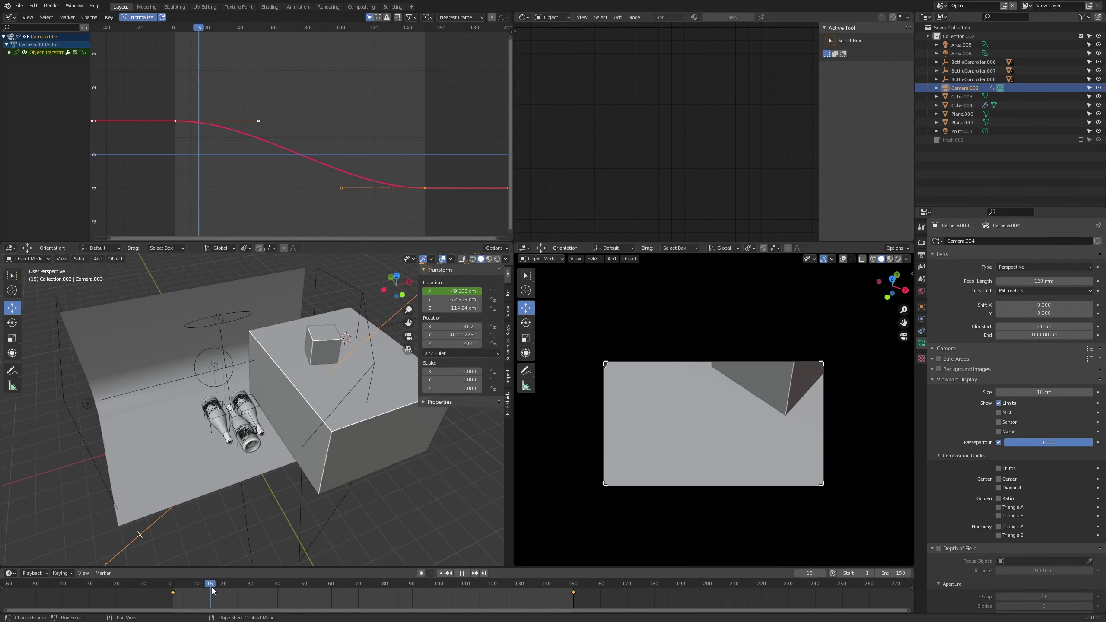
pyautogui.moveTo(212, 588); pyautogui.dragTo(350, 593)
pyautogui.press('t')
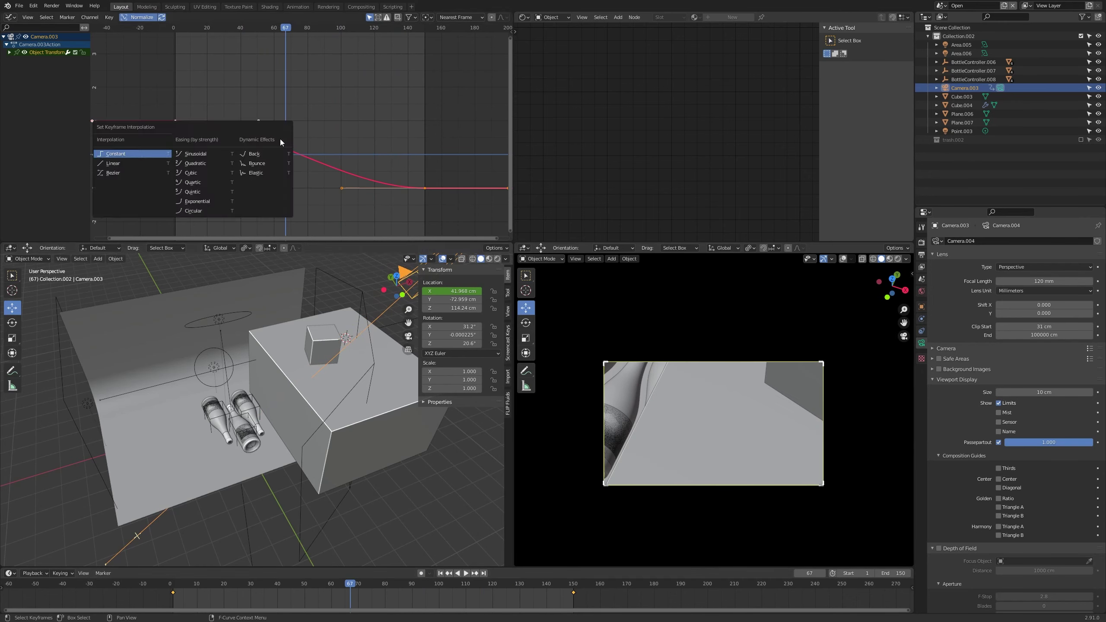
pyautogui.click(126, 165)
pyautogui.press('space')
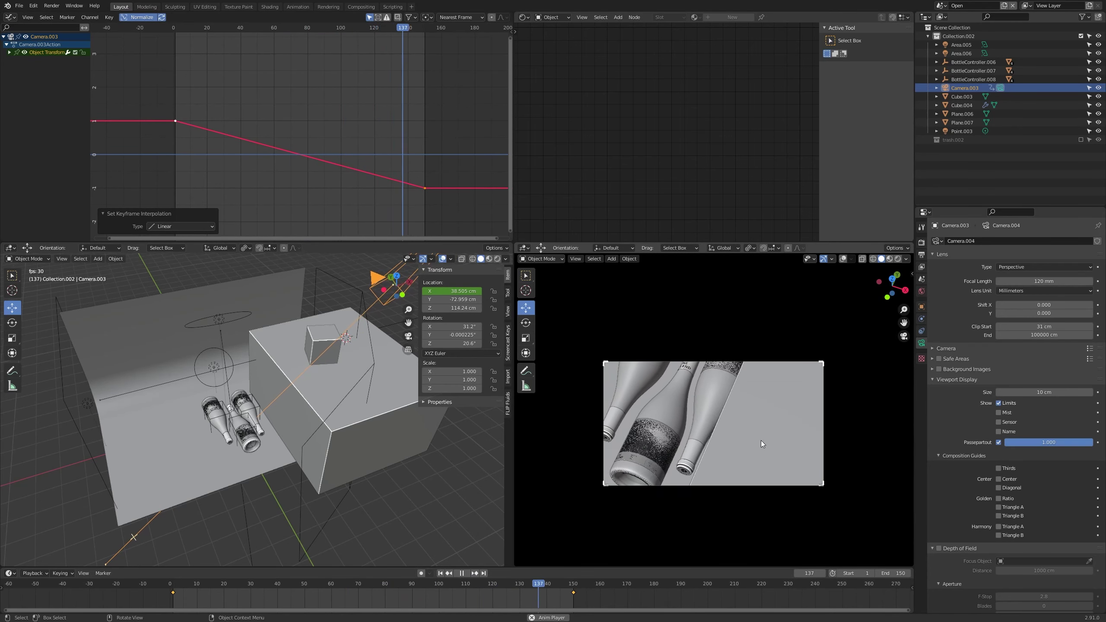
pyautogui.press('space')
# Step: Move the small box about 10.2 cm along negative X and 9.8 cm along negative Y, checking its framing at frame 101
pyautogui.click(324, 344)
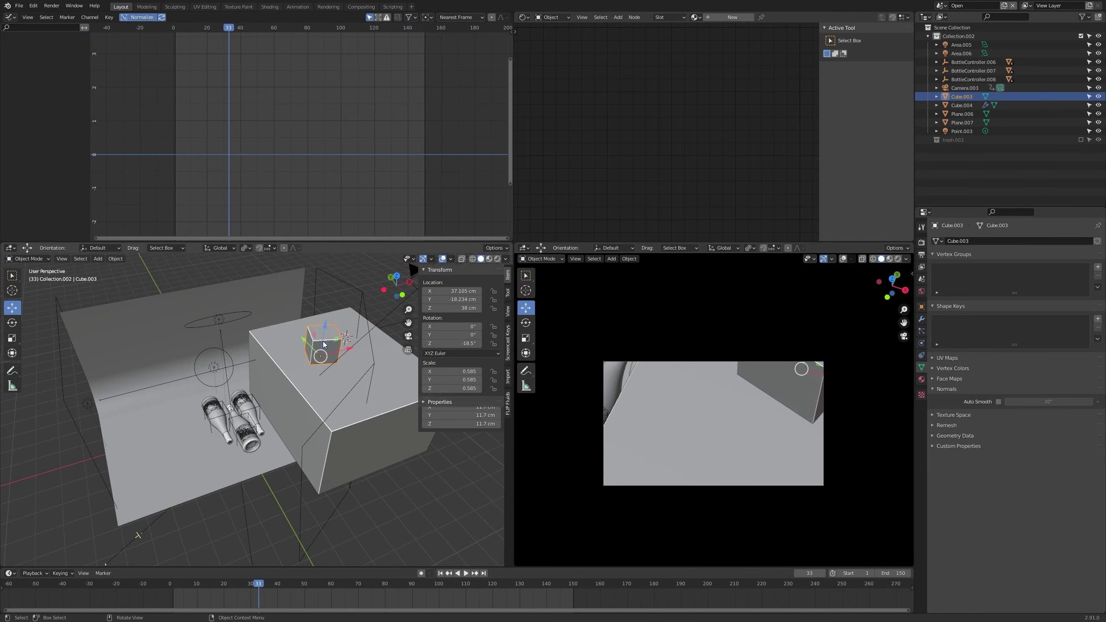
pyautogui.moveTo(330, 357); pyautogui.dragTo(319, 377)
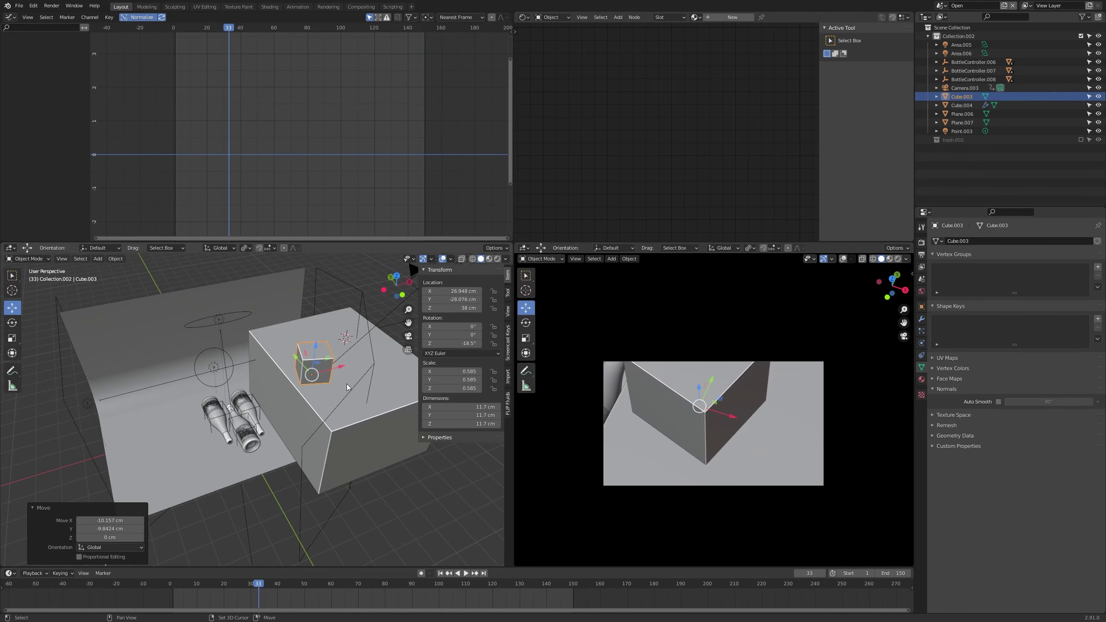
pyautogui.moveTo(261, 589); pyautogui.dragTo(441, 590)
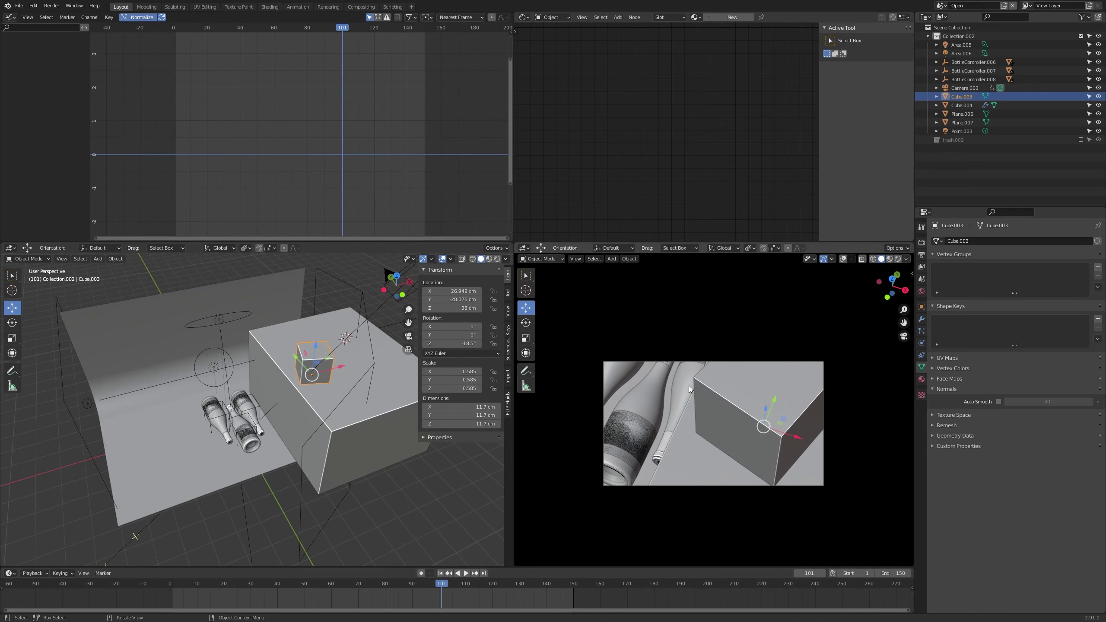
# Step: Scrub the timeline to review how the small box passes through the camera view, and save the file
pyautogui.press('space')
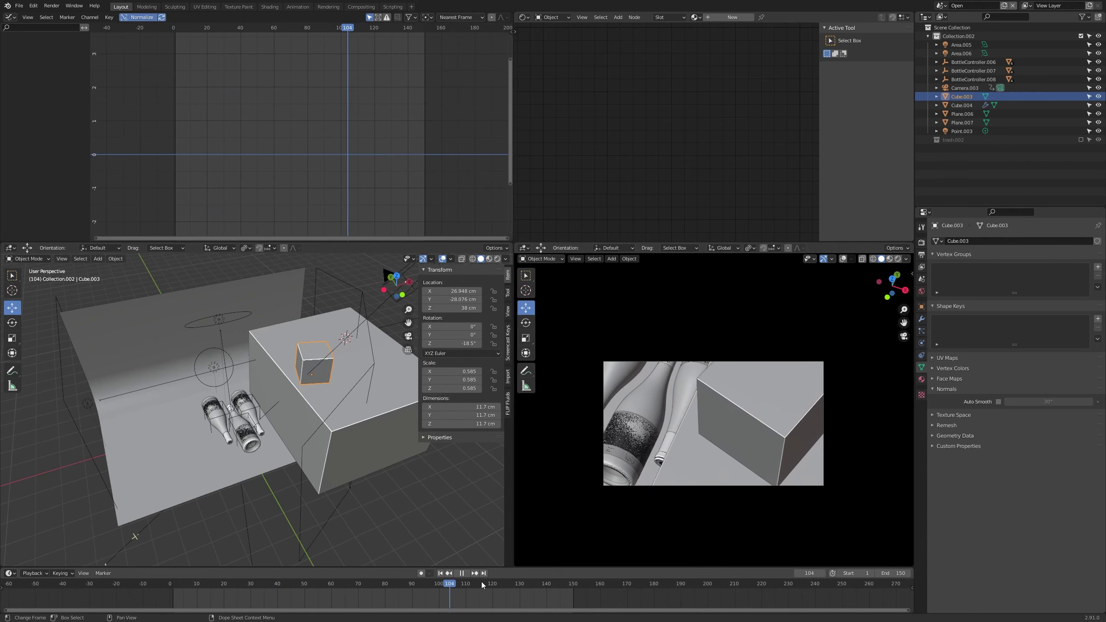
pyautogui.moveTo(549, 584); pyautogui.dragTo(131, 584)
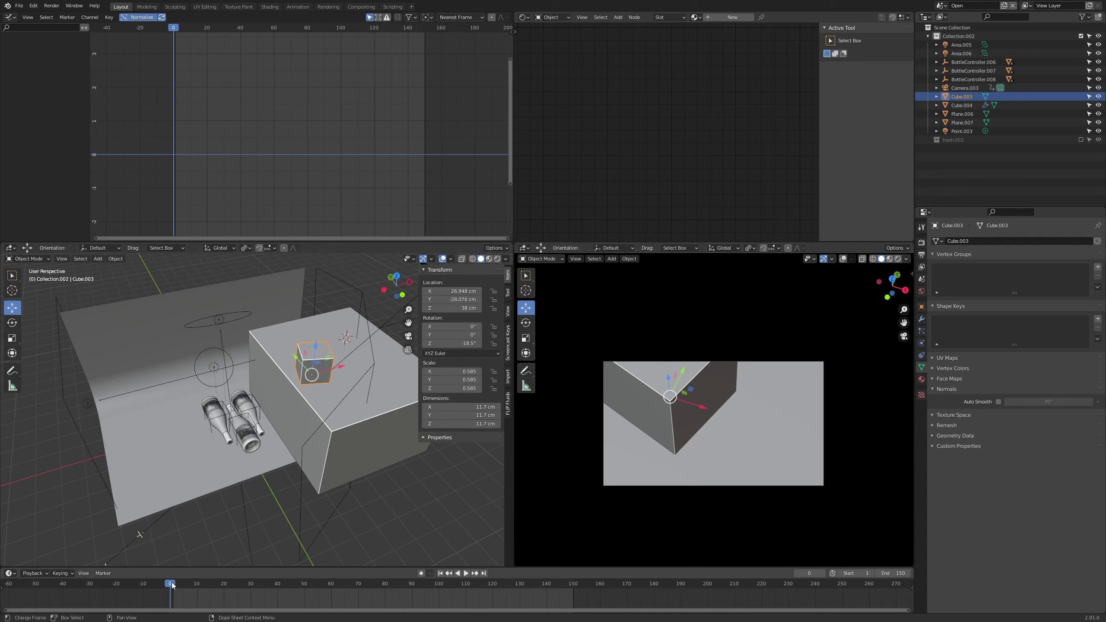
pyautogui.moveTo(188, 585); pyautogui.dragTo(208, 562)
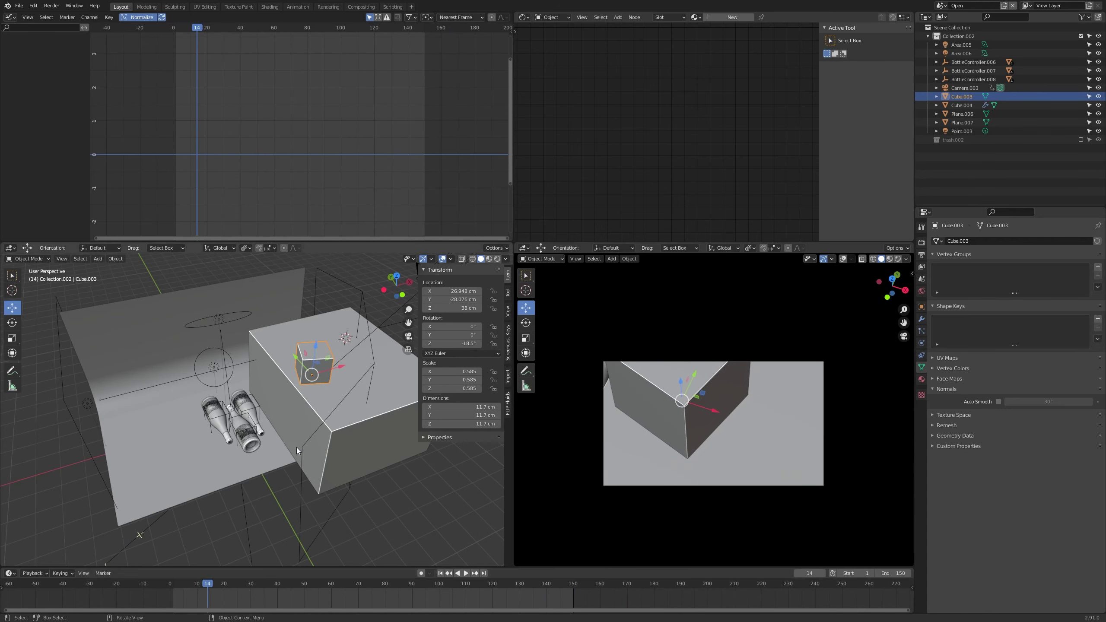
pyautogui.hotkey('ctrl', 's')
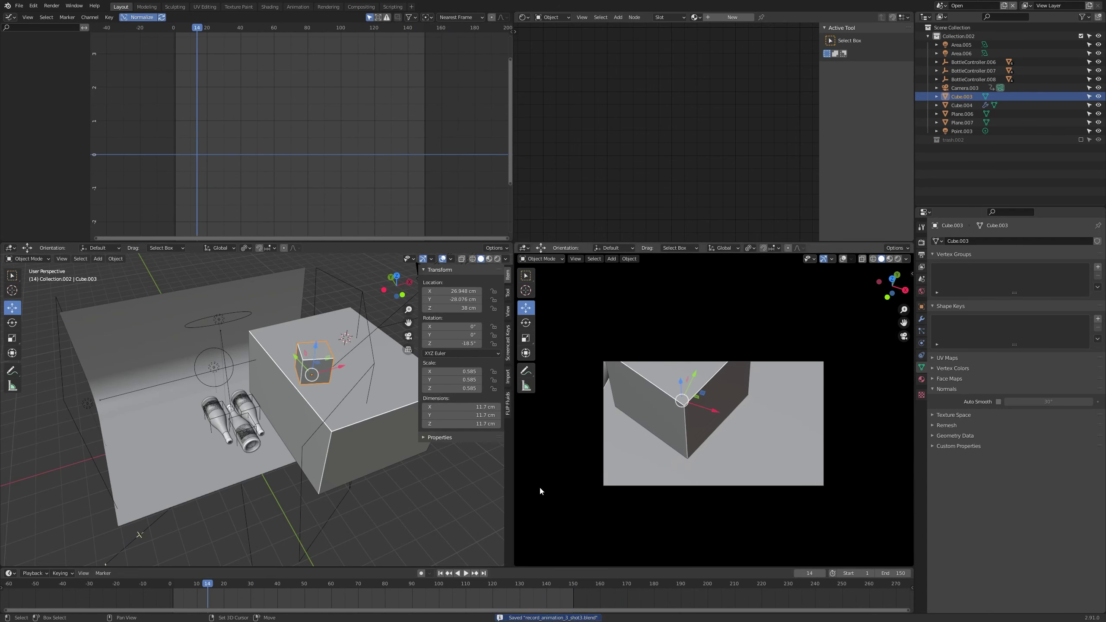
# Step: Switch the camera view to rendered shading at frame 90 and select the large box
pyautogui.click(411, 586)
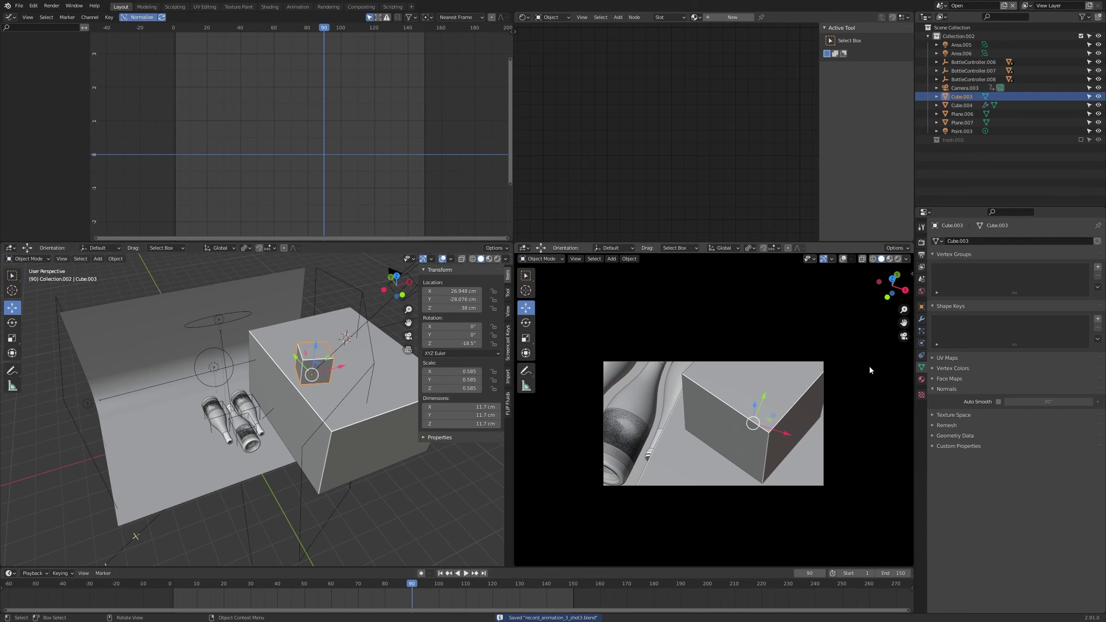
pyautogui.click(899, 260)
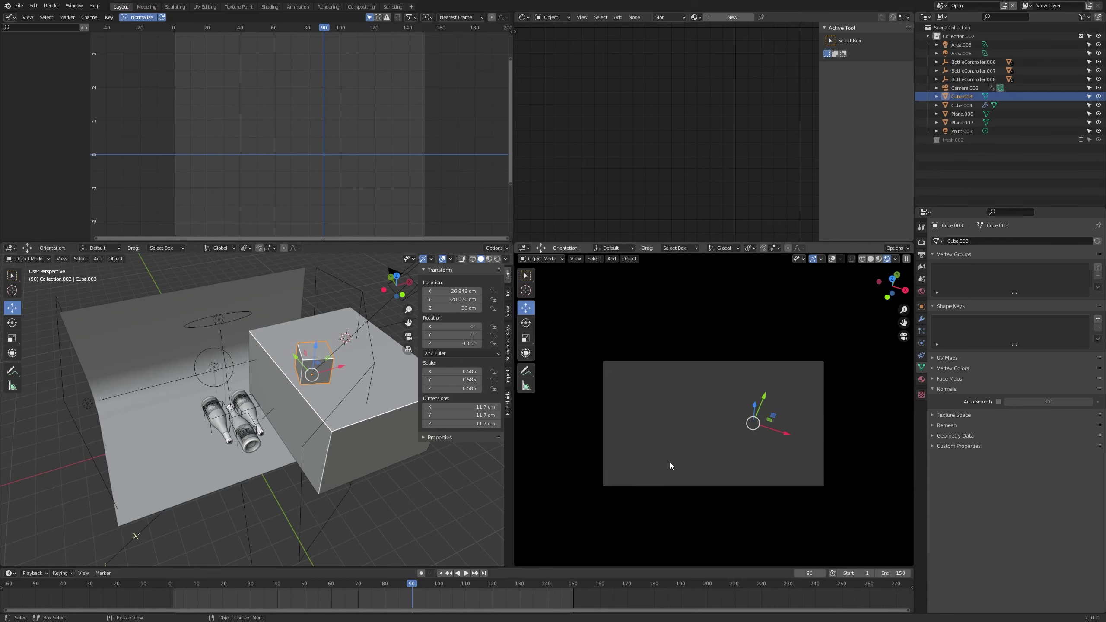
pyautogui.click(689, 462)
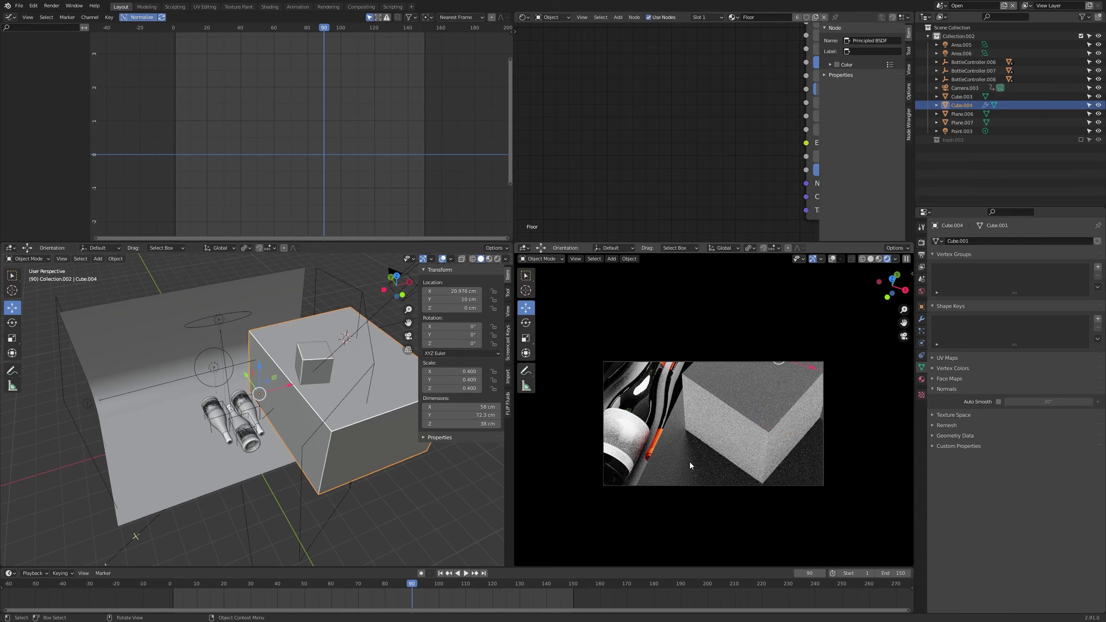
# Step: Delete the point light above the bottles and return the rendered view to the camera
pyautogui.click(713, 383)
pyautogui.click(701, 38)
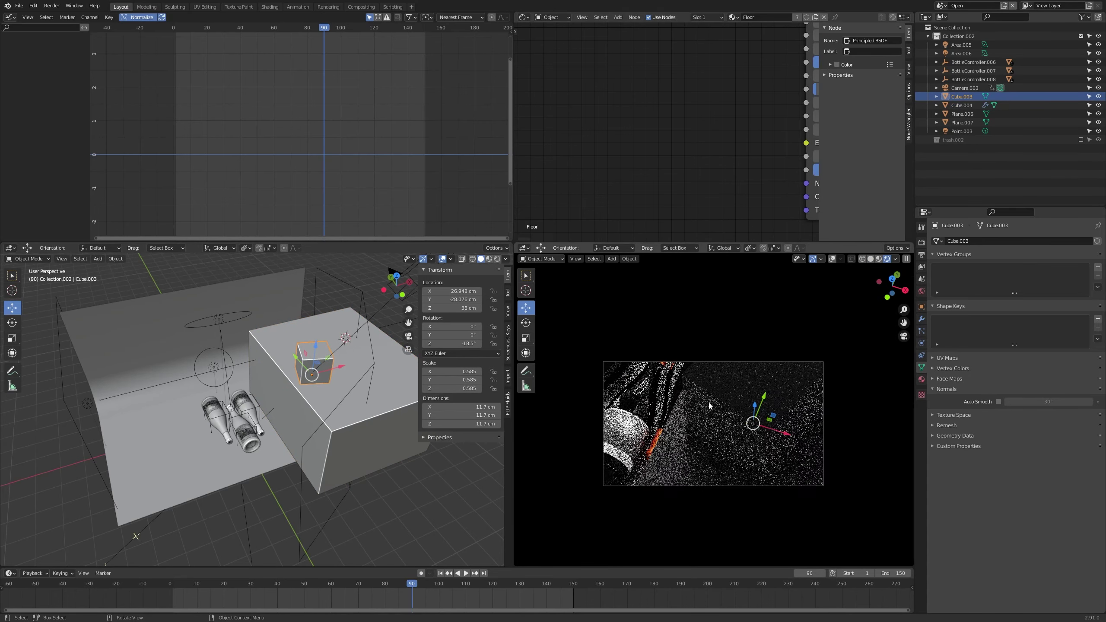
pyautogui.moveTo(710, 418); pyautogui.dragTo(719, 337, button='middle')
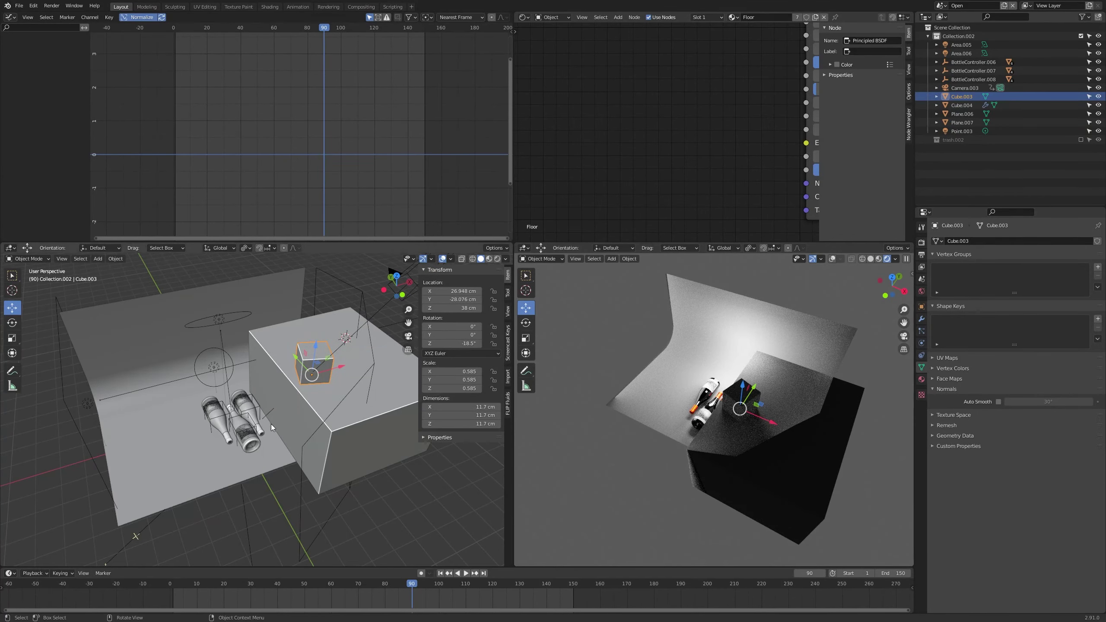
pyautogui.moveTo(271, 423); pyautogui.dragTo(305, 425, button='middle')
pyautogui.moveTo(653, 435); pyautogui.dragTo(731, 431, button='middle')
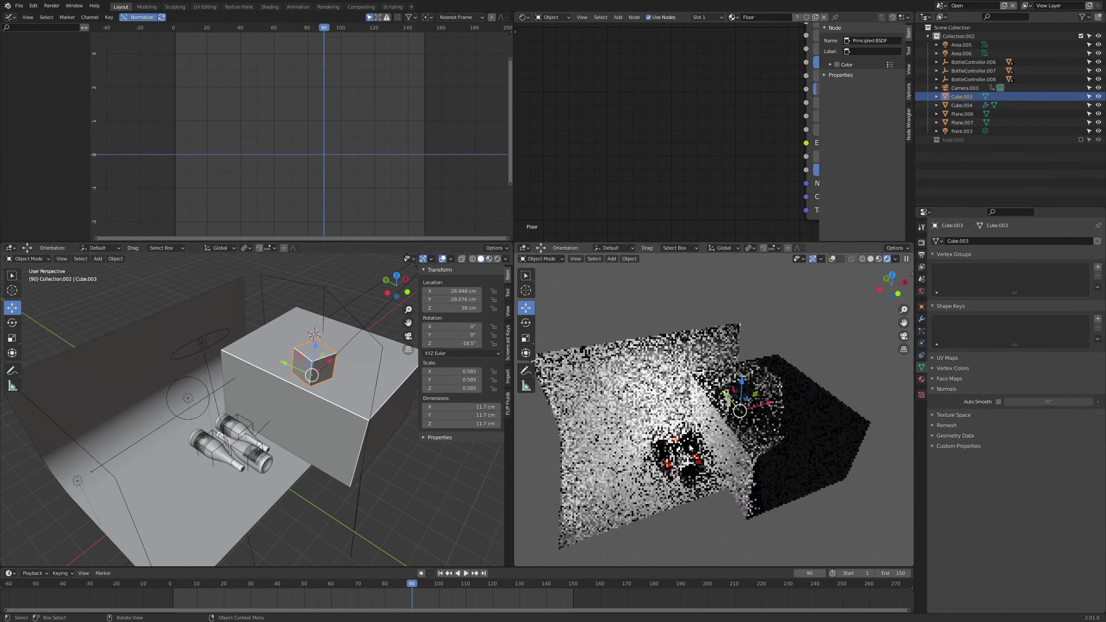
pyautogui.click(190, 396)
pyautogui.moveTo(190, 396); pyautogui.dragTo(266, 370, button='middle')
pyautogui.press('x')
pyautogui.click(267, 369)
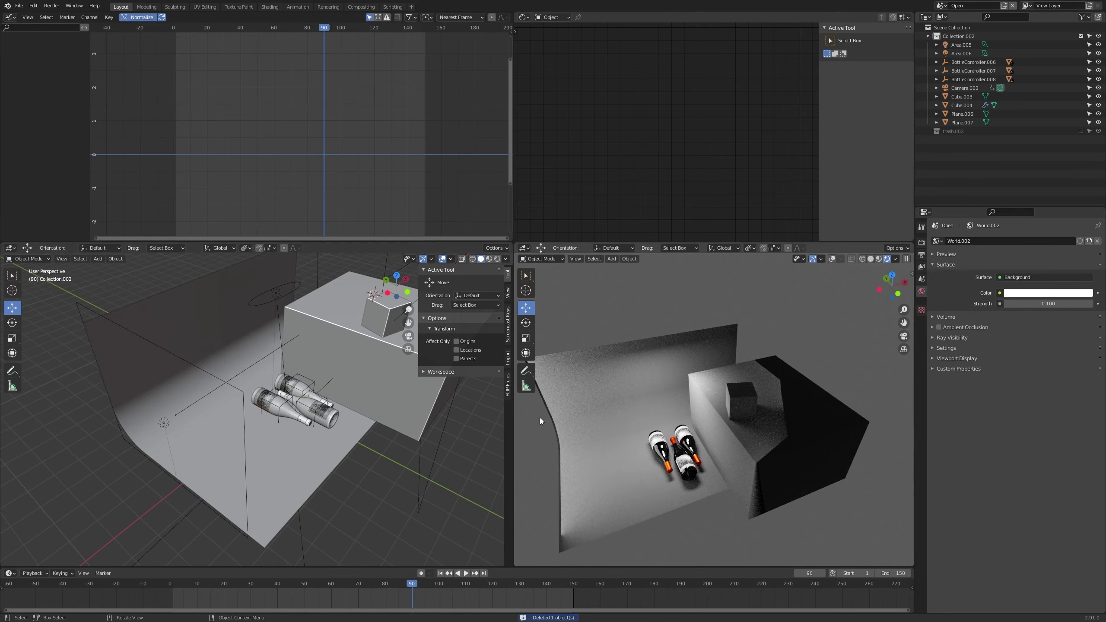
pyautogui.press('KP_0')
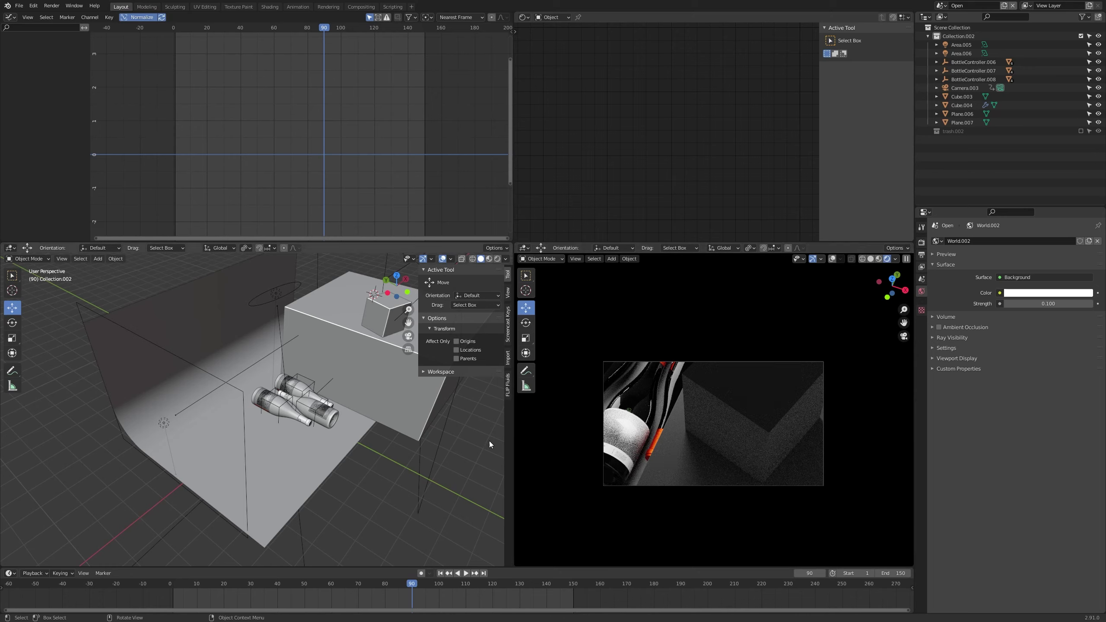
# Step: Select the elliptical area light above the bottles and change its shape to Disk
pyautogui.keyDown('shift'); pyautogui.moveTo(353, 400); pyautogui.dragTo(357, 407, button='middle'); pyautogui.keyUp('shift')
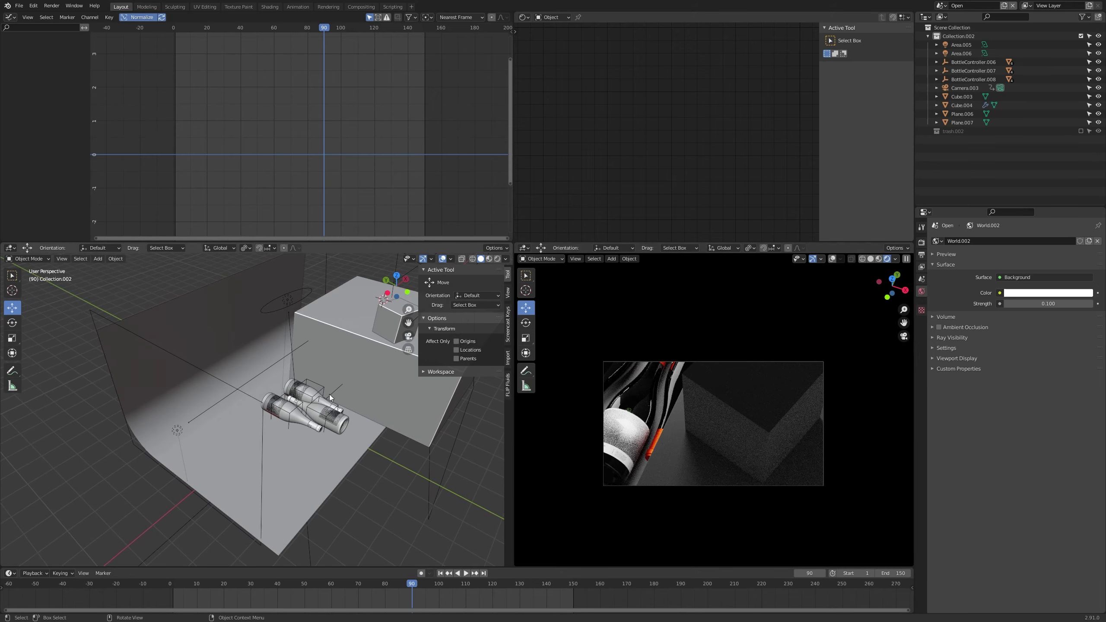
pyautogui.click(290, 299)
pyautogui.scroll(-1, 285, 362)
pyautogui.moveTo(245, 411); pyautogui.dragTo(327, 395, button='middle')
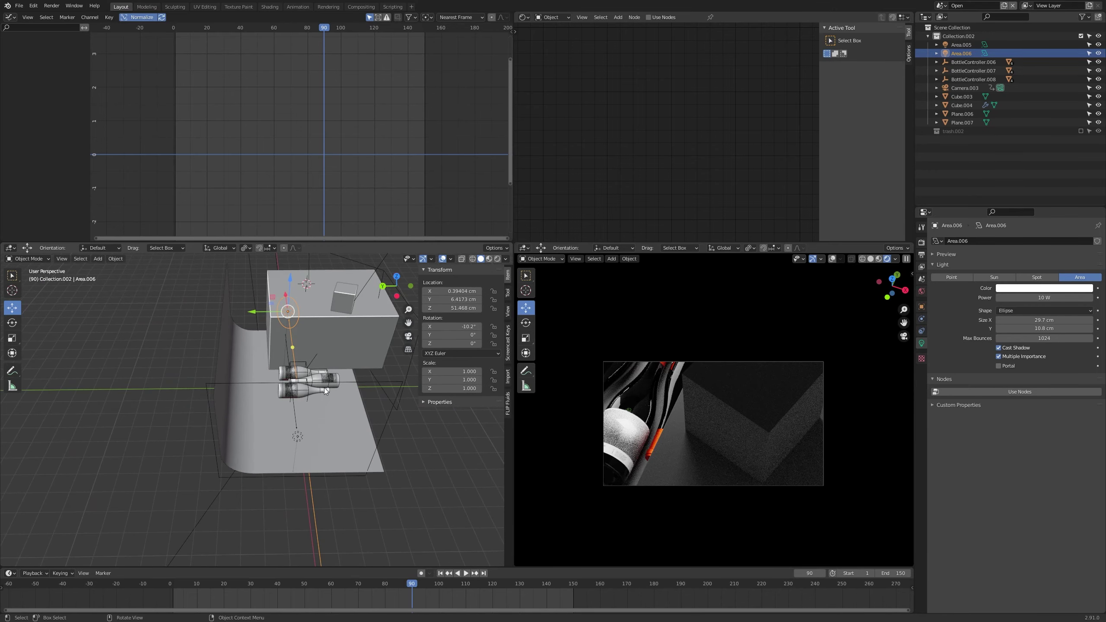
pyautogui.click(1047, 311)
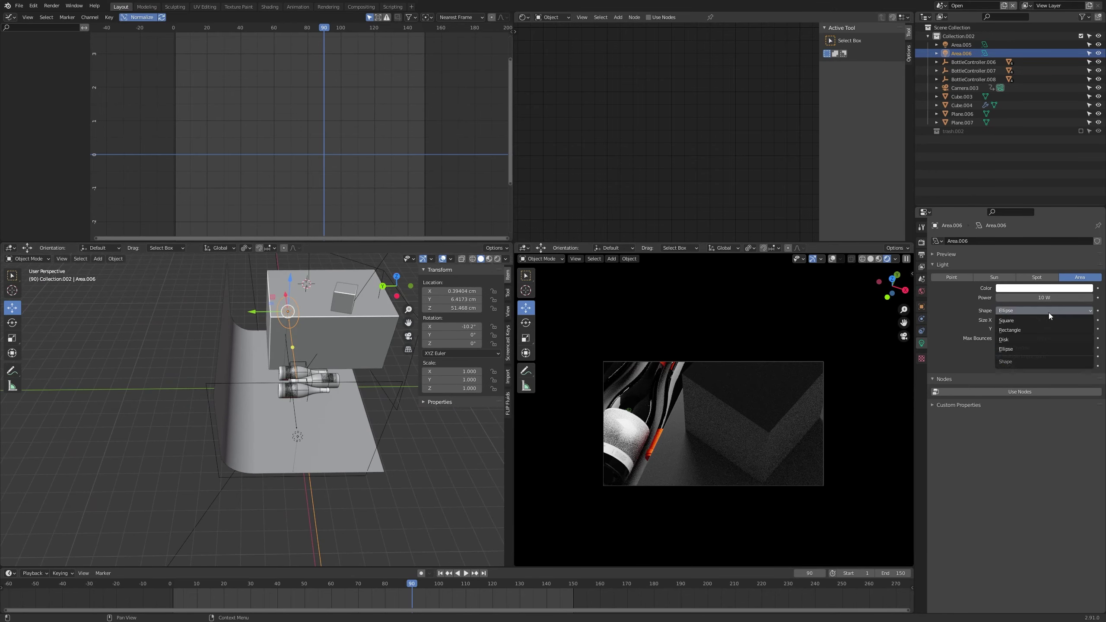
pyautogui.click(1024, 342)
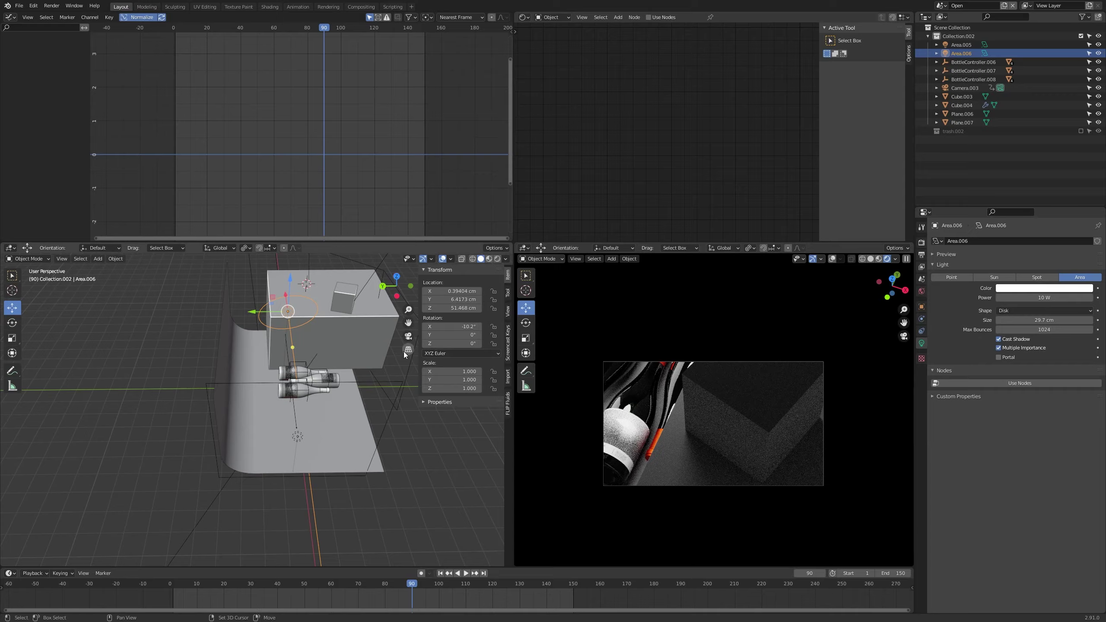
# Step: Move the disk light to about X -33.8, Y -51.5, Z 53.1 cm and rotate it to about 48.3°, -29.8°, -19.5°
pyautogui.moveTo(253, 340)
pyautogui.mouseDown(button='middle')
pyautogui.moveTo(215, 333)
pyautogui.moveTo(274, 328)
pyautogui.moveTo(265, 338)
pyautogui.mouseUp(button='middle')
pyautogui.press('g')
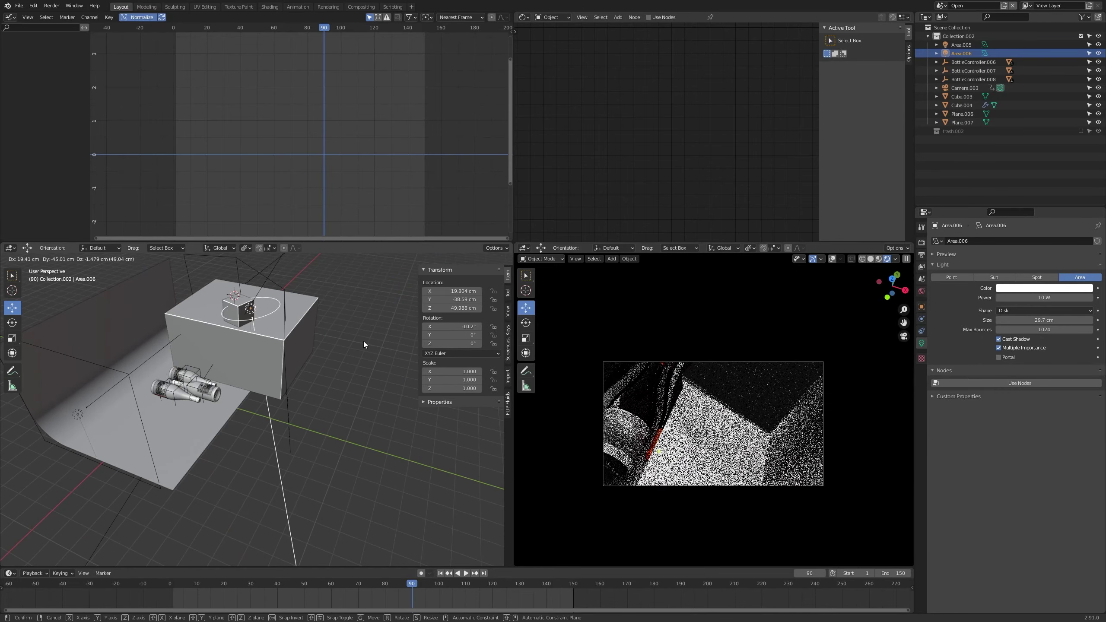
pyautogui.click(364, 342)
pyautogui.moveTo(363, 341); pyautogui.dragTo(337, 330, button='middle')
pyautogui.press('r')
pyautogui.press('r')
pyautogui.click(288, 377)
pyautogui.press('g')
pyautogui.click(269, 318)
pyautogui.press('g')
pyautogui.click(305, 317)
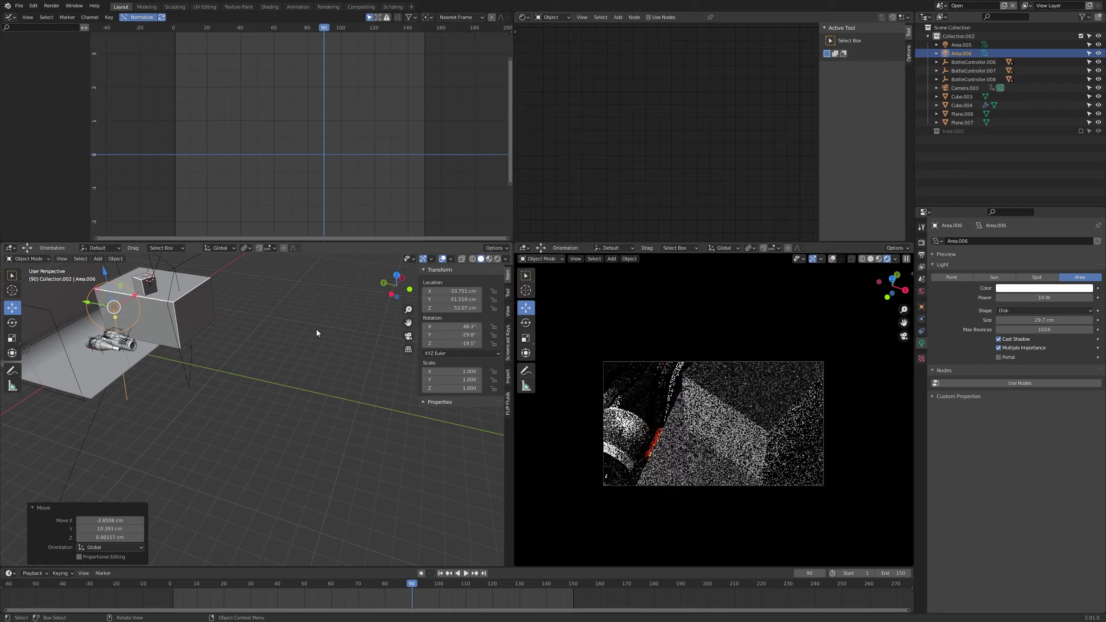
# Step: At frame 151, move the disk light about 24.5 cm along negative Y, and set its size to 69.7 cm and power to 113.8 W
pyautogui.moveTo(488, 586); pyautogui.dragTo(575, 595)
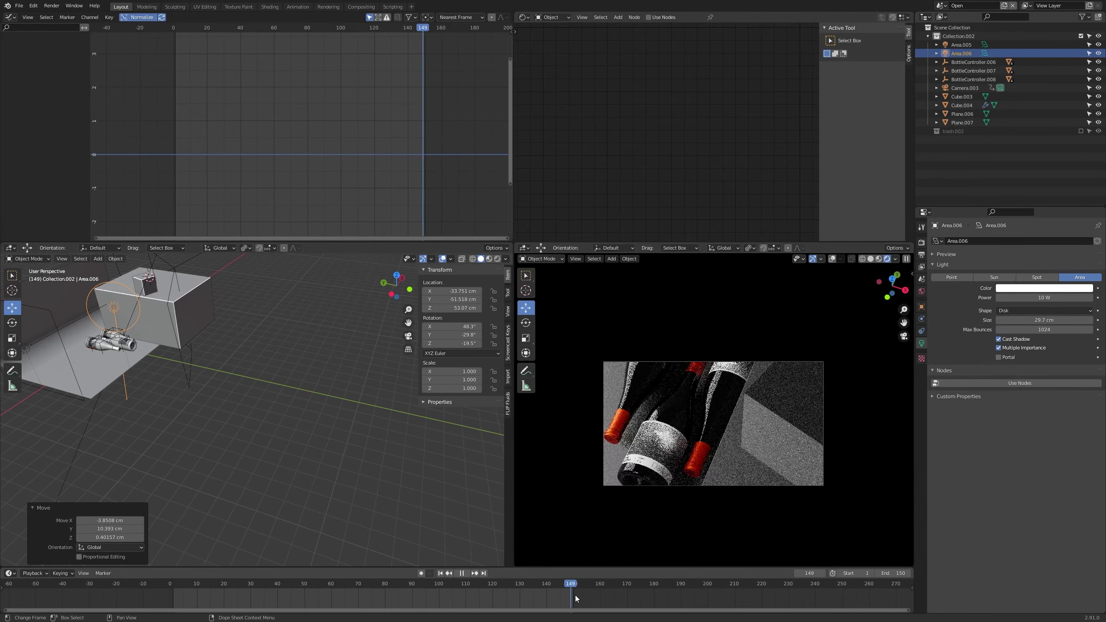
pyautogui.press('g')
pyautogui.click(270, 368)
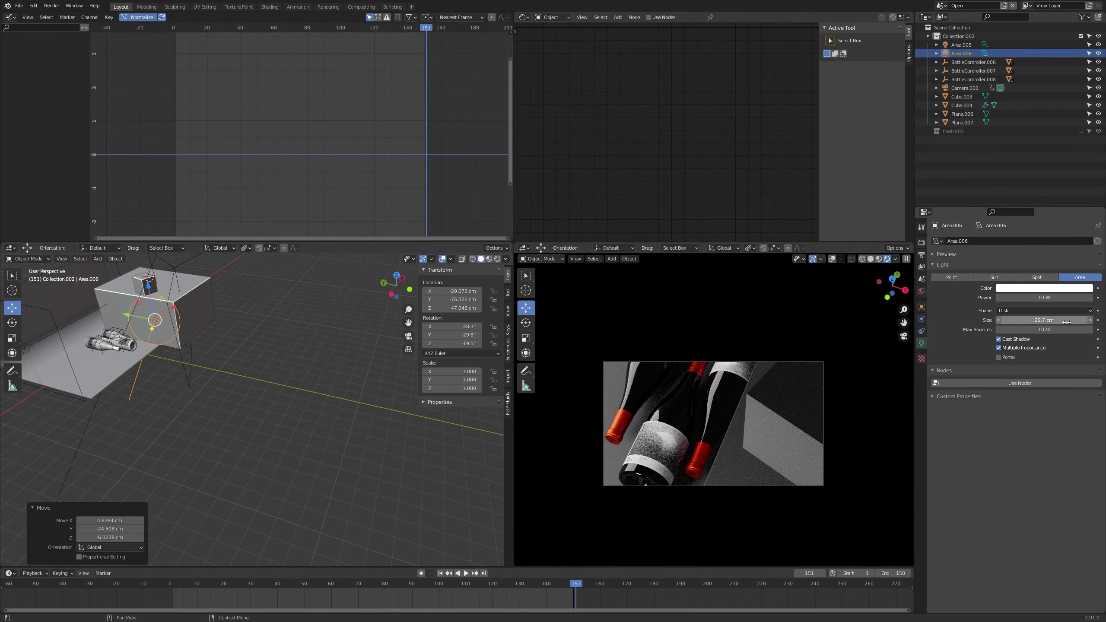
pyautogui.moveTo(1038, 320); pyautogui.dragTo(1075, 297)
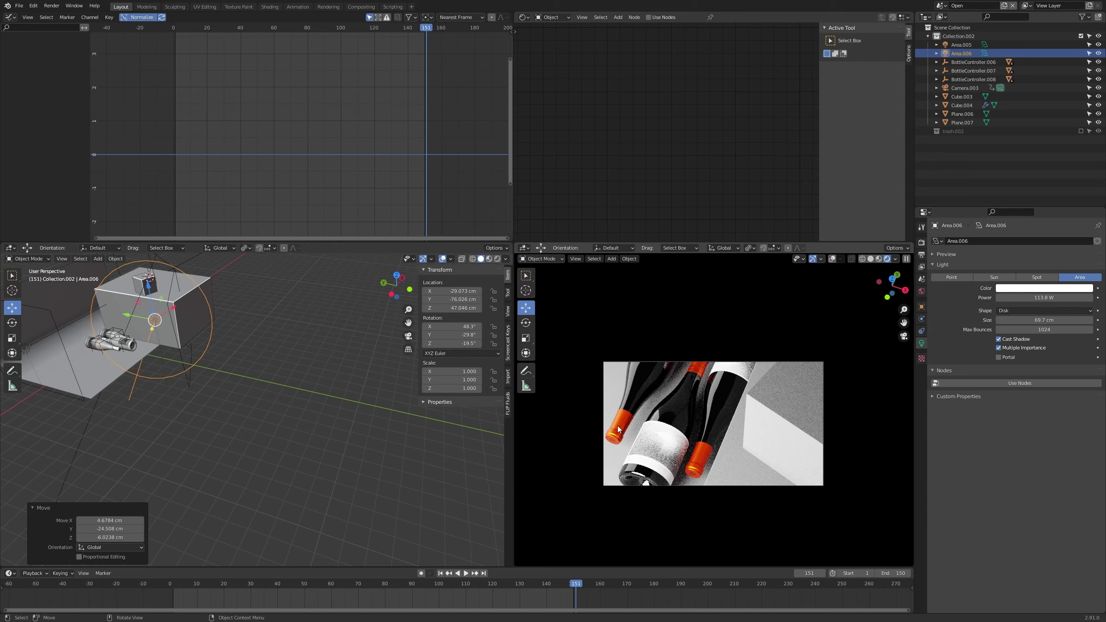
# Step: Add a Bevel modifier to the small box with an amount of 0.2 cm and 4 segments
pyautogui.click(774, 401)
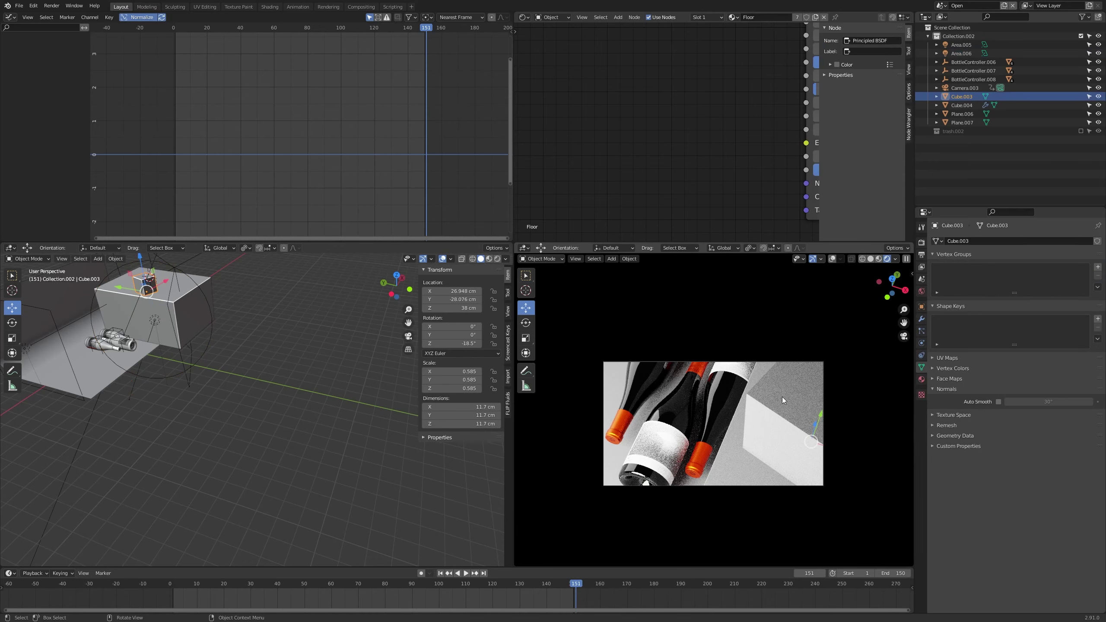
pyautogui.click(921, 319)
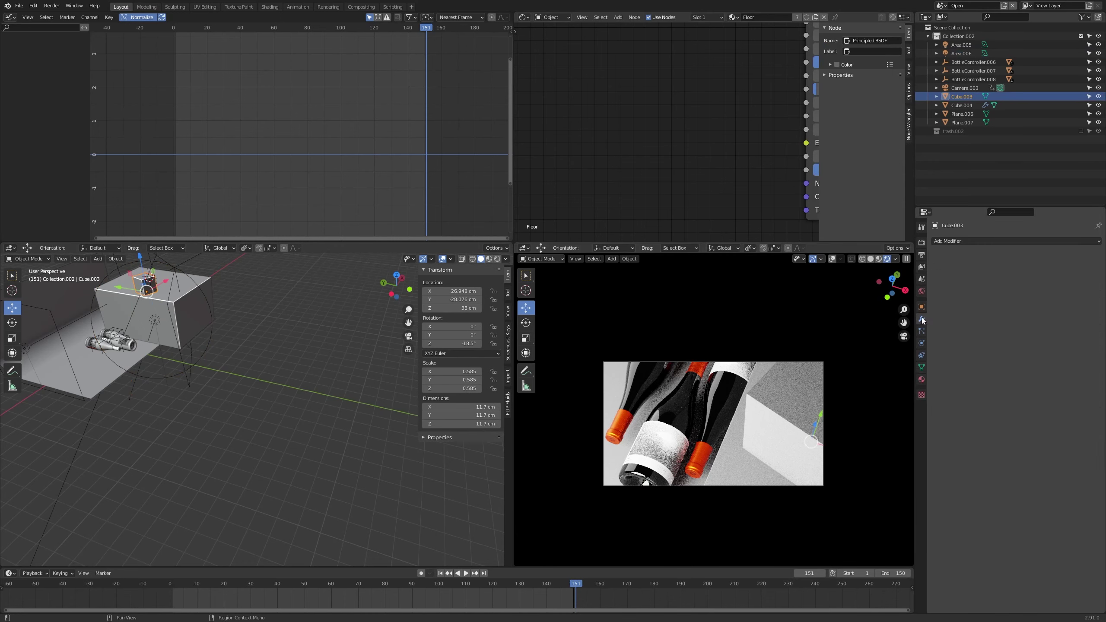
pyautogui.click(986, 242)
pyautogui.click(955, 271)
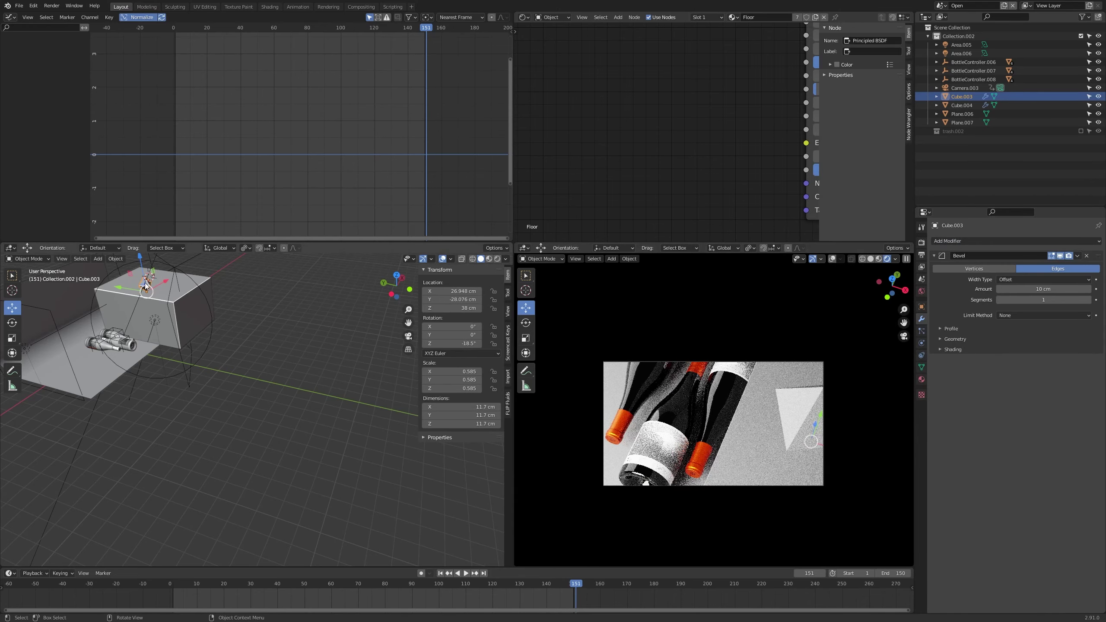
pyautogui.scroll(6, 146, 285)
pyautogui.keyDown('shift'); pyautogui.moveTo(153, 296); pyautogui.dragTo(188, 331, button='middle'); pyautogui.keyUp('shift')
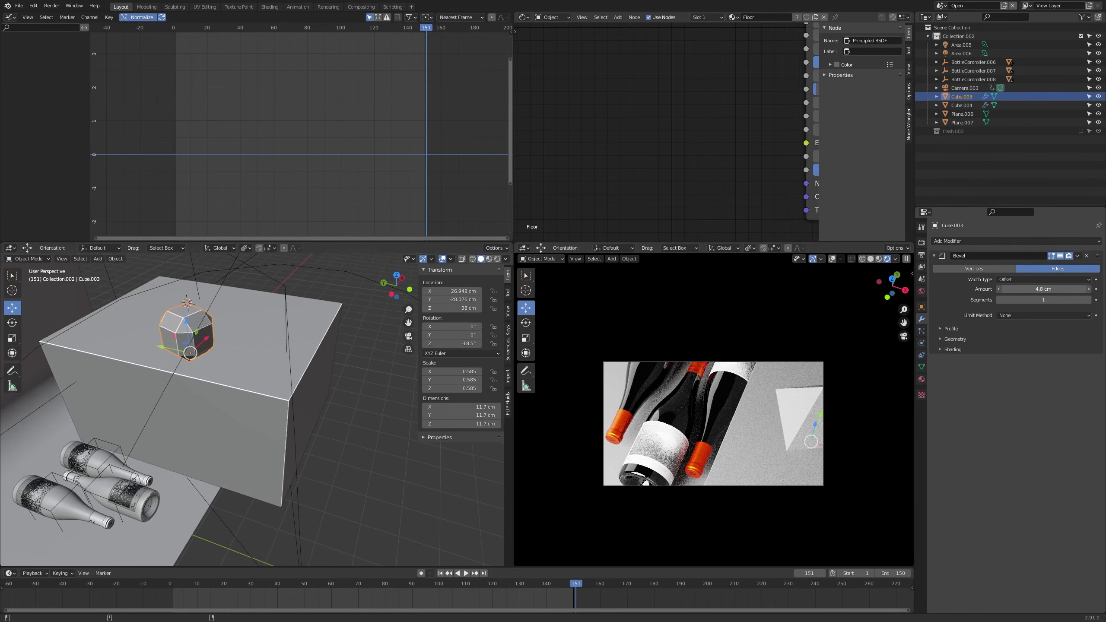
pyautogui.moveTo(1043, 289); pyautogui.dragTo(1010, 289)
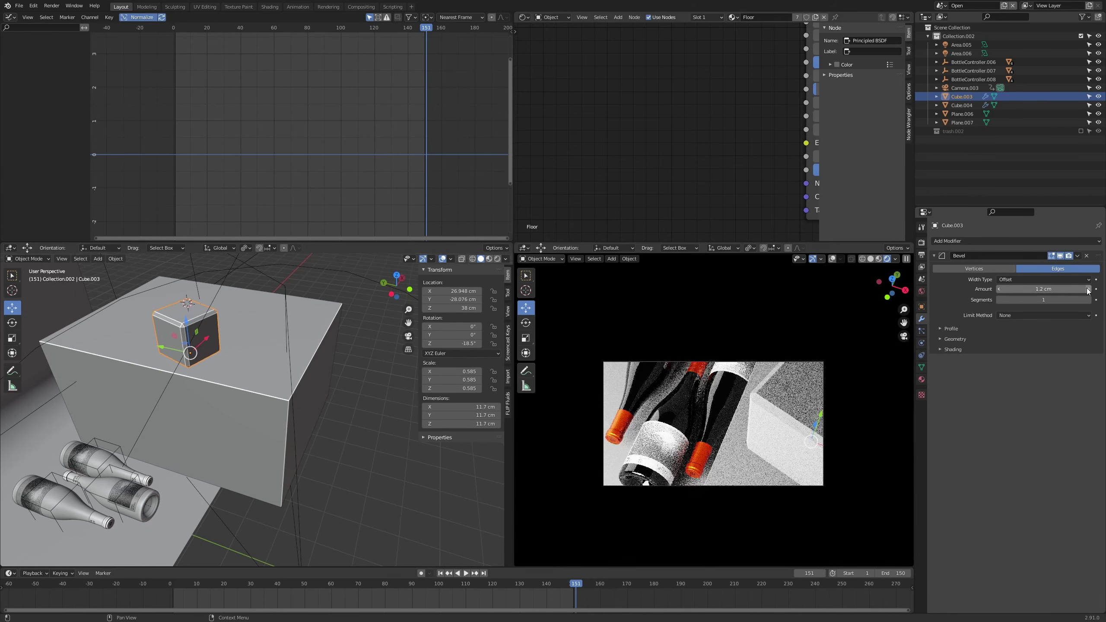
pyautogui.hotkey('ctrl', 'z')
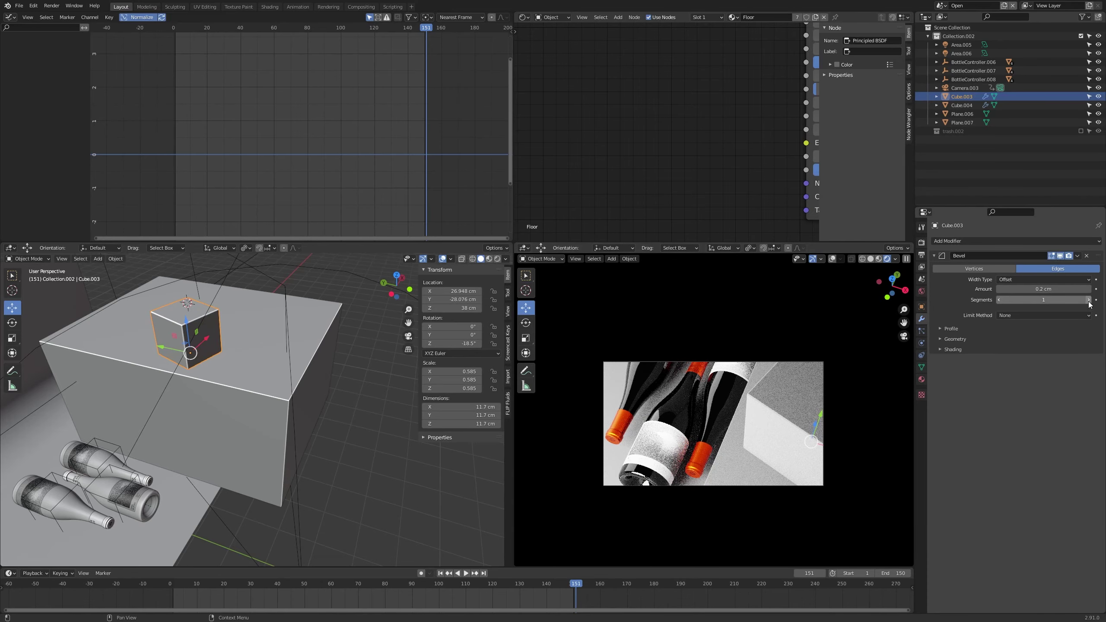
pyautogui.click(1088, 300)
pyautogui.click(1088, 300)
pyautogui.click(1088, 300)
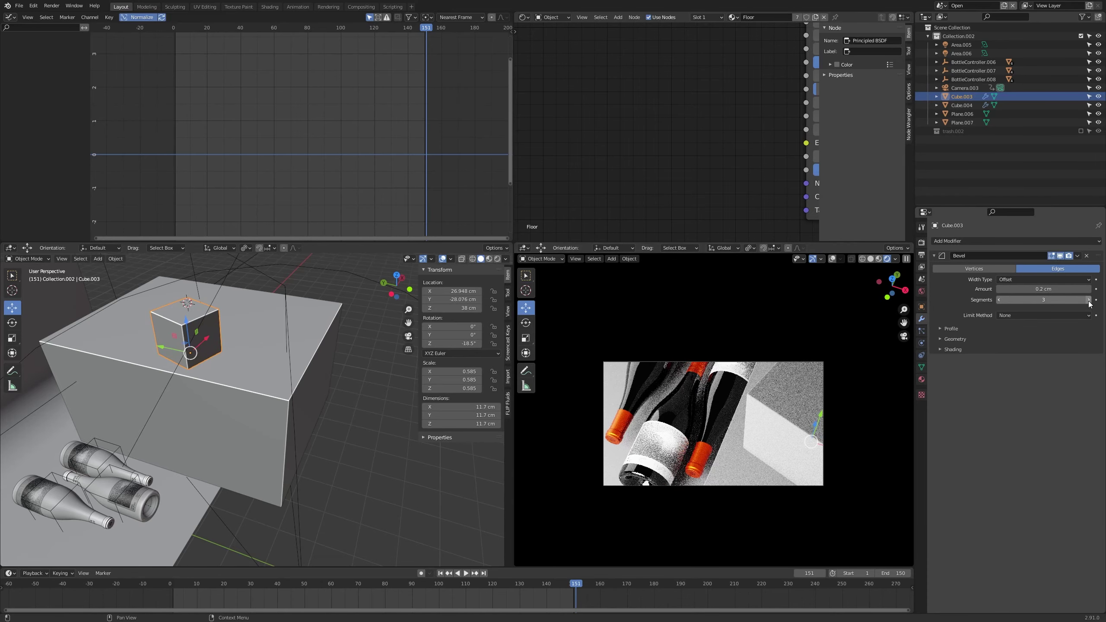
# Step: Check the large box's Bevel settings, and move the disk light about 3.4 cm in X, -1.1 cm in Y and 5.1 cm in Z
pyautogui.click(261, 407)
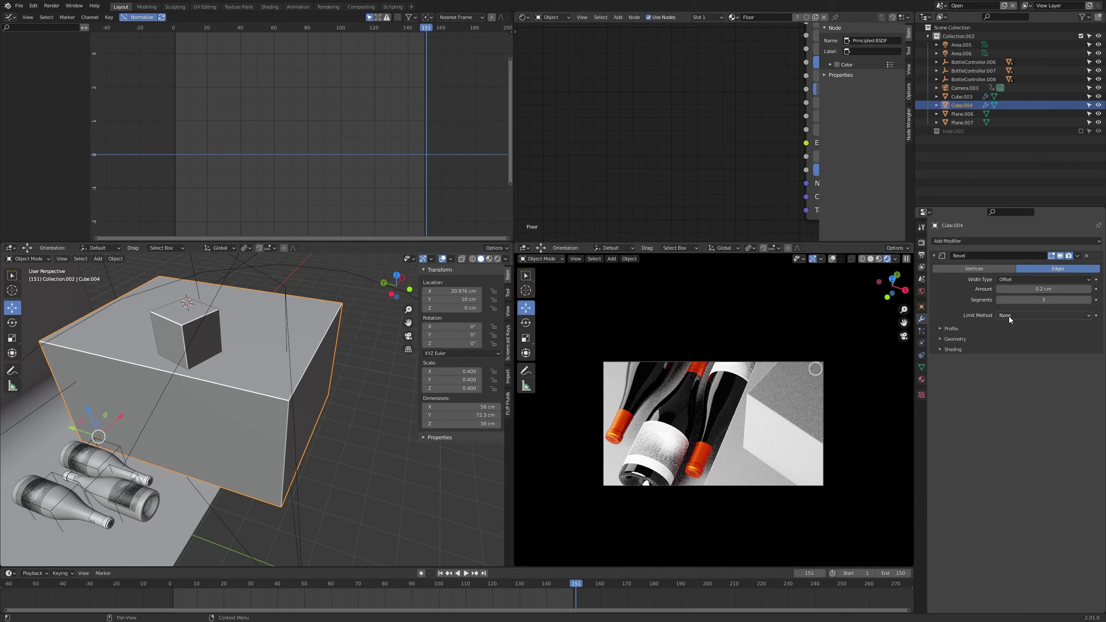
pyautogui.keyDown('shift'); pyautogui.moveTo(220, 364); pyautogui.dragTo(278, 350, button='middle'); pyautogui.keyUp('shift')
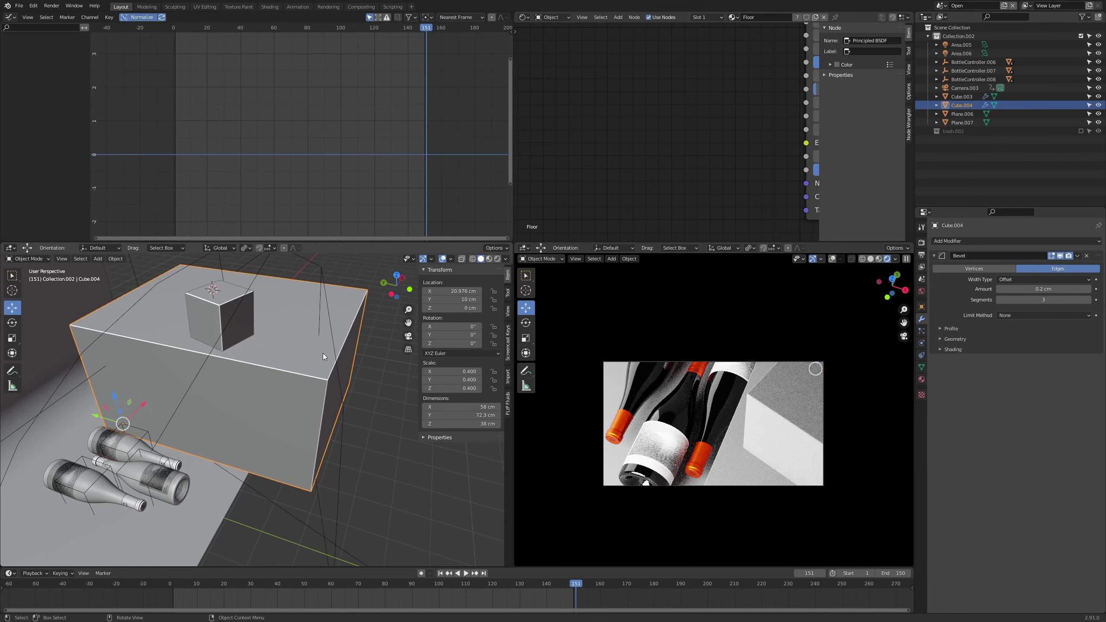
pyautogui.scroll(-5, 224, 440)
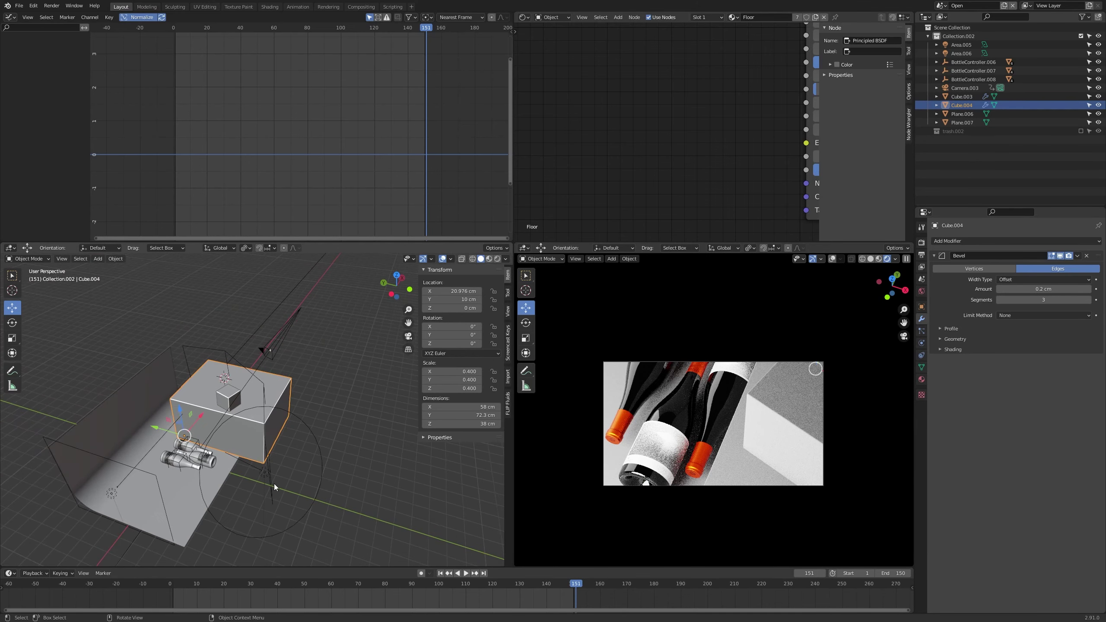
pyautogui.click(264, 472)
pyautogui.press('g')
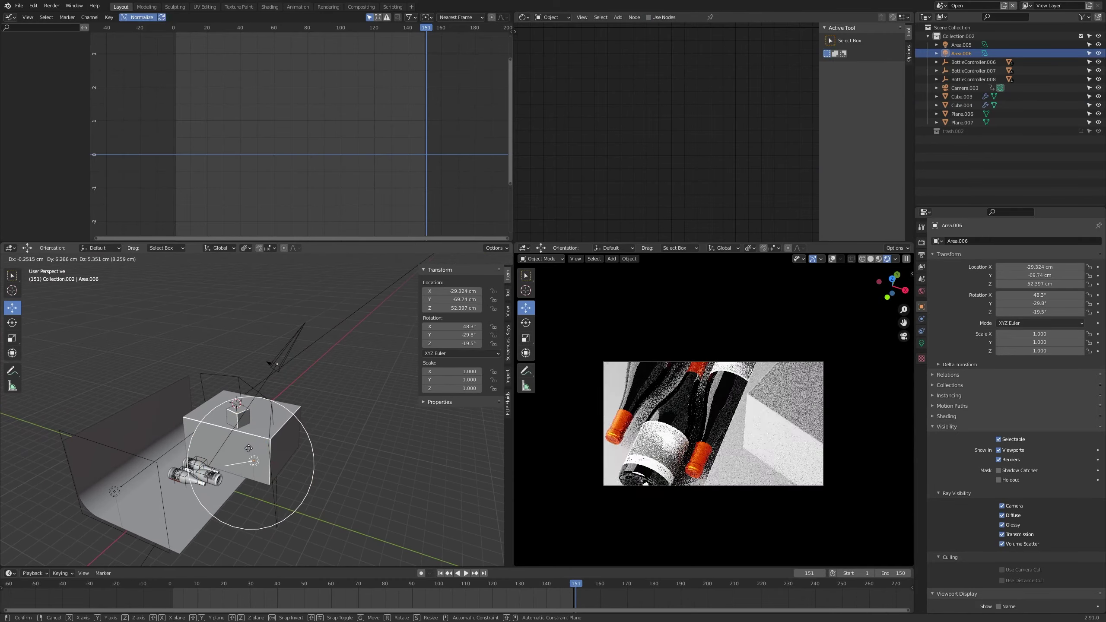
pyautogui.click(267, 448)
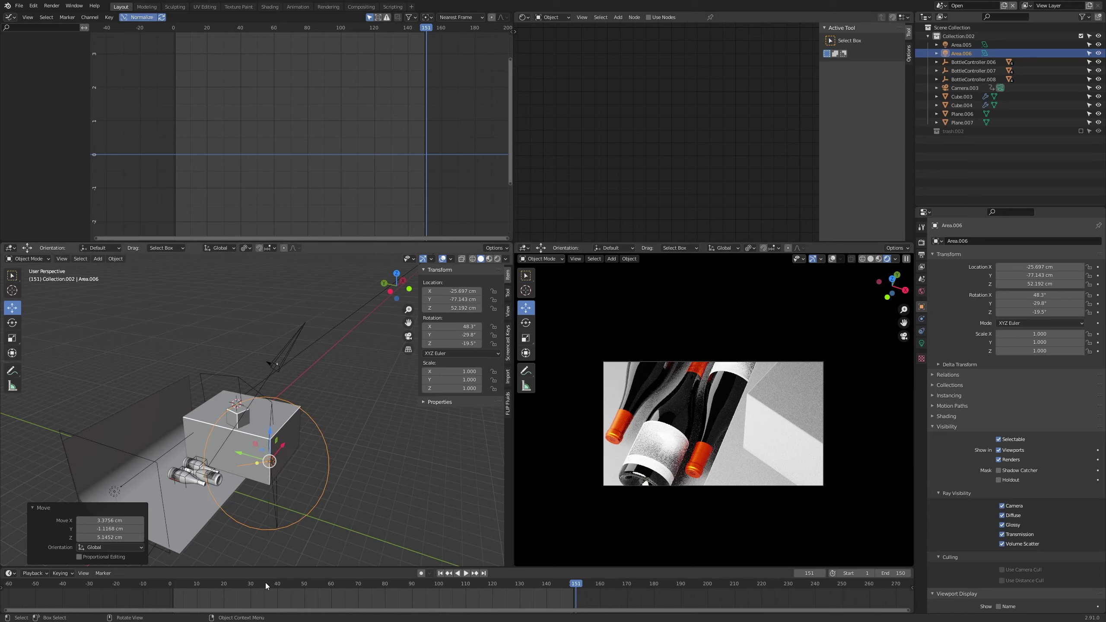
# Step: Clear the rectangular area light's rotation and move it about 32.6 cm in X, -10.4 cm in Y and 11.7 cm in Z
pyautogui.click(113, 491)
pyautogui.moveTo(114, 491); pyautogui.dragTo(163, 475, button='middle')
pyautogui.hotkey('alt', 'r')
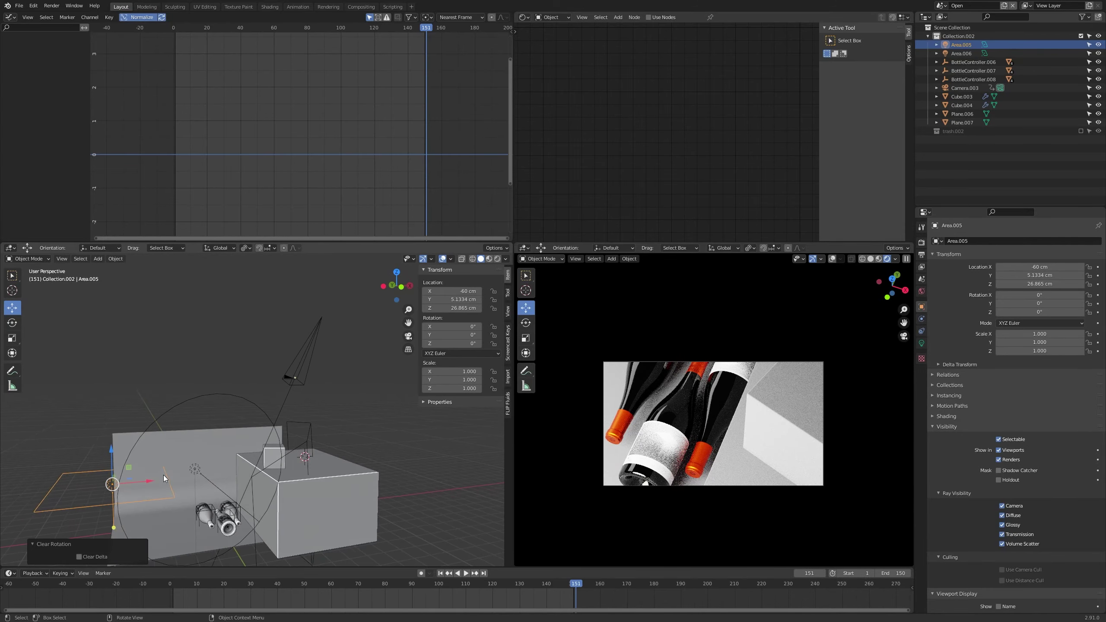
pyautogui.press('g')
pyautogui.click(226, 452)
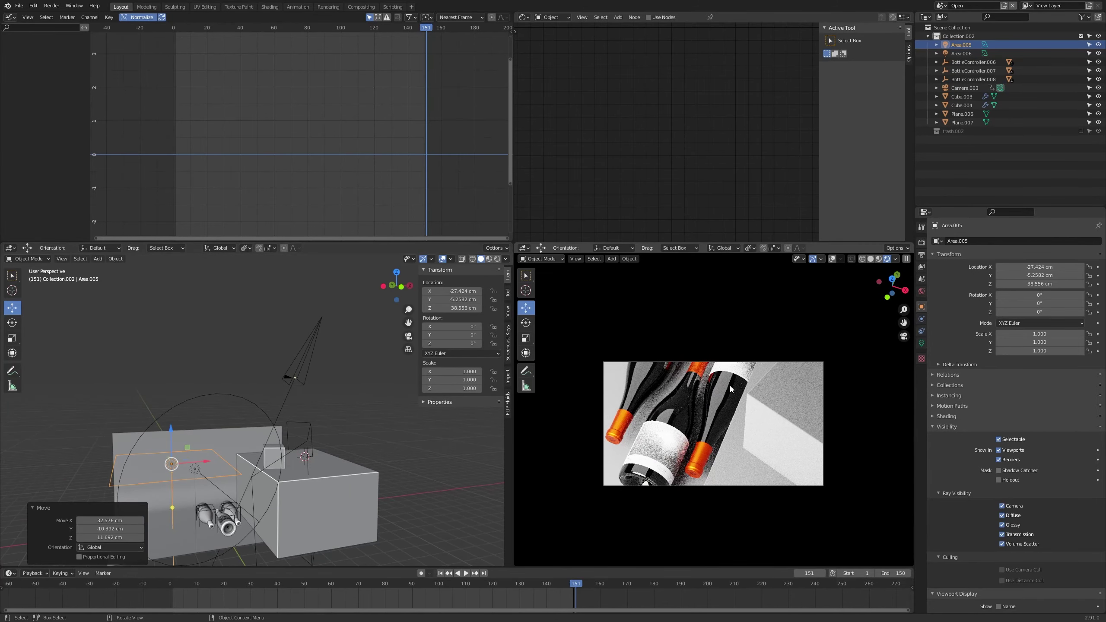
# Step: Shift the rectangular area light about 1.7 cm in X and 13.6 cm in Y, and lower it about 13.1 cm along Z
pyautogui.moveTo(275, 496); pyautogui.dragTo(191, 464, button='middle')
pyautogui.press('g')
pyautogui.click(305, 484)
pyautogui.press('g')
pyautogui.press('z')
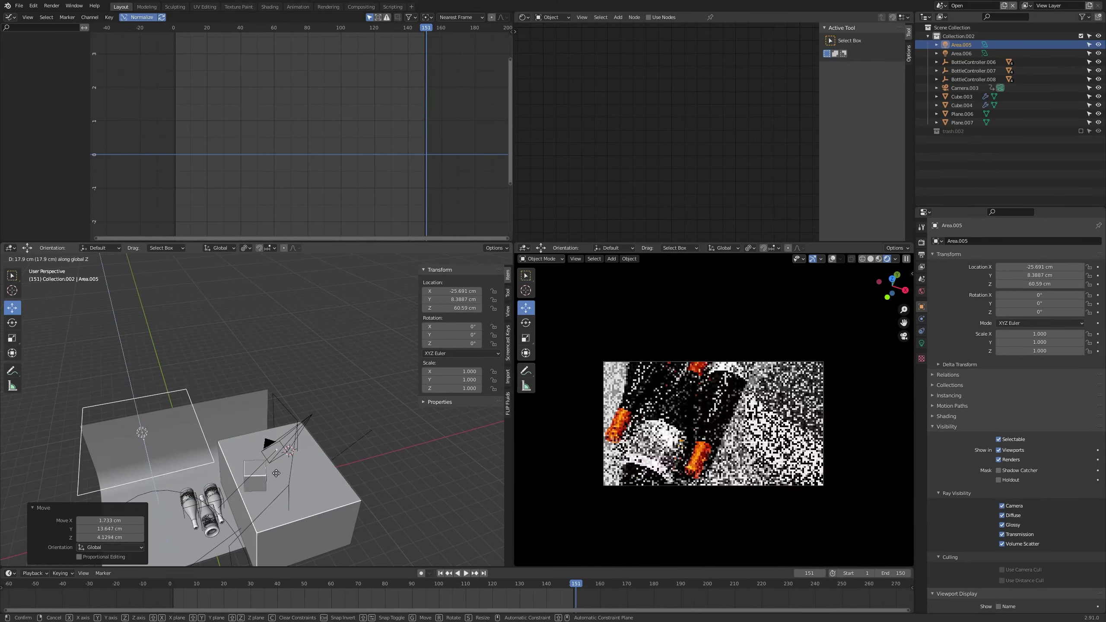
pyautogui.click(281, 509)
# Step: Move the rectangular area light about 11.3 cm along Y and lower it about 1.7 cm along Z
pyautogui.moveTo(280, 509); pyautogui.dragTo(371, 457, button='middle')
pyautogui.press('g')
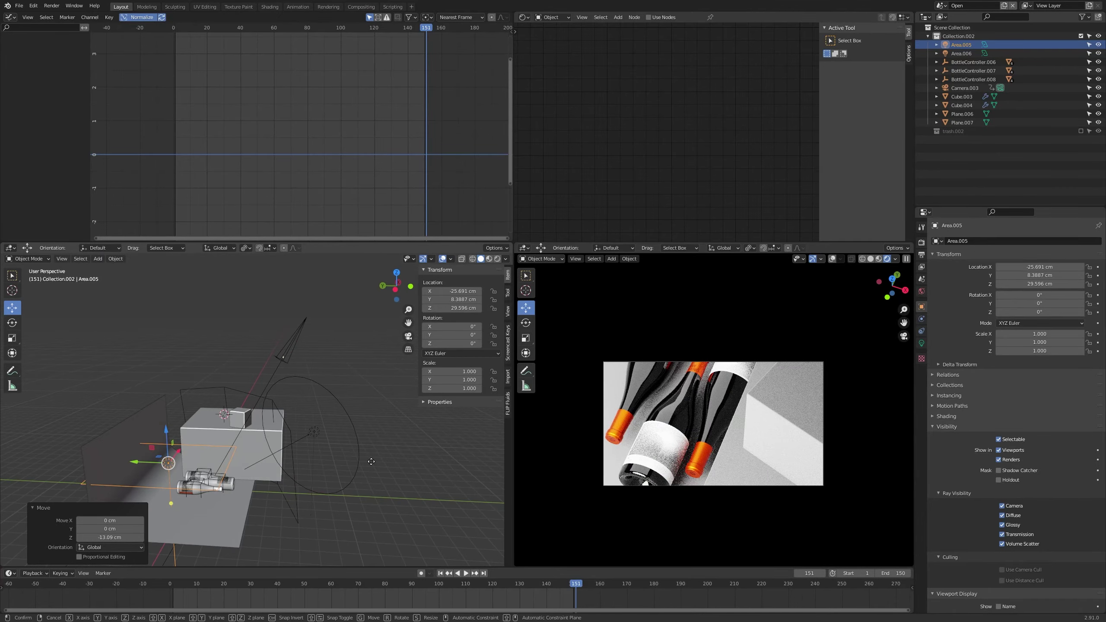
pyautogui.press('y')
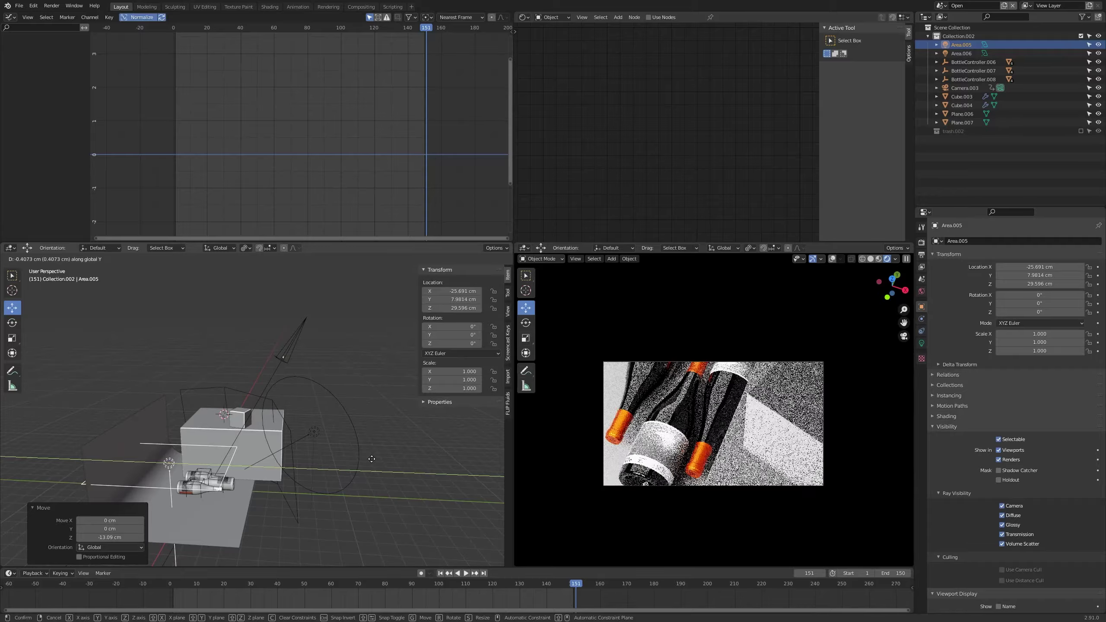
pyautogui.click(352, 460)
pyautogui.moveTo(353, 460); pyautogui.dragTo(292, 423, button='middle')
pyautogui.press('g')
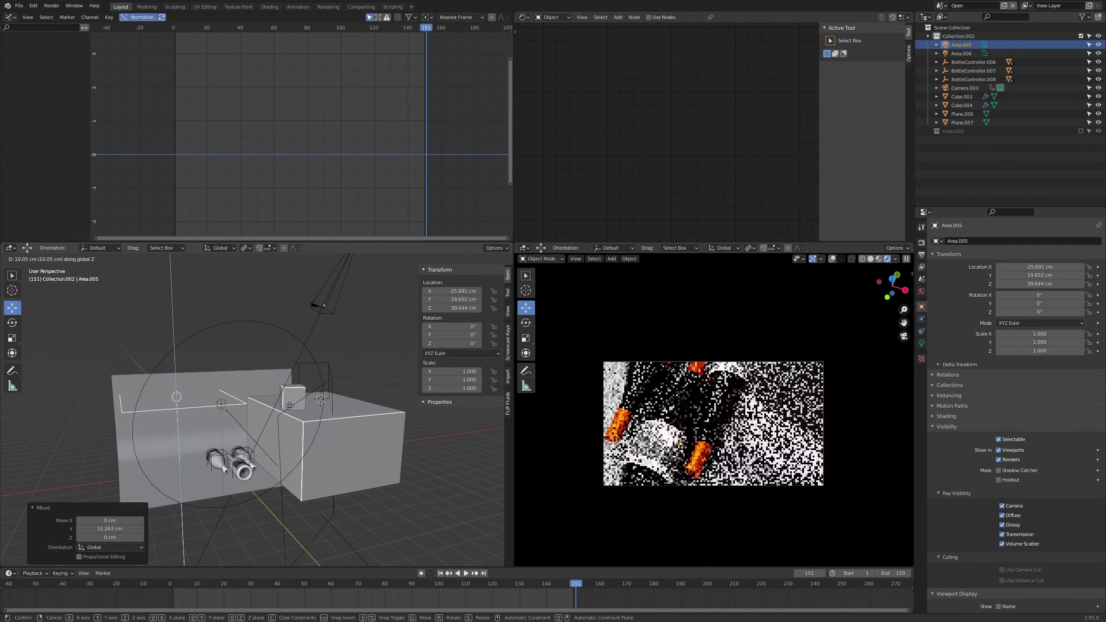
pyautogui.click(288, 426)
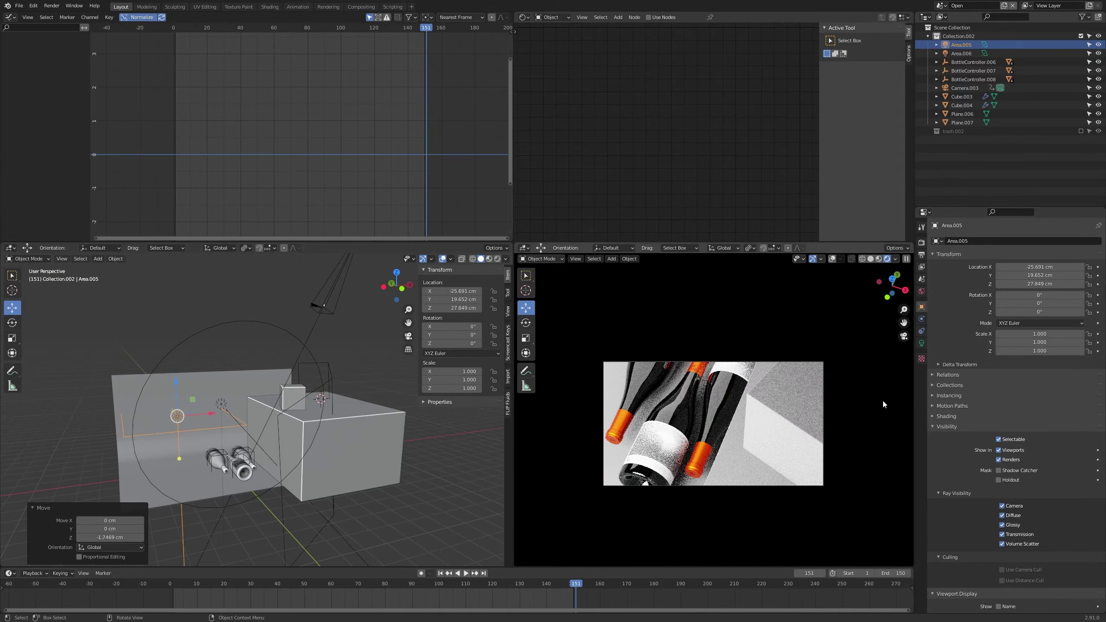
# Step: Adjust the rectangular area light's power and inspect the lighting on the front bottle's label in the rendered camera view
pyautogui.moveTo(1073, 300)
pyautogui.mouseDown()
pyautogui.moveTo(1010, 299)
pyautogui.moveTo(1060, 300)
pyautogui.mouseUp()
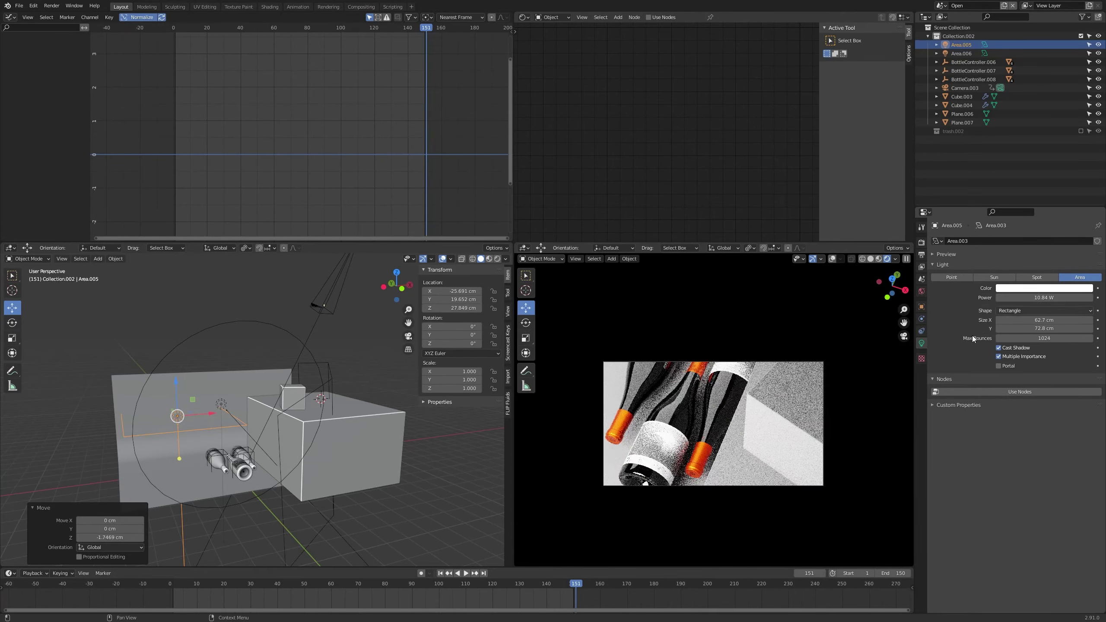
pyautogui.scroll(6, 712, 422)
pyautogui.scroll(-5, 716, 418)
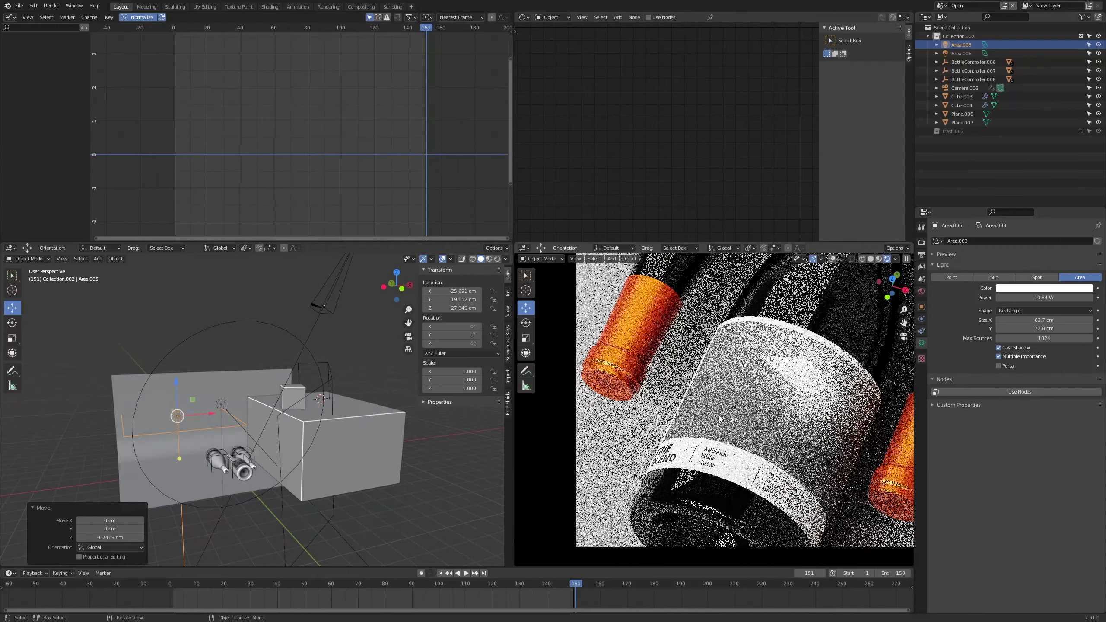
# Step: Lower the Specular value of the front bottle's label material to about 0.018
pyautogui.click(743, 403)
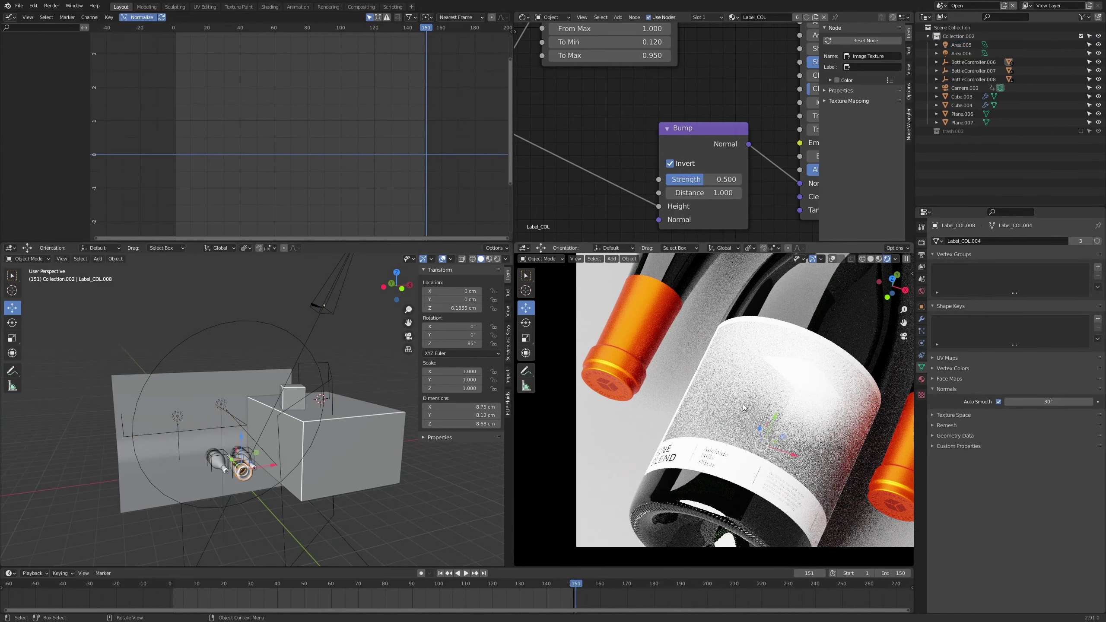
pyautogui.scroll(2, 710, 108)
pyautogui.moveTo(710, 88); pyautogui.dragTo(705, 131, button='middle')
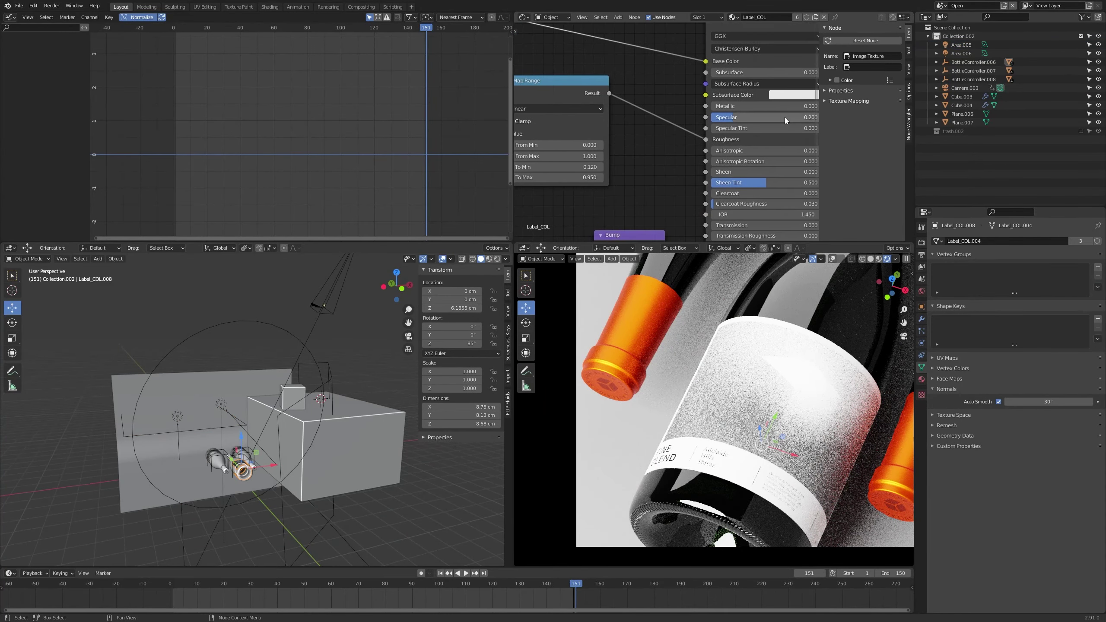
pyautogui.moveTo(786, 120); pyautogui.dragTo(758, 117)
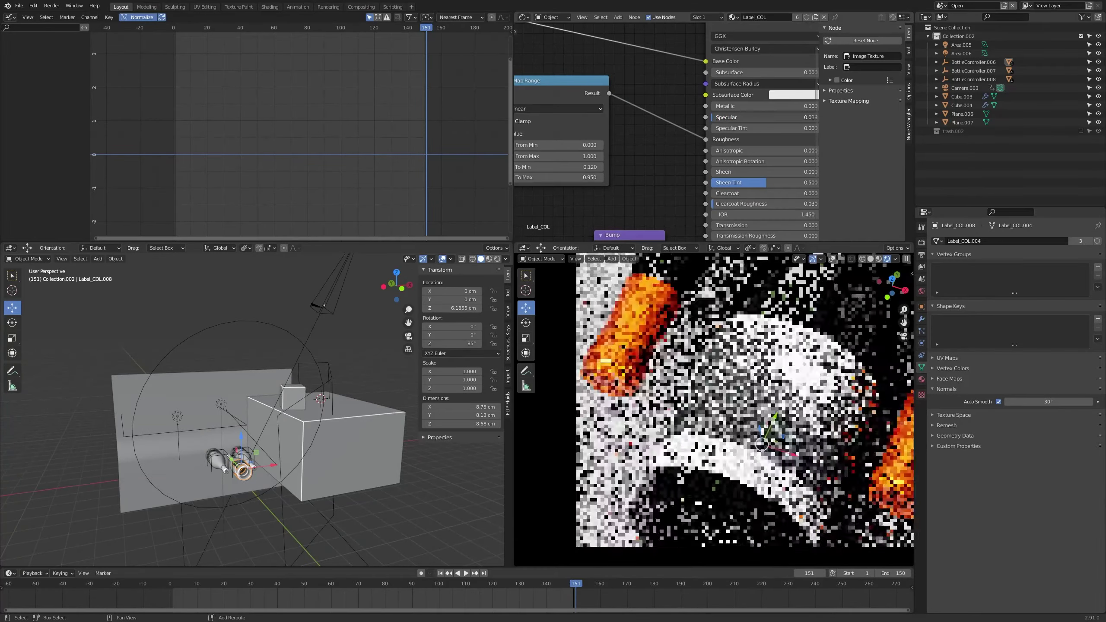
pyautogui.moveTo(630, 100); pyautogui.dragTo(665, 168, button='middle')
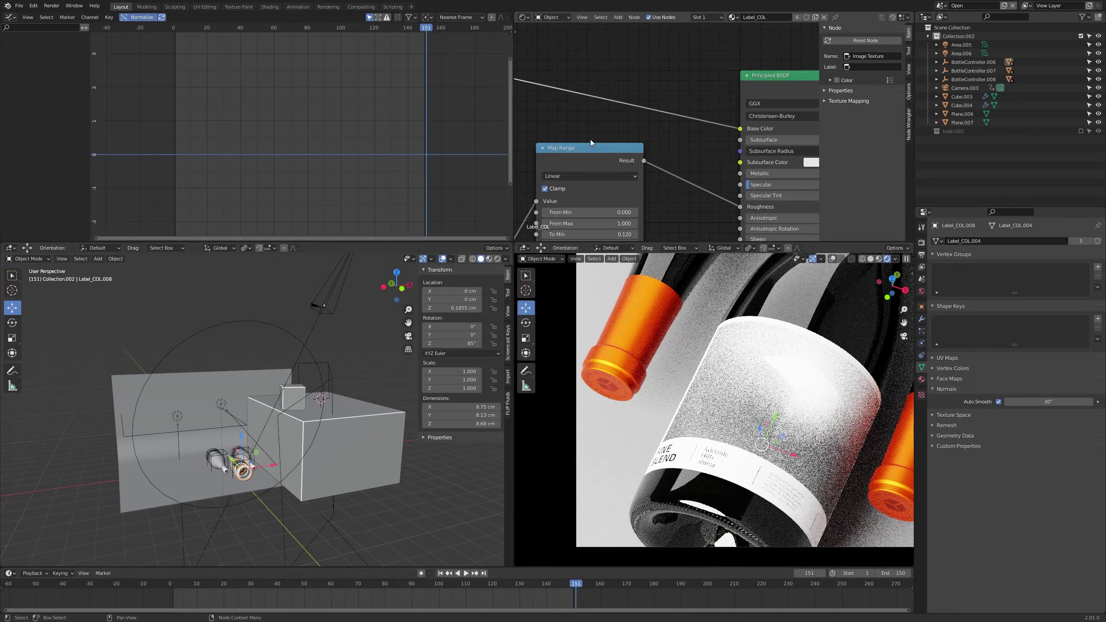
pyautogui.hotkey('shift', 'a')
pyautogui.moveTo(551, 183)
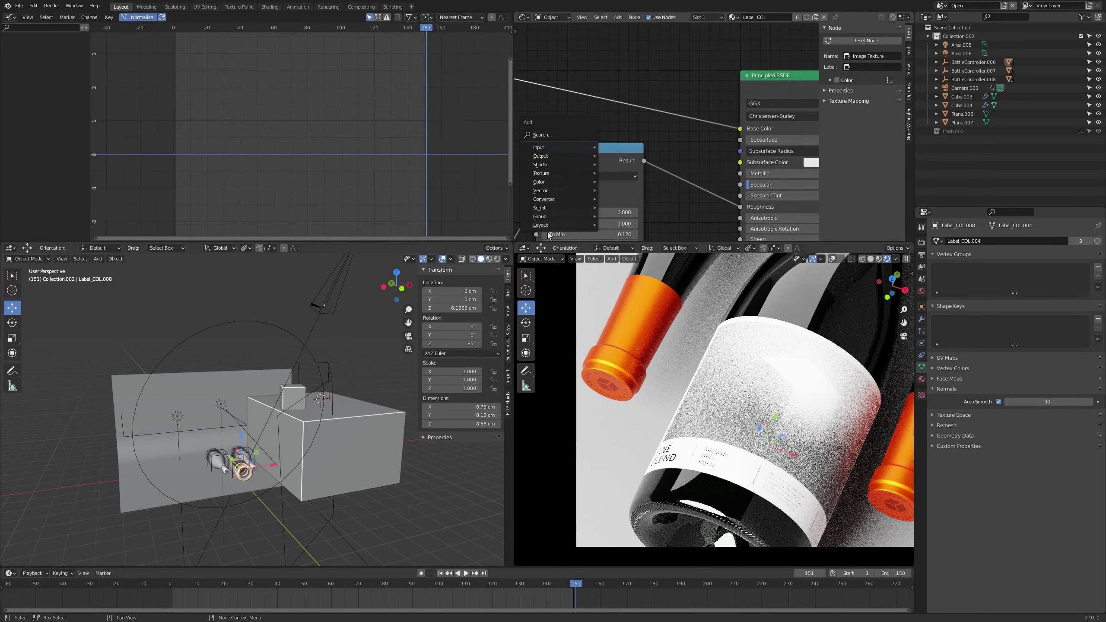
# Step: Set the rectangular area light's Size X to 69.7 cm and check the bottles in the rendered view
pyautogui.moveTo(331, 426); pyautogui.dragTo(134, 418, button='middle')
pyautogui.click(156, 420)
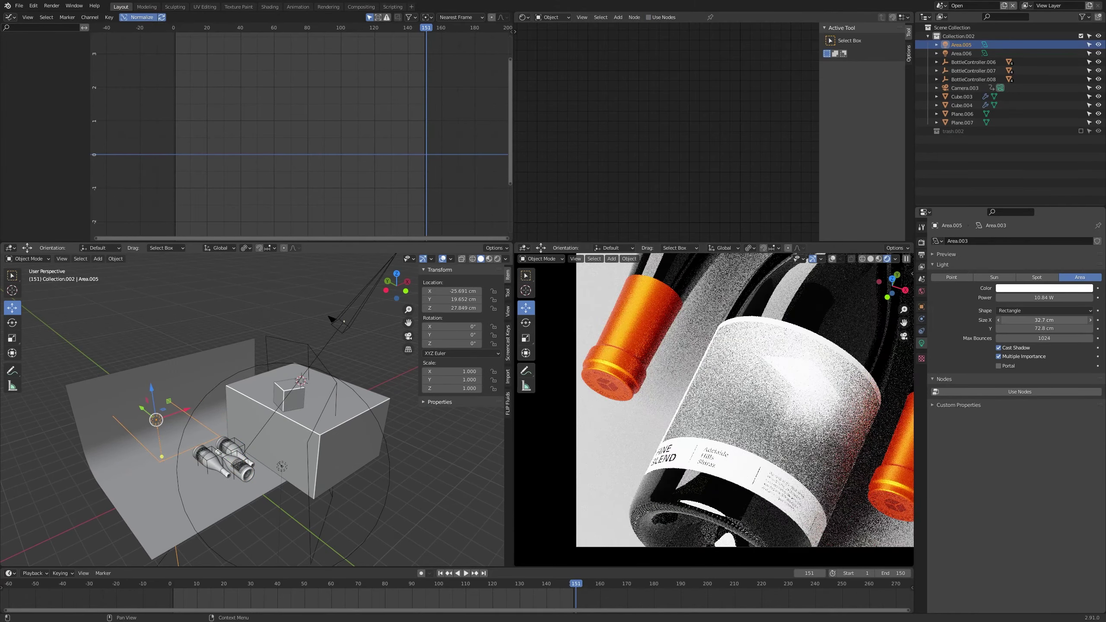
pyautogui.moveTo(1044, 319); pyautogui.dragTo(1082, 319)
pyautogui.scroll(-3, 823, 387)
pyautogui.keyDown('shift'); pyautogui.moveTo(875, 357); pyautogui.dragTo(805, 417, button='middle'); pyautogui.keyUp('shift')
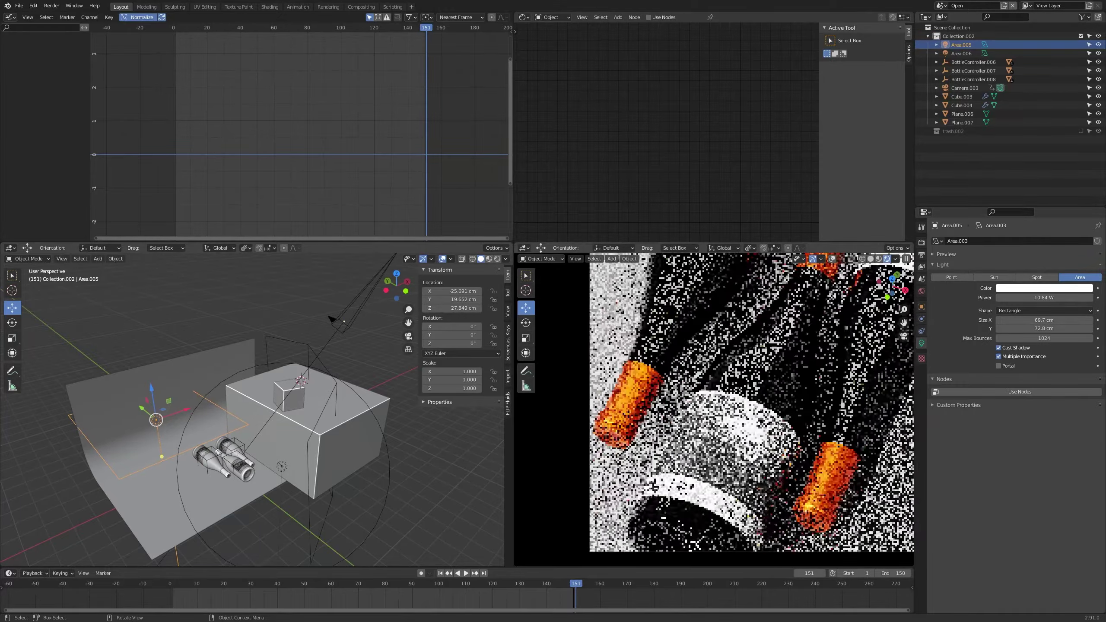
pyautogui.scroll(-3, 805, 417)
pyautogui.scroll(2, 788, 432)
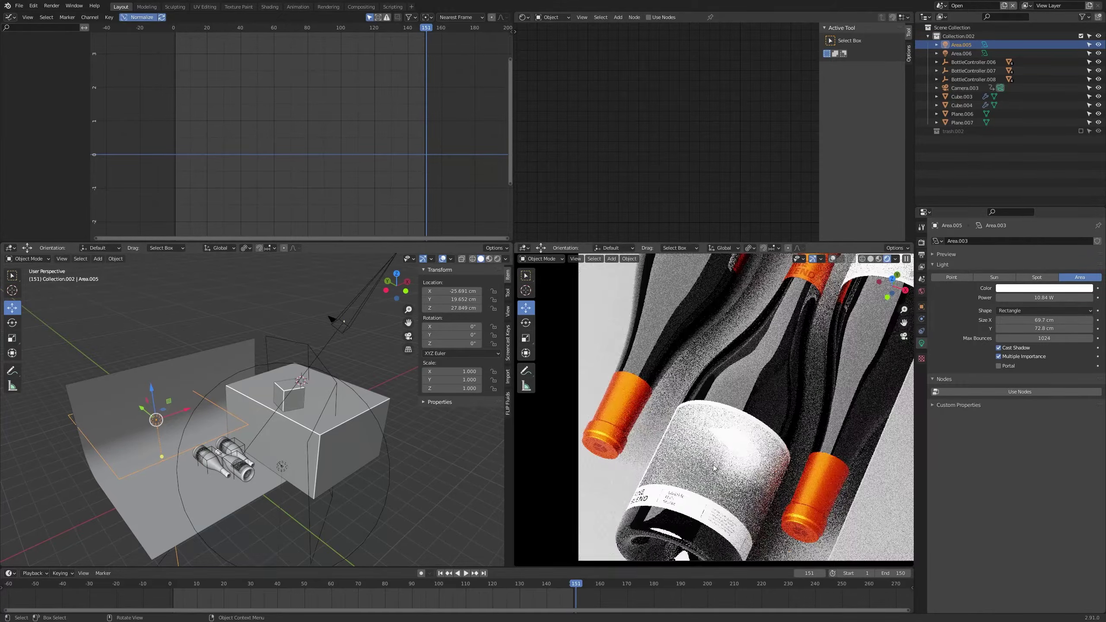
# Step: Try a Bright/Contrast node between the label texture and Base Color, adjusting its contrast
pyautogui.click(714, 469)
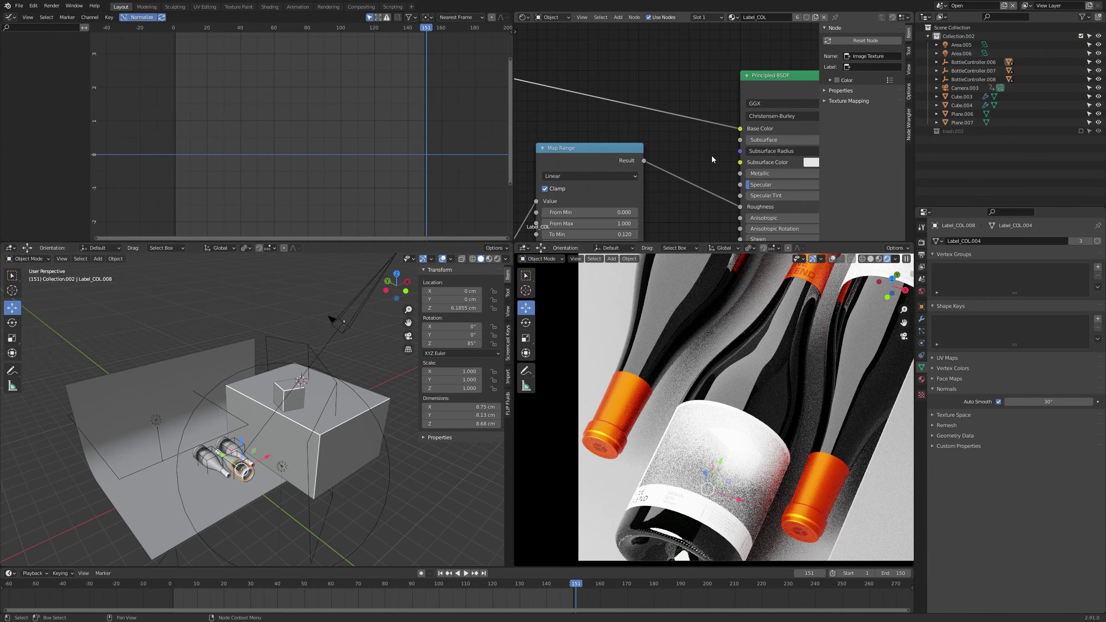
pyautogui.hotkey('shift', 'a')
pyautogui.moveTo(688, 202)
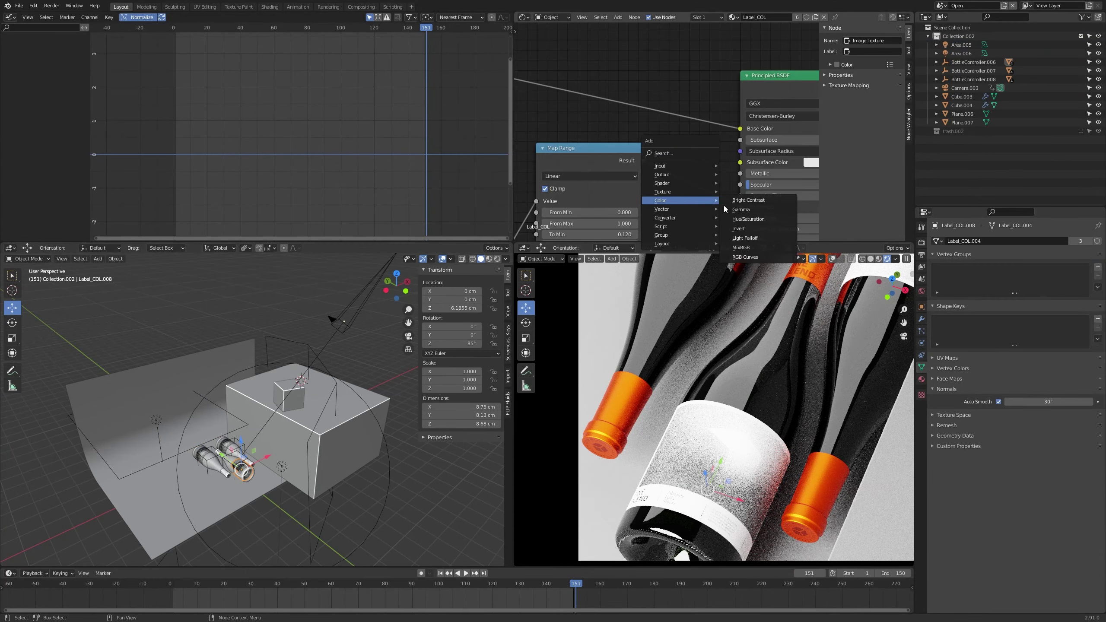
pyautogui.click(763, 204)
pyautogui.click(545, 33)
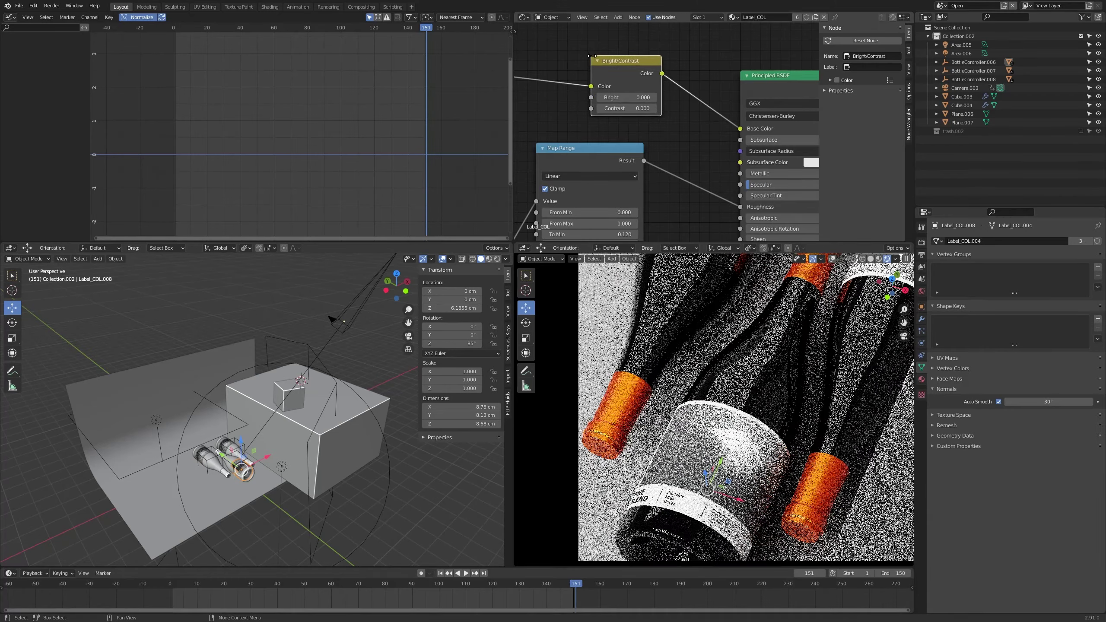
pyautogui.moveTo(626, 108); pyautogui.dragTo(647, 108)
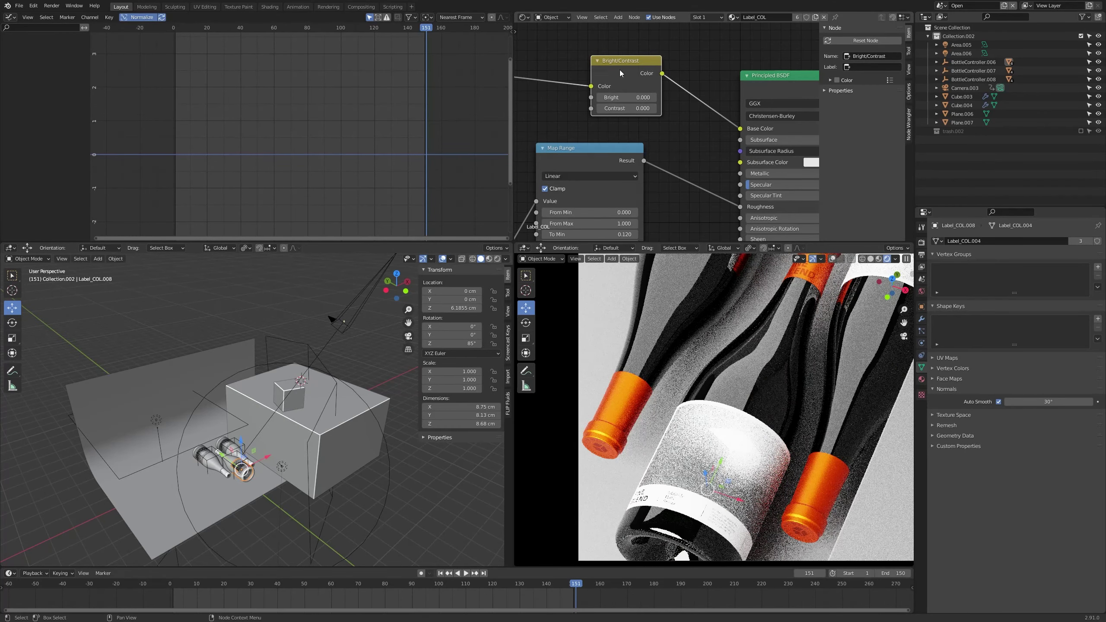
# Step: Delete the Bright/Contrast node while keeping the label texture linked to Base Color
pyautogui.hotkey('ctrl', 'x')
pyautogui.moveTo(643, 104); pyautogui.dragTo(699, 98, button='middle')
pyautogui.scroll(-4, 742, 398)
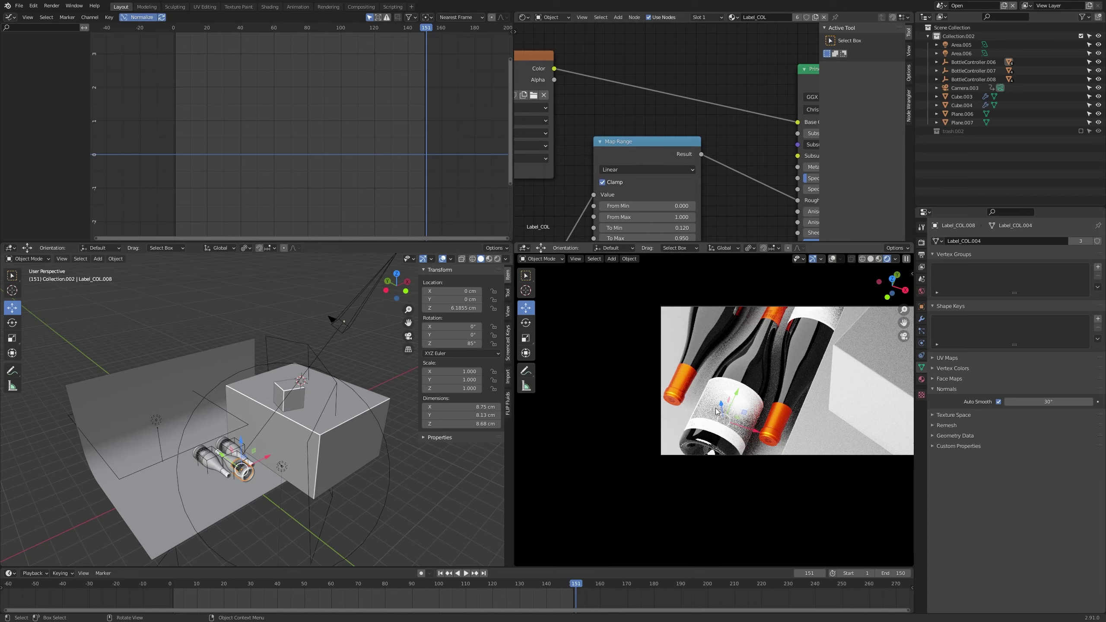
# Step: Move the front bottle's controller empty about -0.56 cm along X
pyautogui.scroll(5, 268, 467)
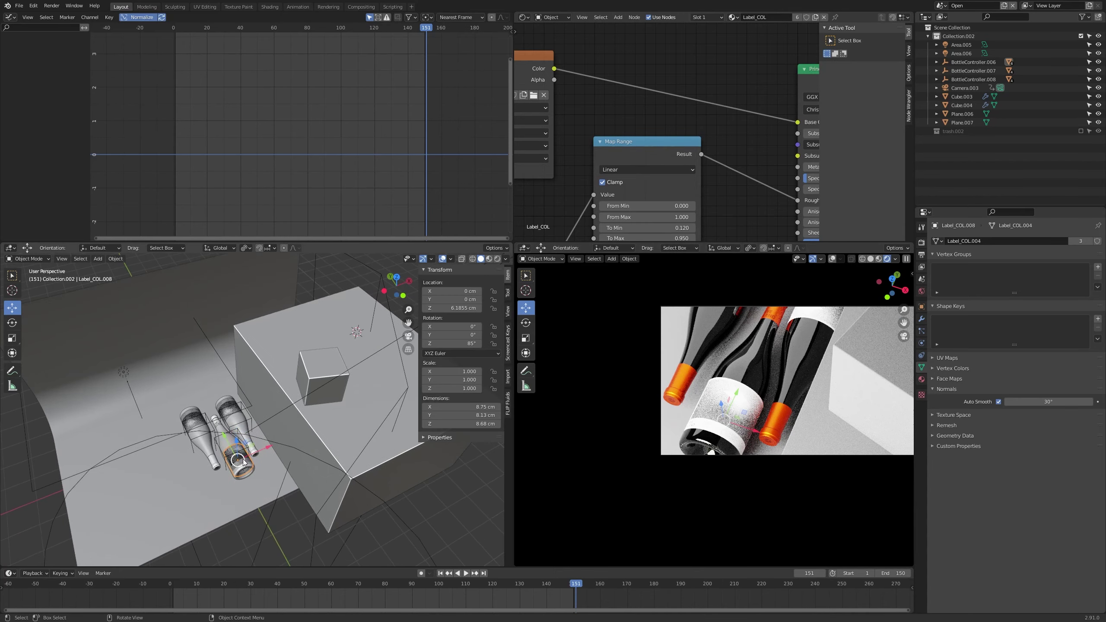
pyautogui.click(251, 435)
pyautogui.press('g')
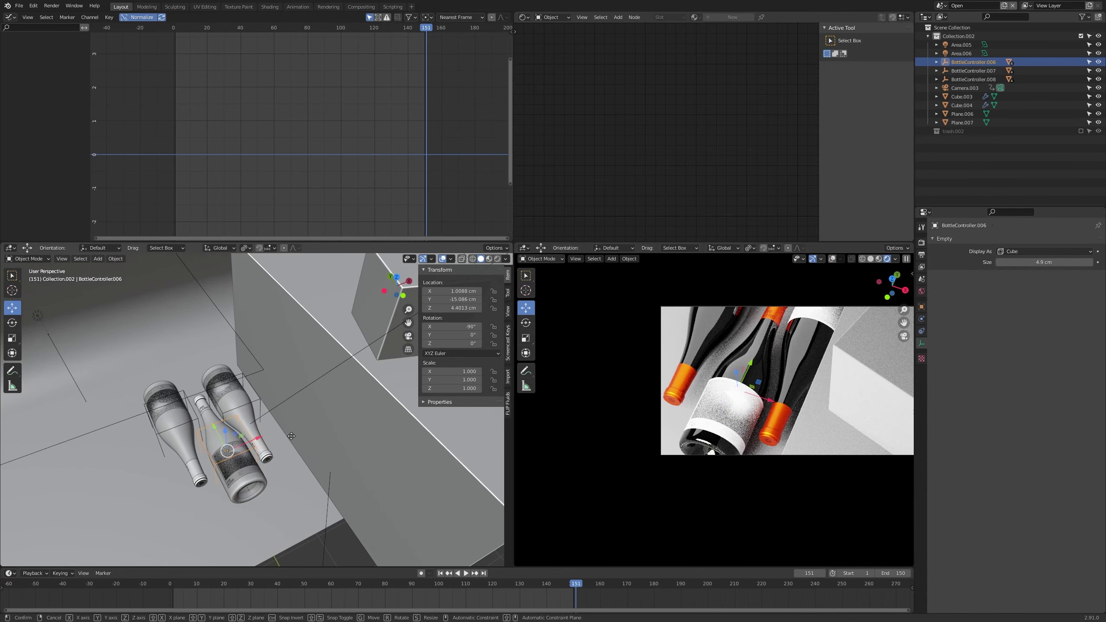
pyautogui.press('x')
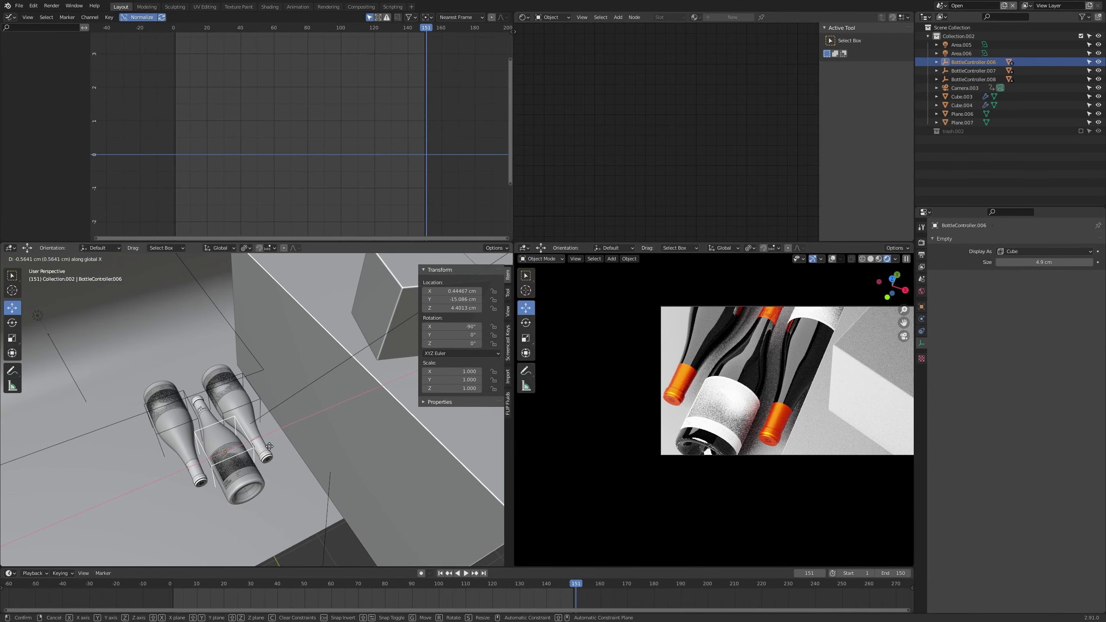
pyautogui.click(270, 446)
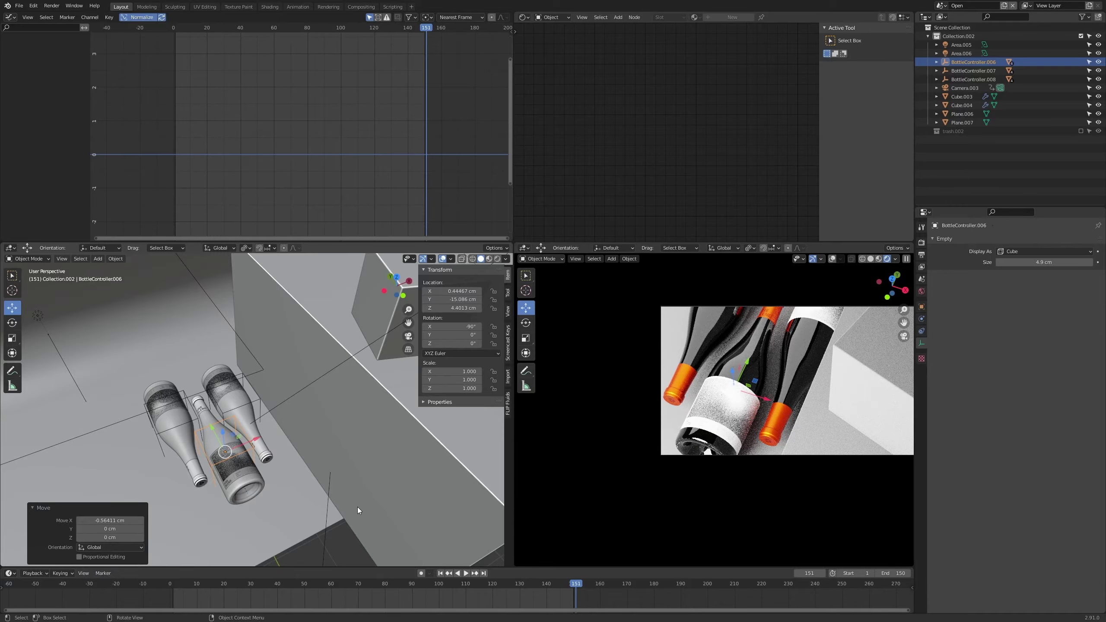
# Step: Go to frame 0 and raise the Plane.007 reflector about 33.8 cm along Z
pyautogui.moveTo(184, 587); pyautogui.dragTo(149, 598)
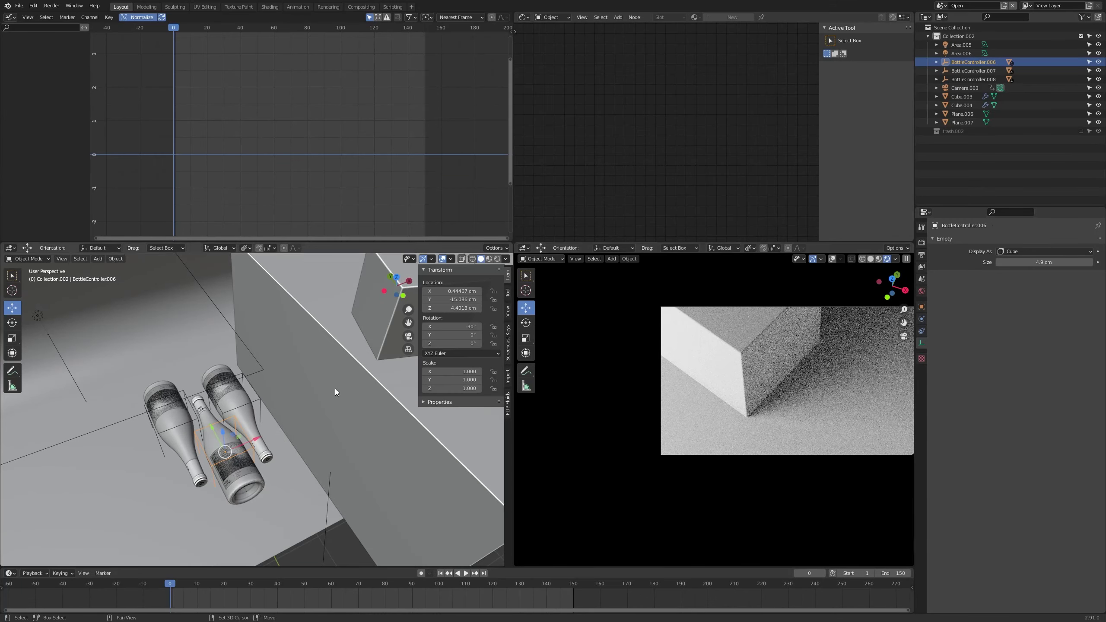
pyautogui.moveTo(335, 390); pyautogui.dragTo(459, 411, button='middle')
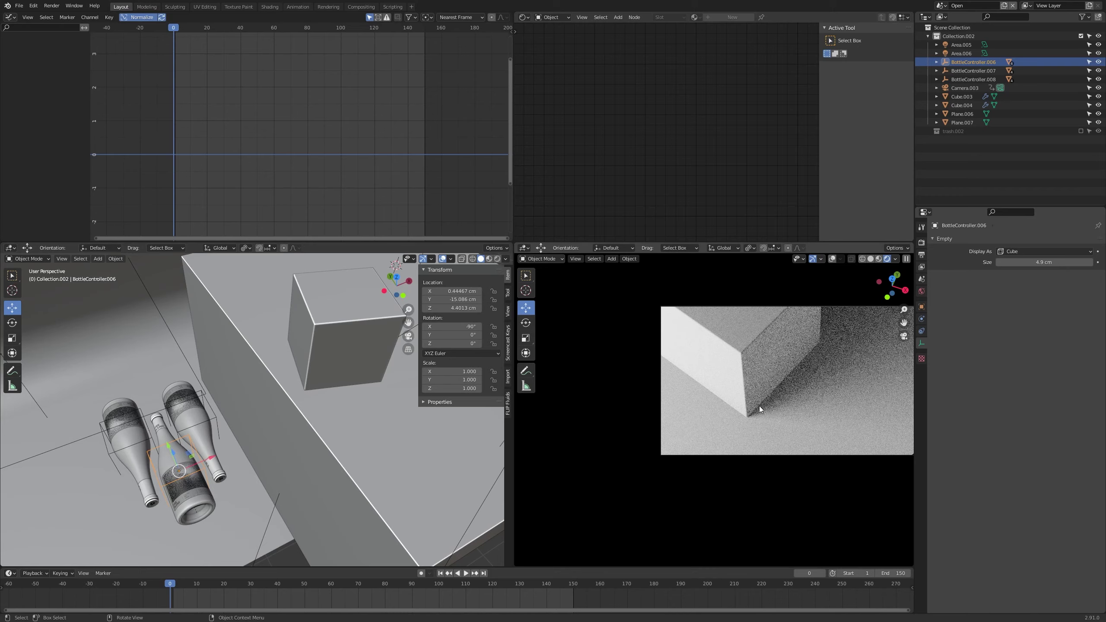
pyautogui.scroll(-6, 268, 444)
pyautogui.moveTo(268, 444)
pyautogui.keyDown('shift'); pyautogui.mouseDown(button='middle')
pyautogui.moveTo(225, 466)
pyautogui.moveTo(265, 438)
pyautogui.mouseUp(button='middle'); pyautogui.keyUp('shift')
pyautogui.click(267, 377)
pyautogui.press('g')
pyautogui.press('z')
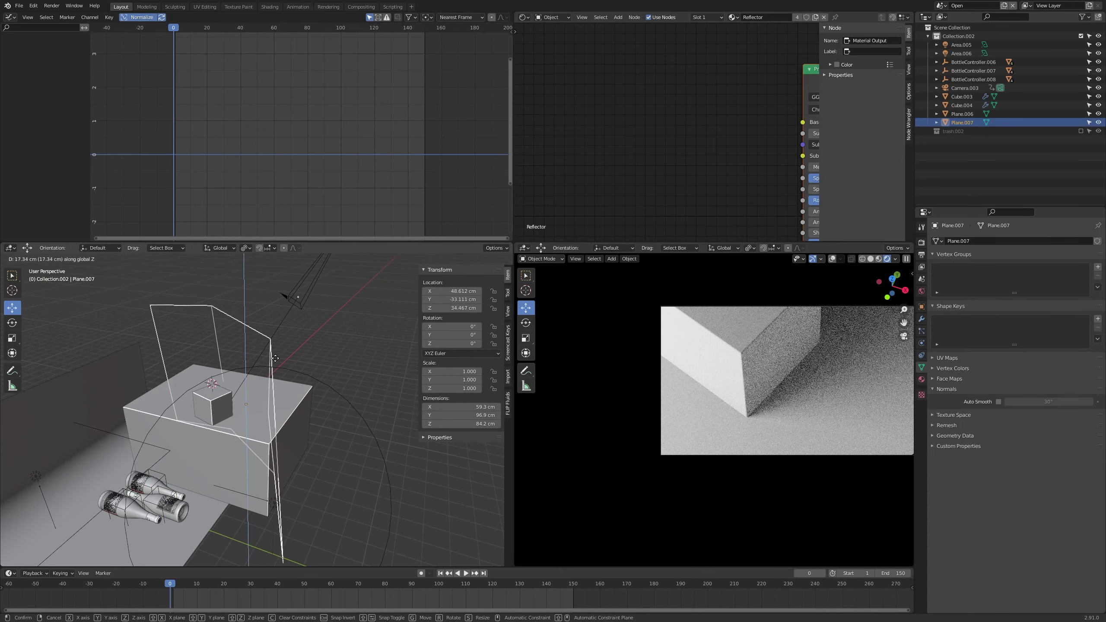
pyautogui.click(276, 329)
# Step: Rotate the Plane.007 reflector about 85.8° around Z
pyautogui.moveTo(358, 383); pyautogui.dragTo(376, 411, button='middle')
pyautogui.press('r')
pyautogui.press('z')
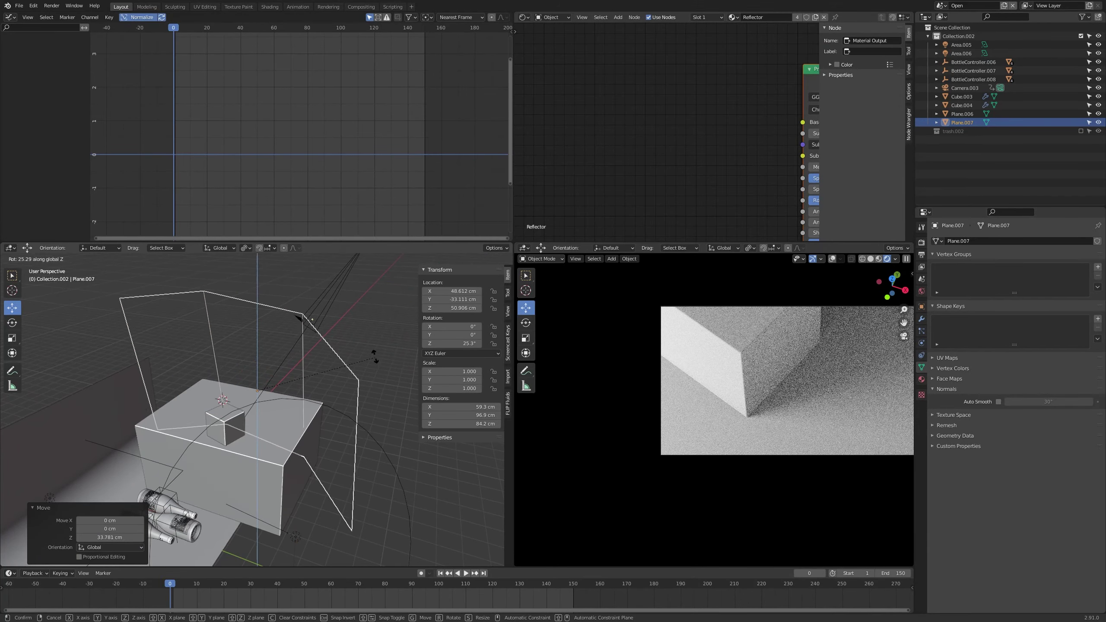
pyautogui.click(280, 296)
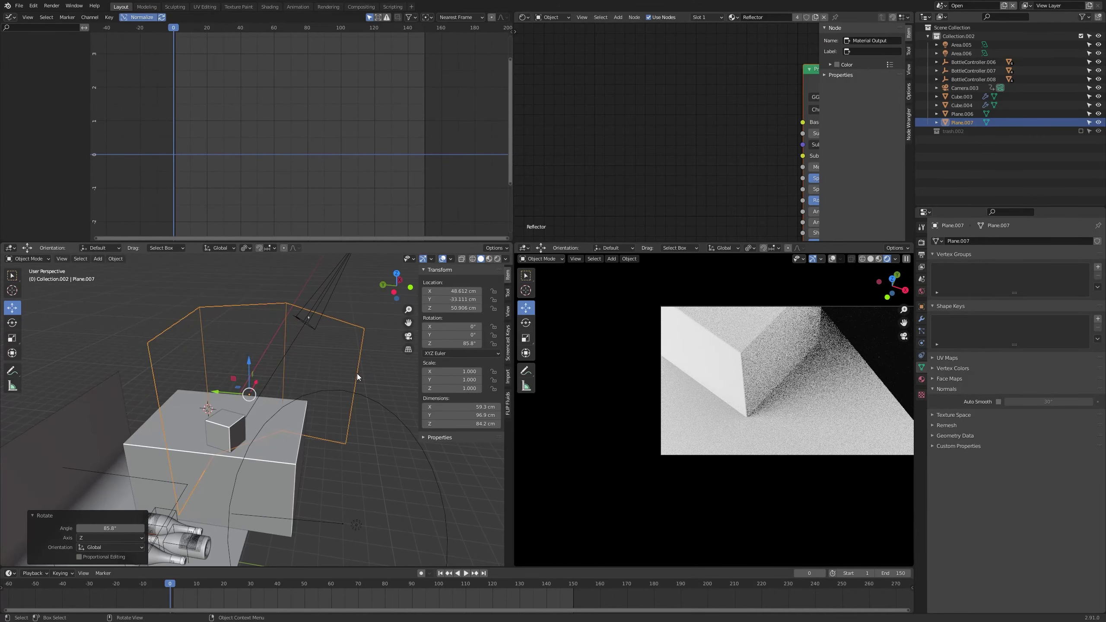
# Step: Reposition the Plane.007 reflector behind the small cube at about X 51.6, Y -2.2 and Z 51.1 cm
pyautogui.press('g')
pyautogui.click(308, 365)
pyautogui.moveTo(309, 373); pyautogui.dragTo(331, 403, button='middle')
pyautogui.press('g')
pyautogui.click(346, 407)
pyautogui.moveTo(796, 370)
pyautogui.mouseDown(button='middle')
pyautogui.moveTo(821, 368)
pyautogui.moveTo(783, 386)
pyautogui.mouseUp(button='middle')
pyautogui.scroll(-4, 813, 369)
pyautogui.scroll(4, 784, 385)
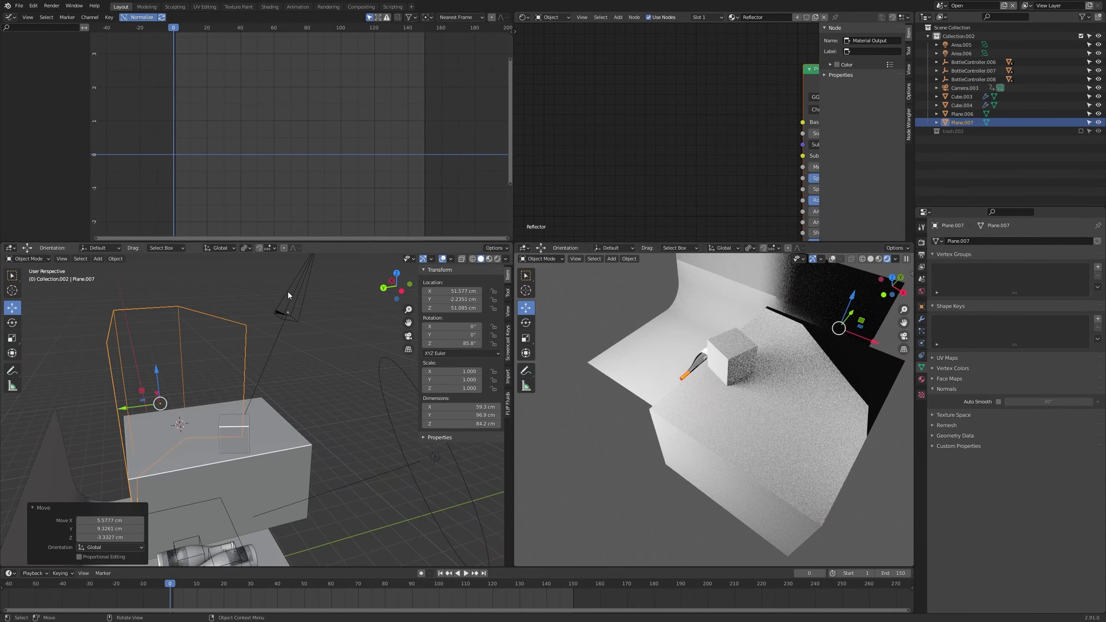
# Step: Temporarily hide and restore the reflector to compare how it shades the boxes and backdrop
pyautogui.press('h')
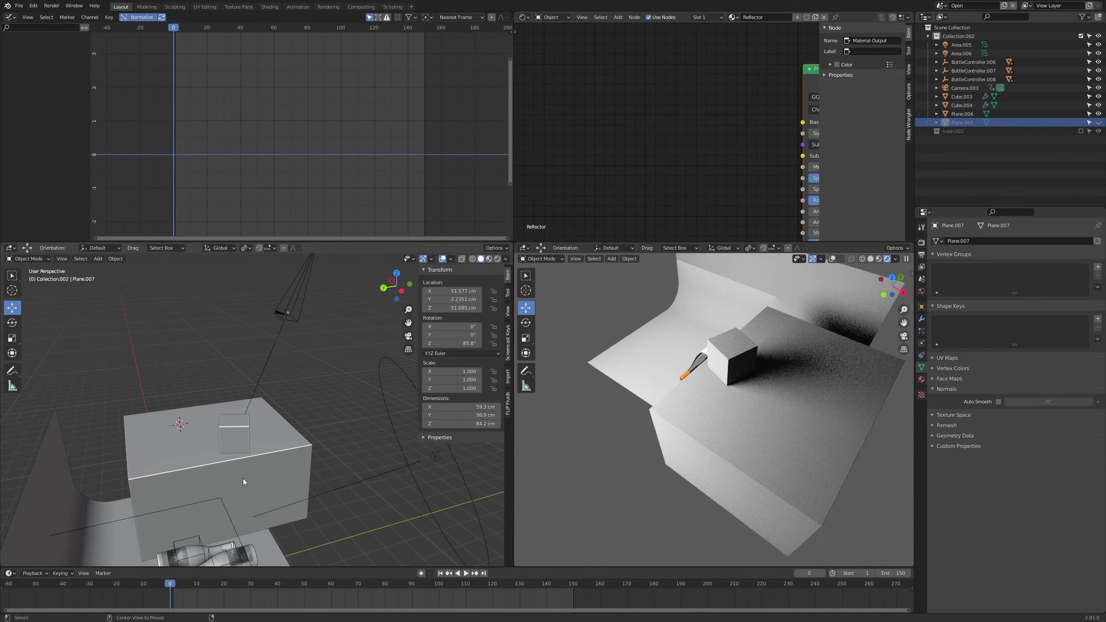
pyautogui.hotkey('alt', 'h')
pyautogui.scroll(-3, 563, 425)
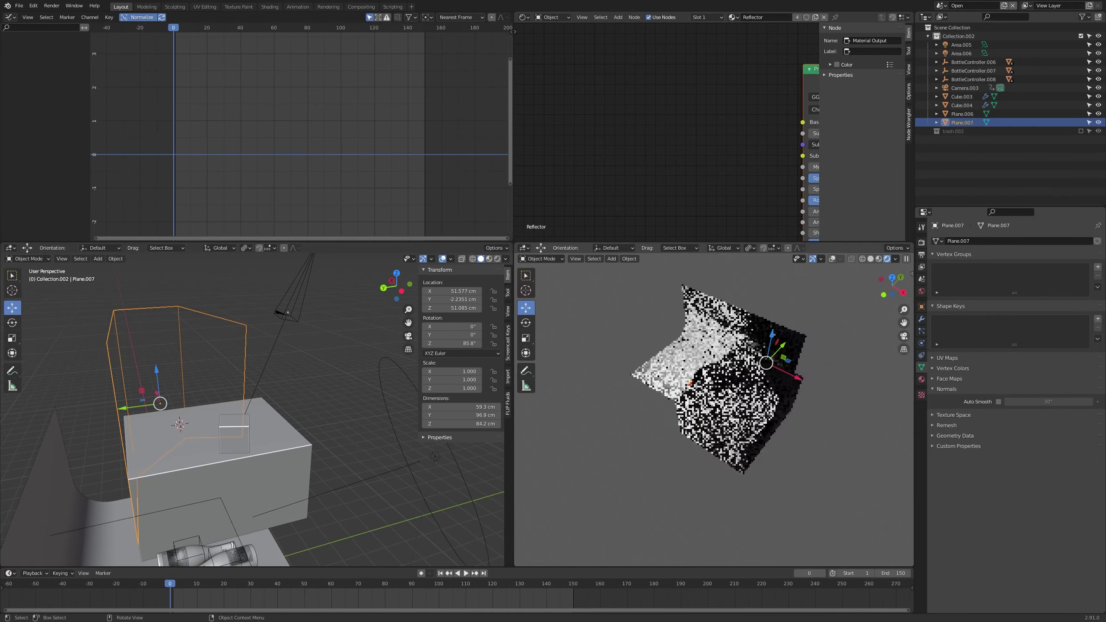
pyautogui.moveTo(609, 475); pyautogui.dragTo(653, 439, button='middle')
pyautogui.moveTo(347, 401); pyautogui.dragTo(334, 390, button='middle')
# Step: Examine the disk area light's placement and the box shadows, then check the camera view from frame 0 through frame 146
pyautogui.click(380, 435)
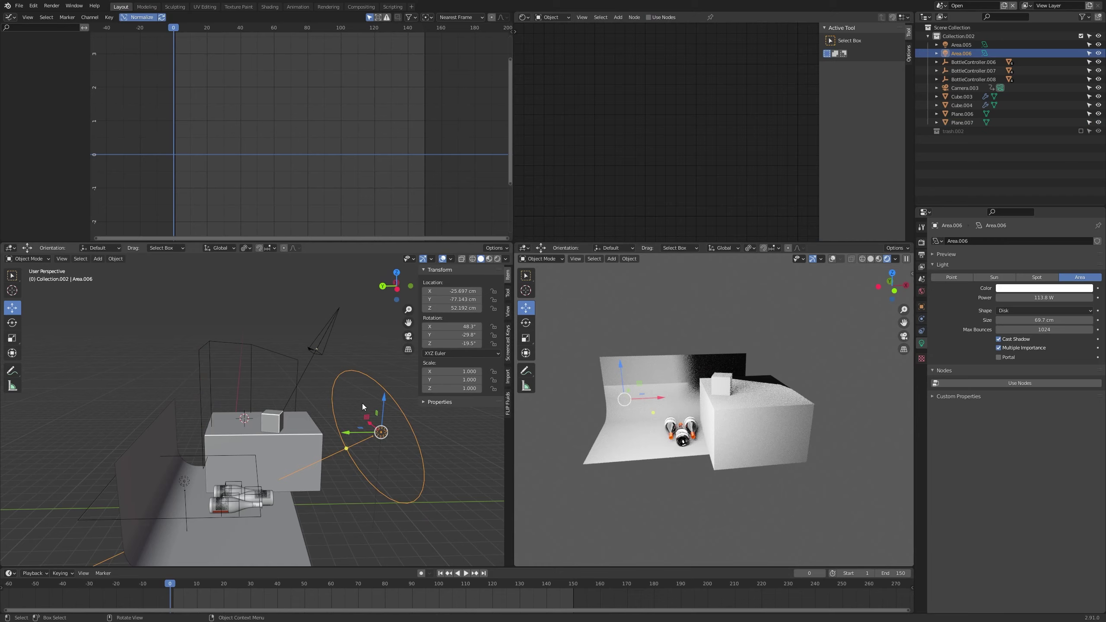
pyautogui.moveTo(362, 403); pyautogui.dragTo(368, 410, button='middle')
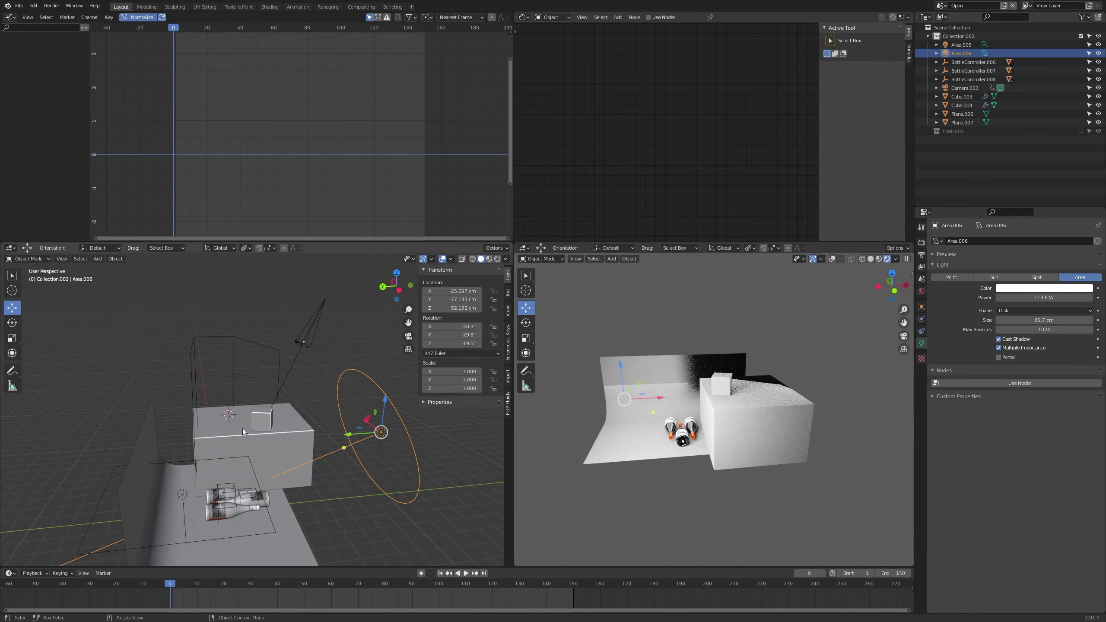
pyautogui.moveTo(346, 378); pyautogui.dragTo(323, 402, button='middle')
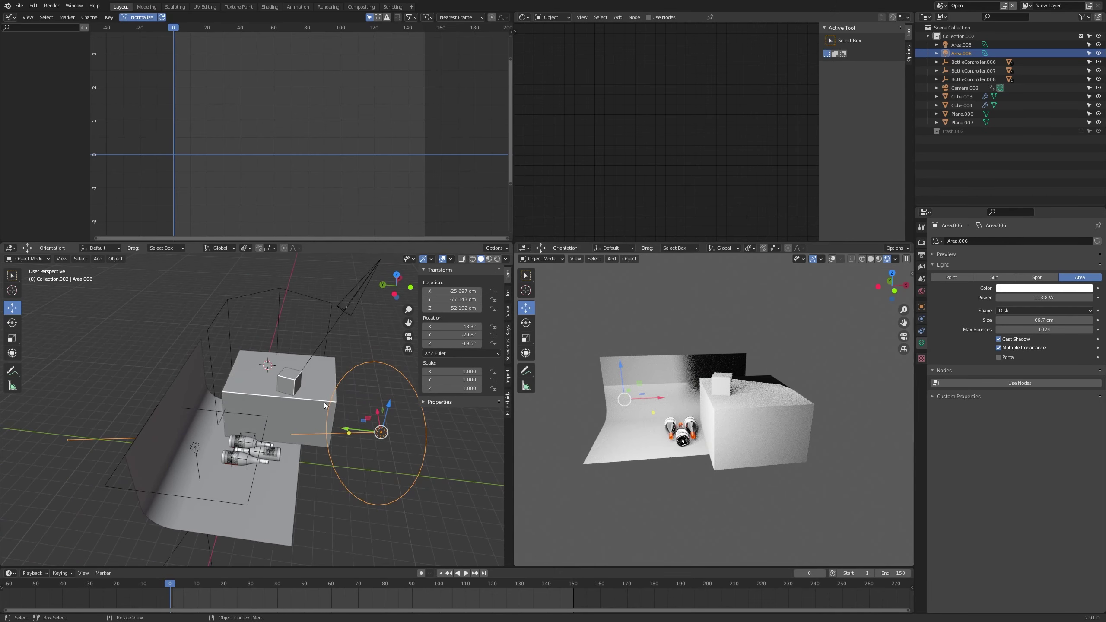
pyautogui.scroll(3, 775, 309)
pyautogui.moveTo(779, 305); pyautogui.dragTo(692, 380, button='middle')
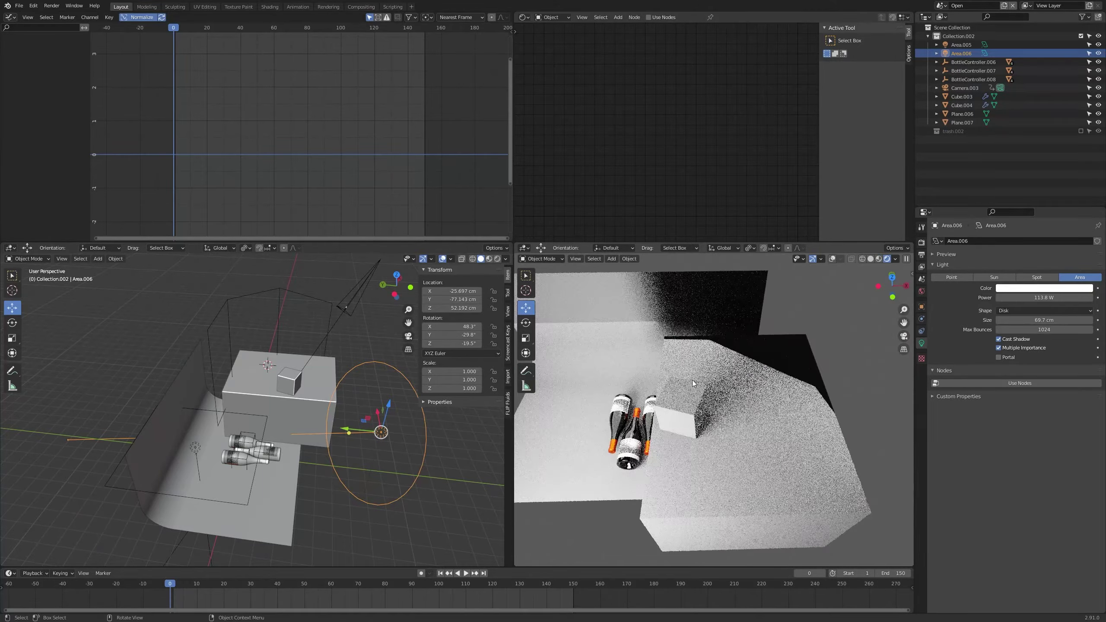
pyautogui.press('KP_0')
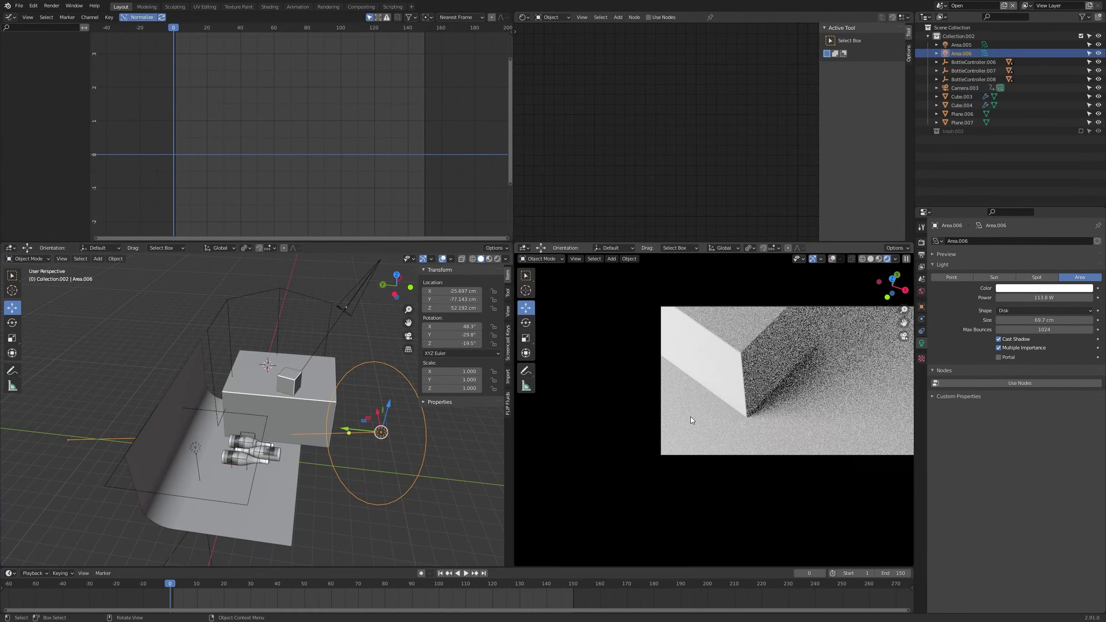
pyautogui.moveTo(172, 585); pyautogui.dragTo(563, 593)
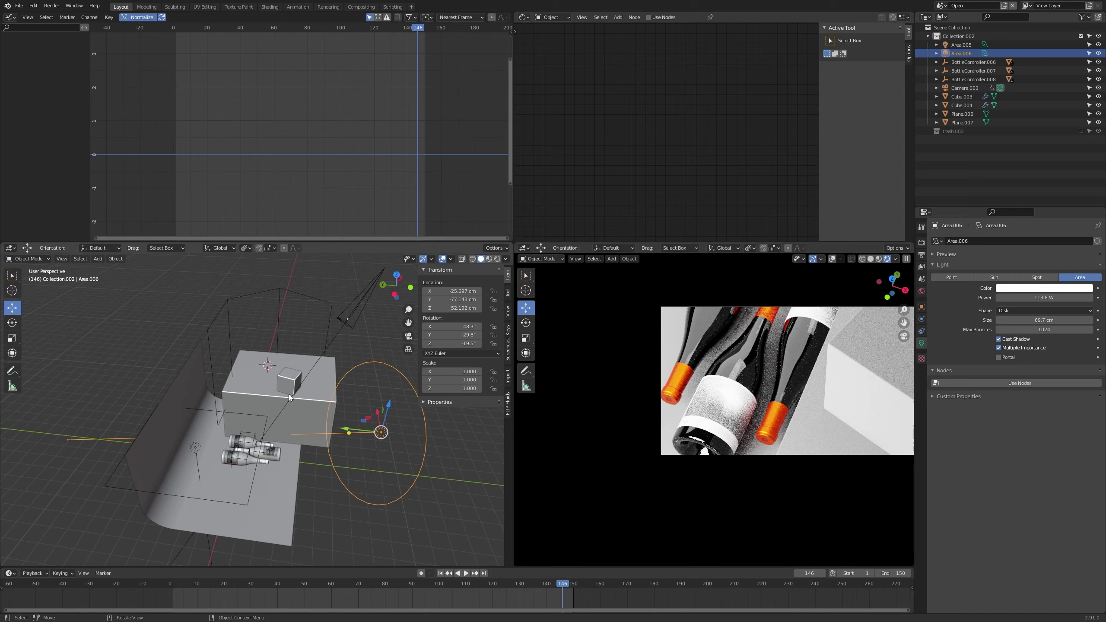
# Step: Snap the 3D cursor to the small cube and add a sphere empty there
pyautogui.click(349, 321)
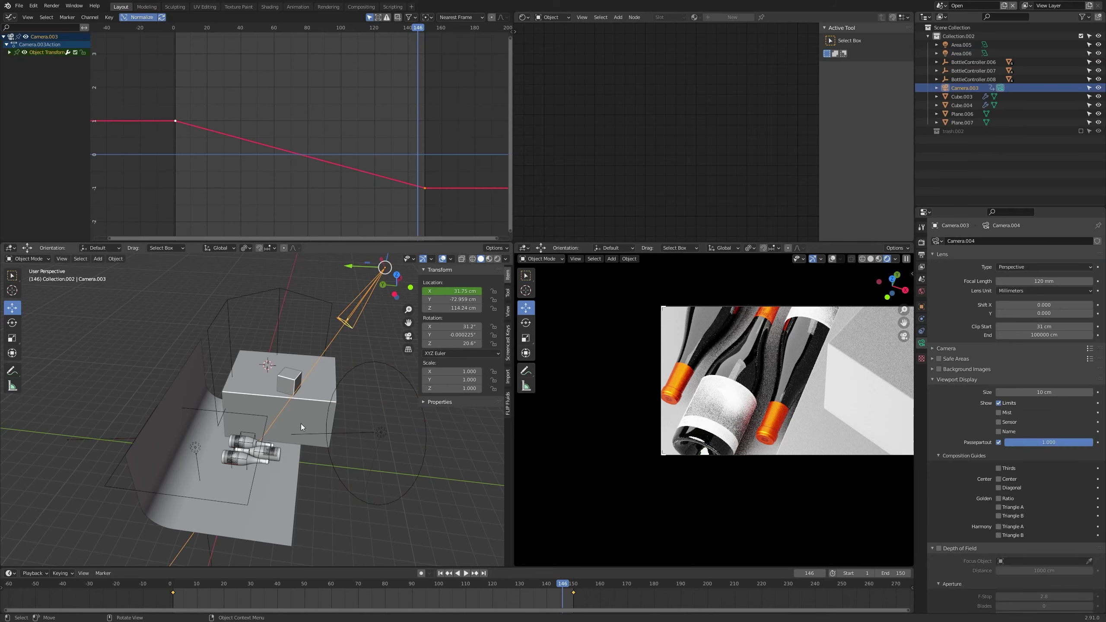
pyautogui.moveTo(319, 368); pyautogui.dragTo(278, 392, button='middle')
pyautogui.click(275, 395)
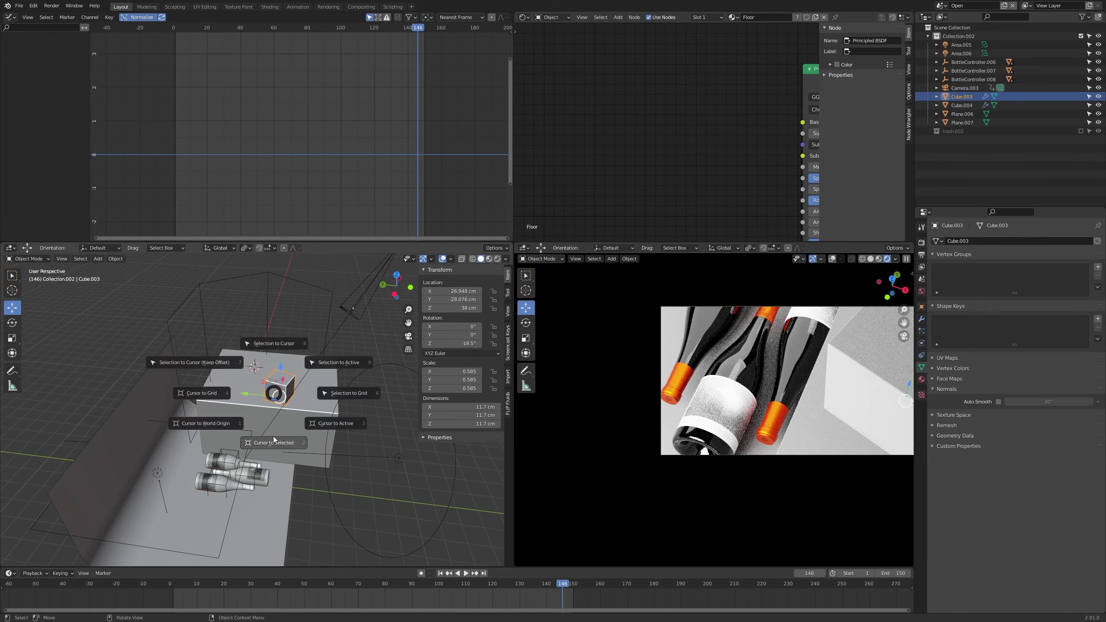
pyautogui.press('Escape')
pyautogui.hotkey('shift', 'a')
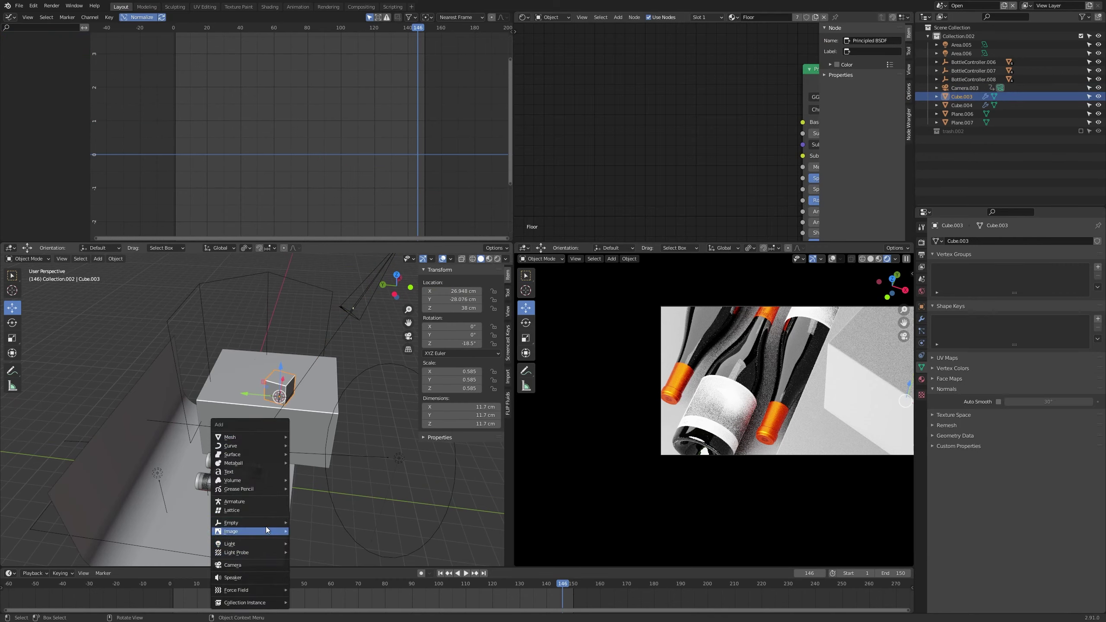
pyautogui.moveTo(265, 524)
pyautogui.click(326, 570)
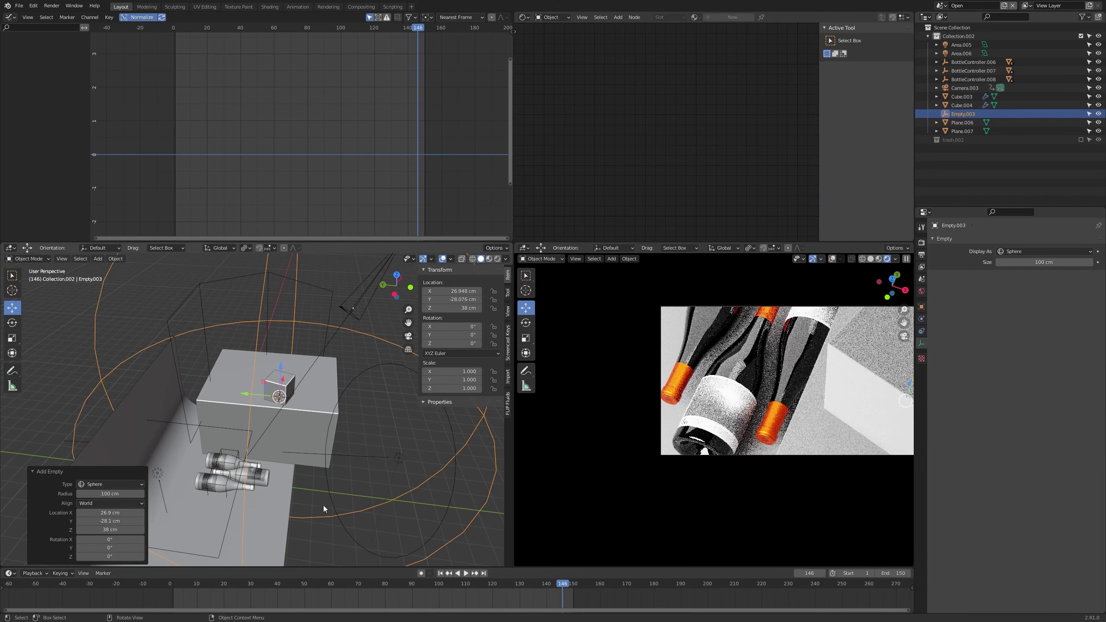
# Step: Set the new sphere empty's display size to 10 cm and rename it focus.002
pyautogui.moveTo(1043, 262); pyautogui.dragTo(1010, 262)
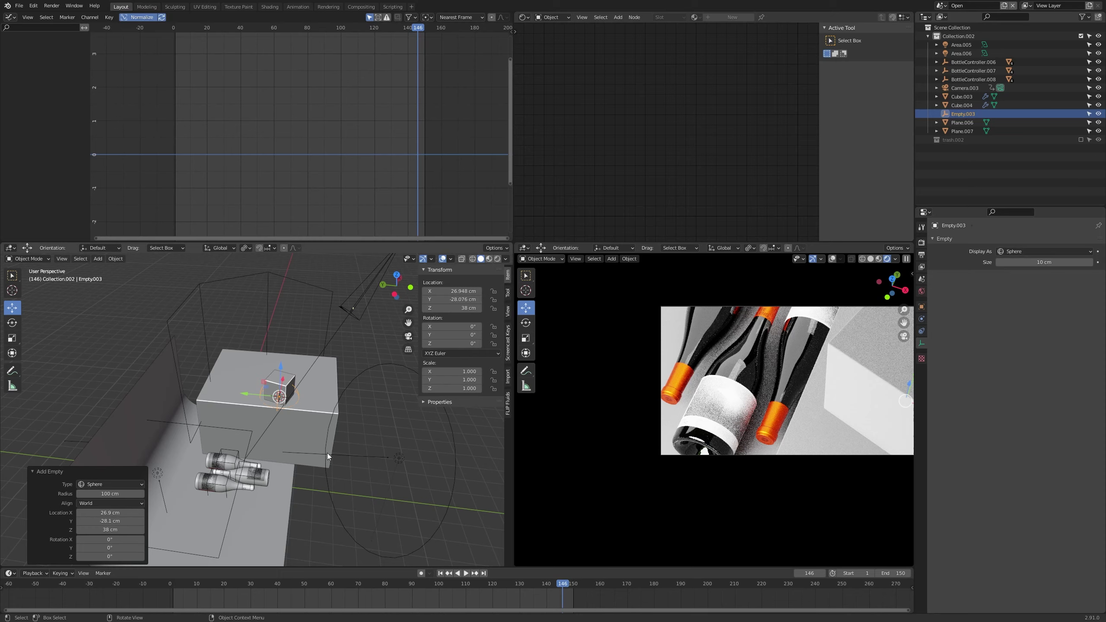
pyautogui.press('F2')
# Step: Enable depth of field on Camera.003 and choose the focus.002 empty as its focus object
pyautogui.moveTo(333, 394); pyautogui.dragTo(342, 432, button='middle')
pyautogui.click(330, 305)
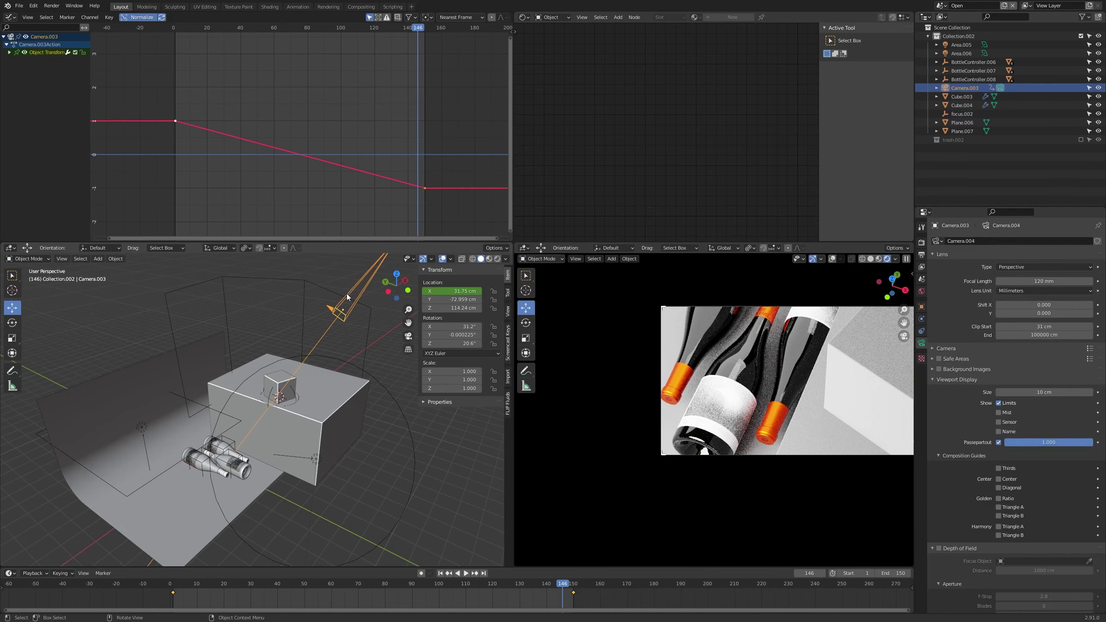
pyautogui.scroll(-2, 967, 393)
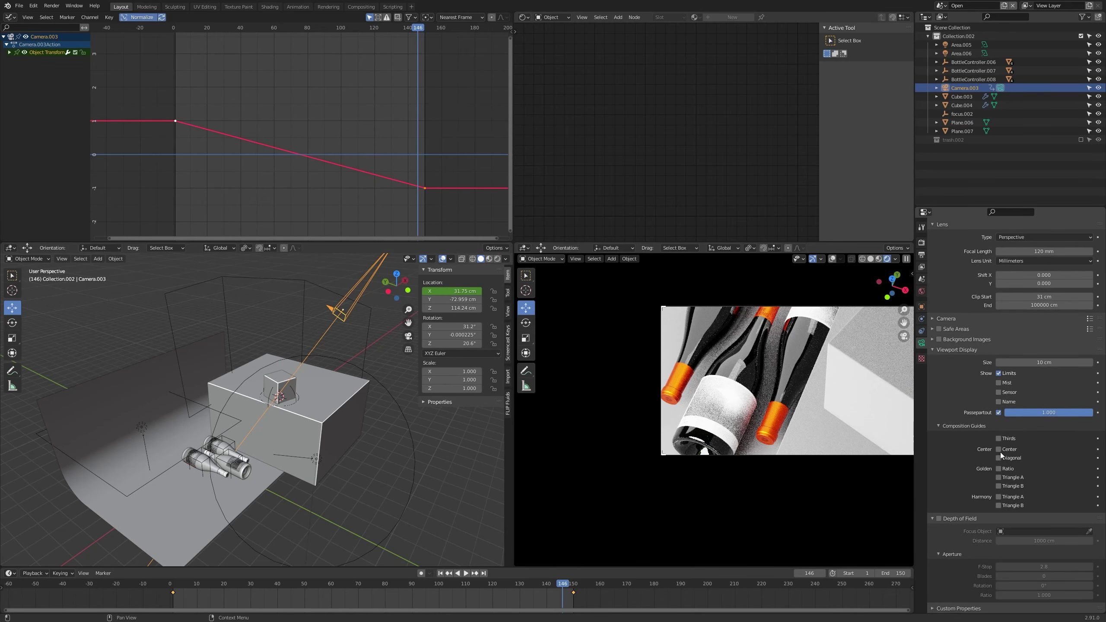
pyautogui.click(938, 518)
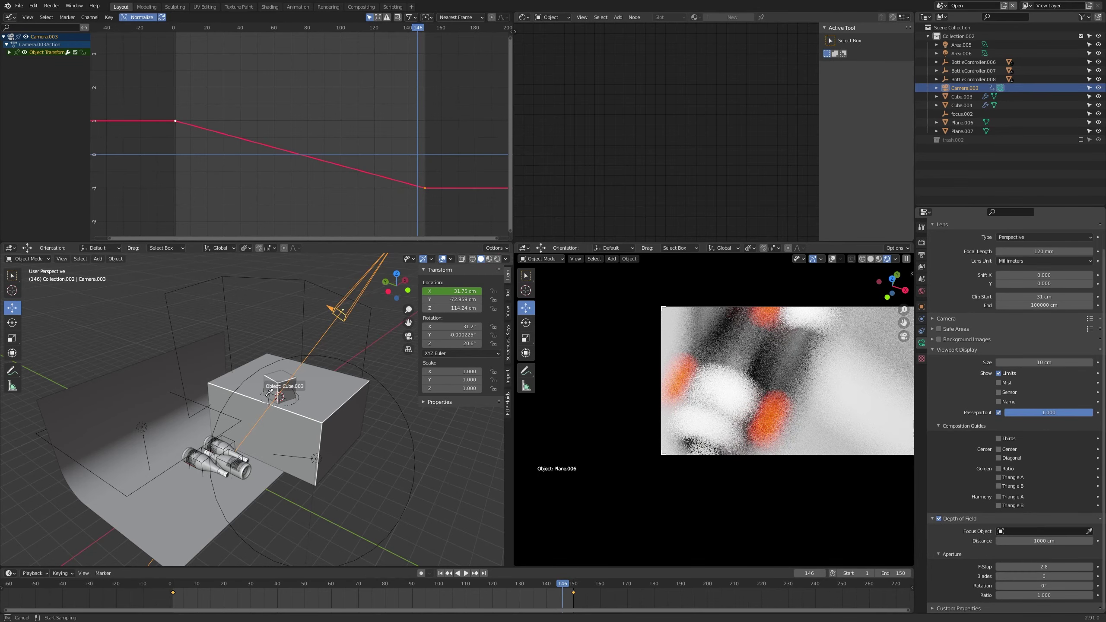
pyautogui.click(300, 393)
pyautogui.click(295, 397)
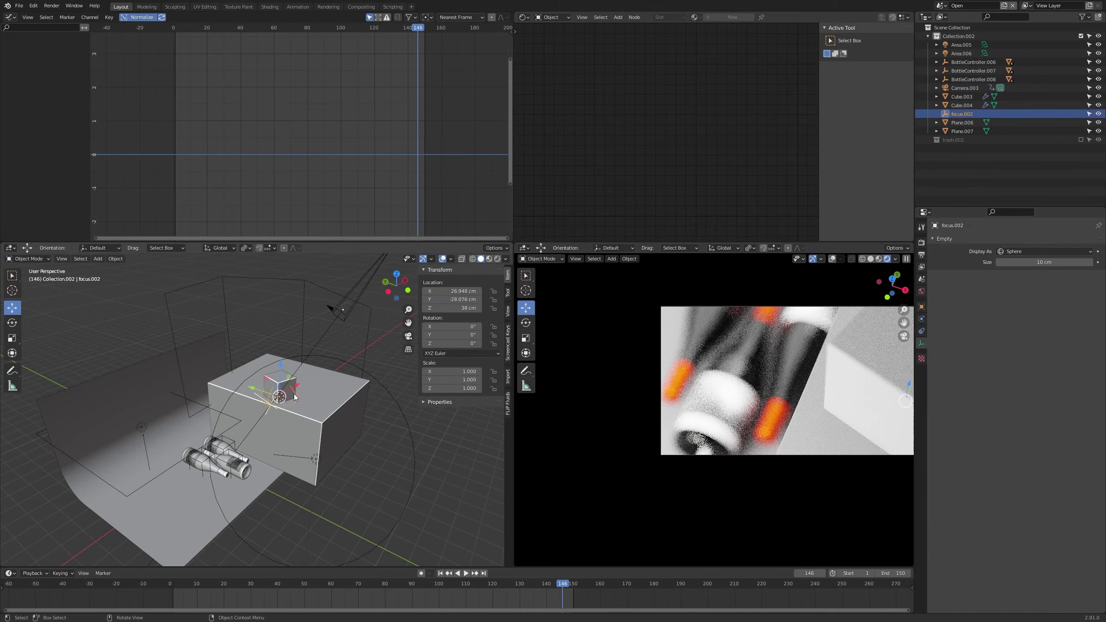
pyautogui.moveTo(294, 397); pyautogui.dragTo(283, 410, button='middle')
pyautogui.press('g')
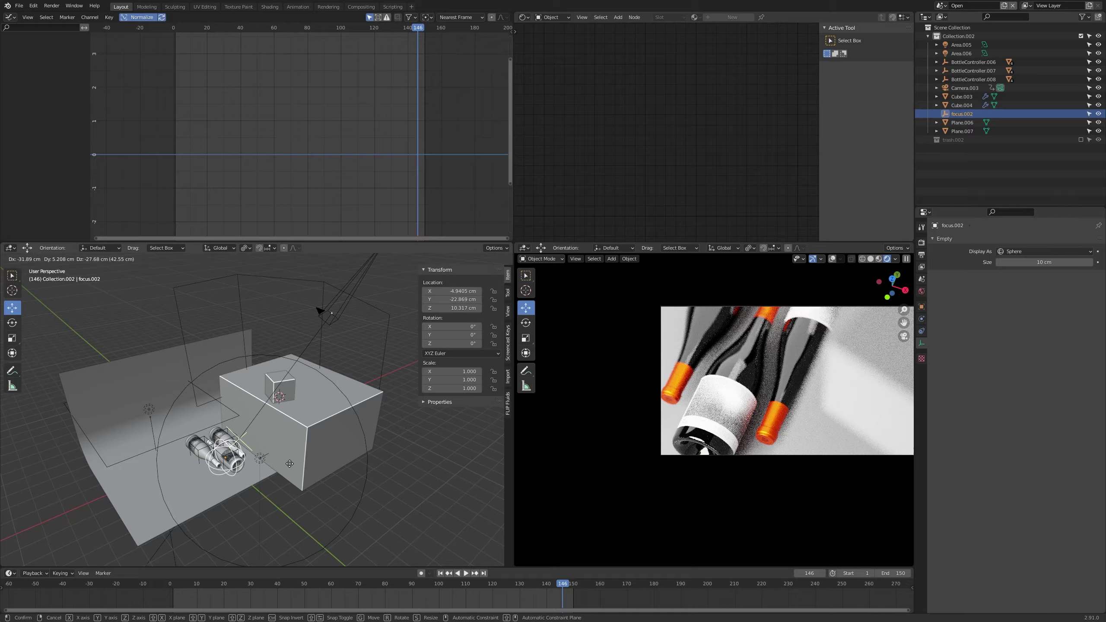
pyautogui.press('Escape')
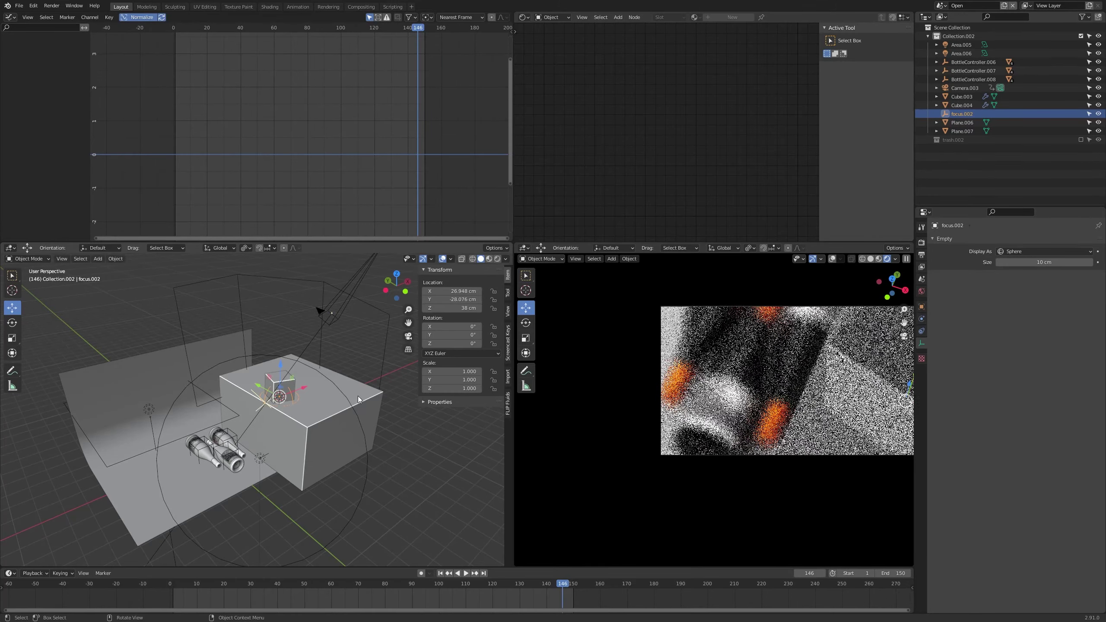
# Step: At frame 2, move the focus.002 empty to the small cube's near corner, about X 31, Y -34.6 and Z 47.2 cm
pyautogui.moveTo(188, 587)
pyautogui.mouseDown()
pyautogui.moveTo(164, 585)
pyautogui.moveTo(175, 585)
pyautogui.mouseUp()
pyautogui.moveTo(328, 387); pyautogui.dragTo(367, 384, button='middle')
pyautogui.press('g')
pyautogui.click(361, 374)
pyautogui.press('g')
pyautogui.click(335, 387)
pyautogui.press('g')
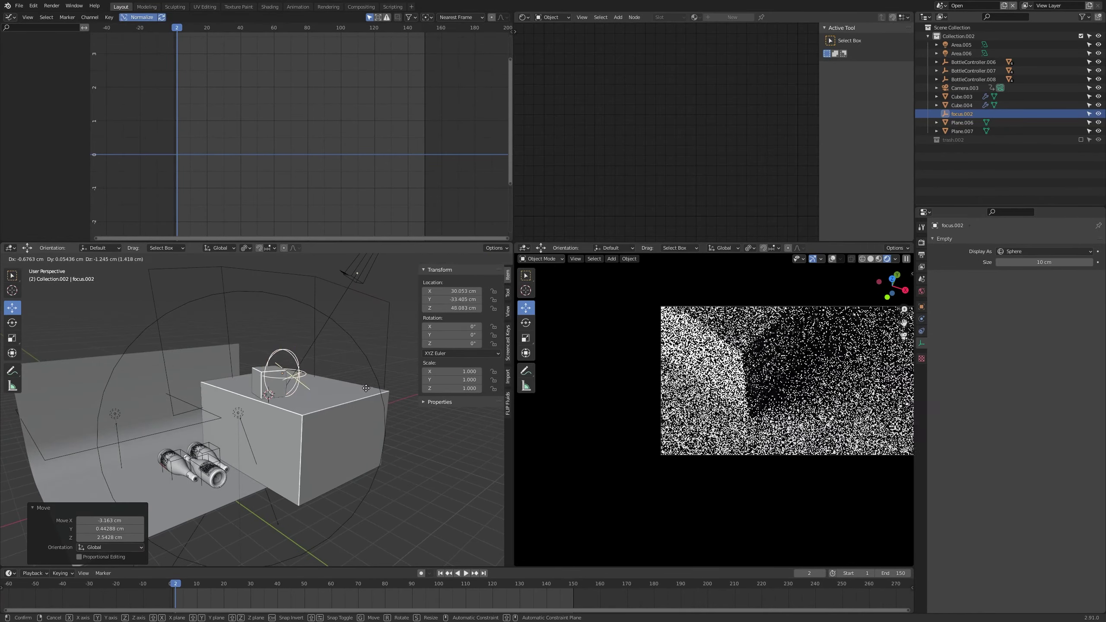
pyautogui.click(370, 390)
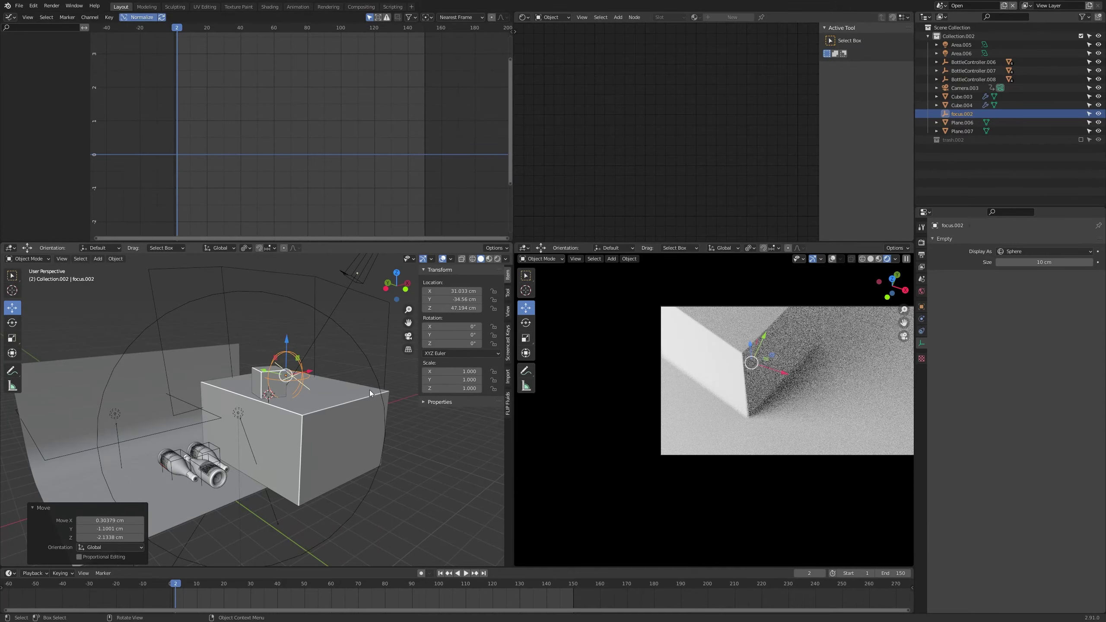
# Step: Insert keyframes for the focus.002 empty's location at frame 1
pyautogui.moveTo(289, 365); pyautogui.dragTo(279, 405, button='middle')
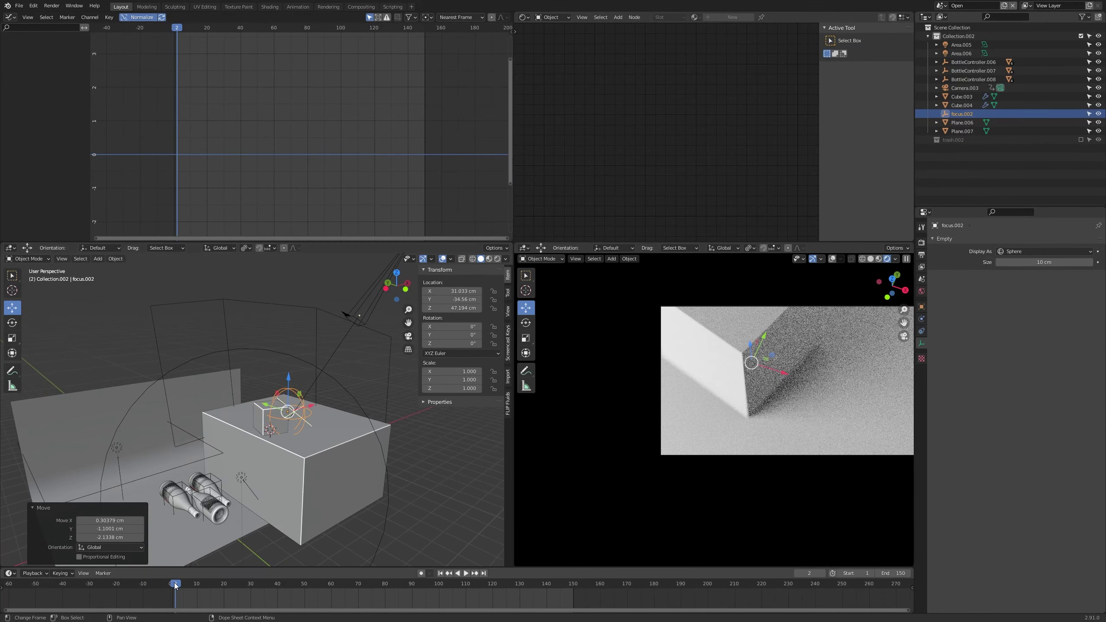
pyautogui.press('Escape')
pyautogui.rightClick(454, 294)
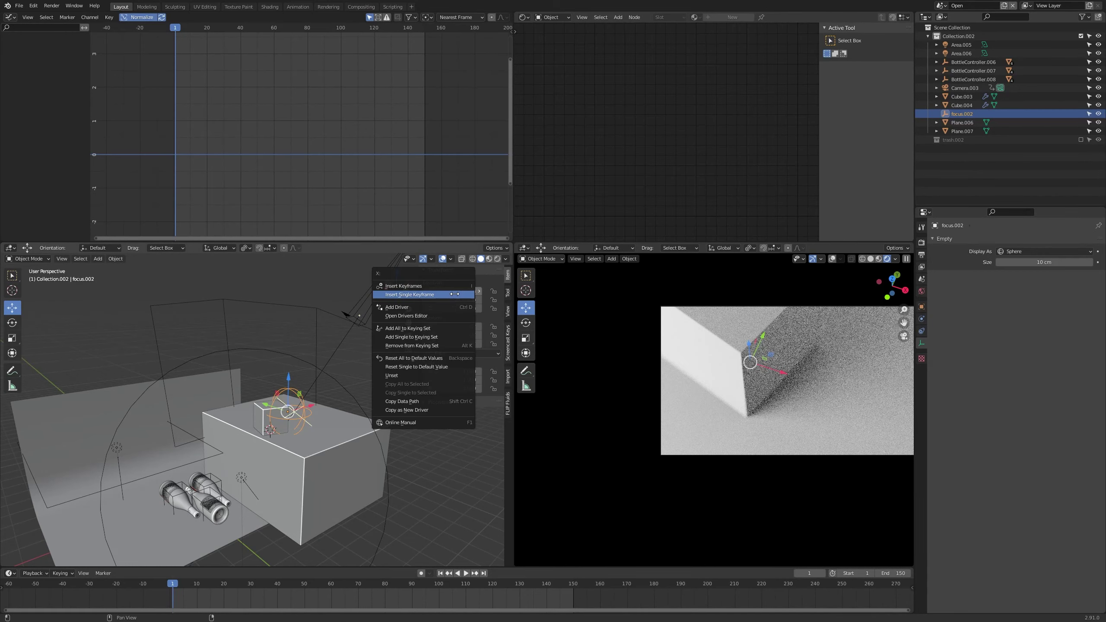
pyautogui.click(454, 284)
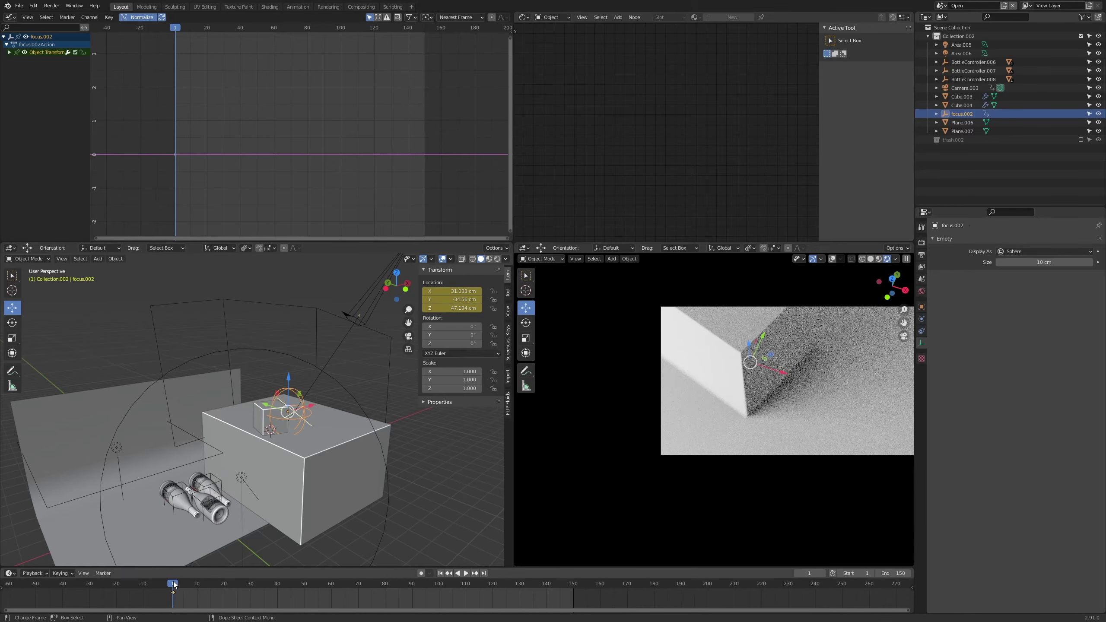
# Step: At frame 150, move the focus.002 empty onto the front bottle's label, about X 1.5, Y -18 and Z 7.6 cm
pyautogui.moveTo(172, 583); pyautogui.dragTo(574, 586)
pyautogui.moveTo(351, 484); pyautogui.dragTo(344, 435, button='middle')
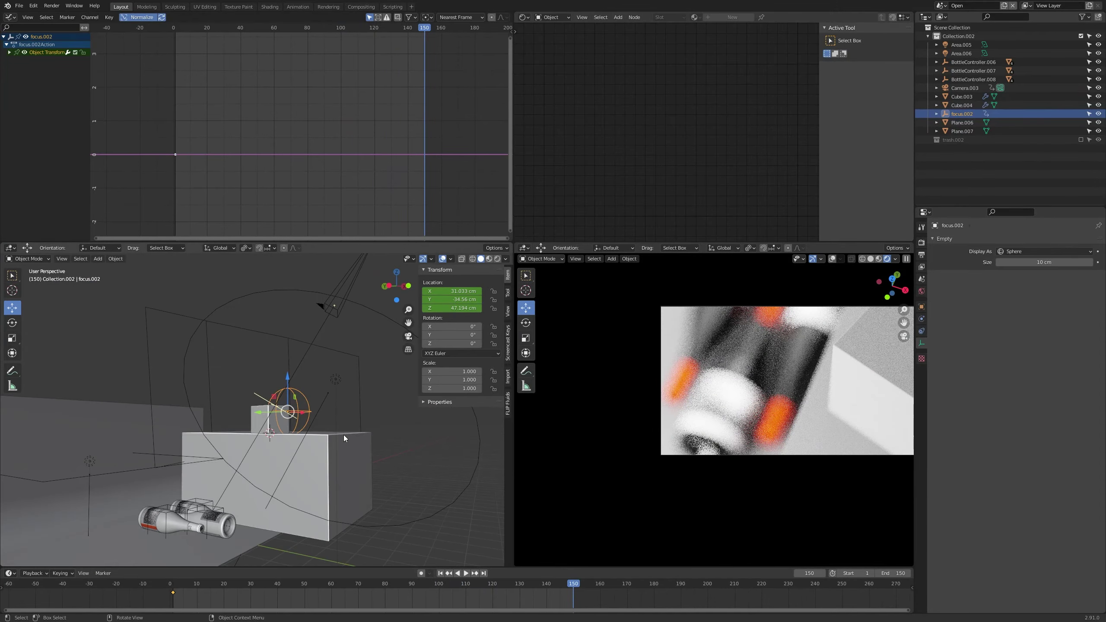
pyautogui.press('g')
pyautogui.click(284, 518)
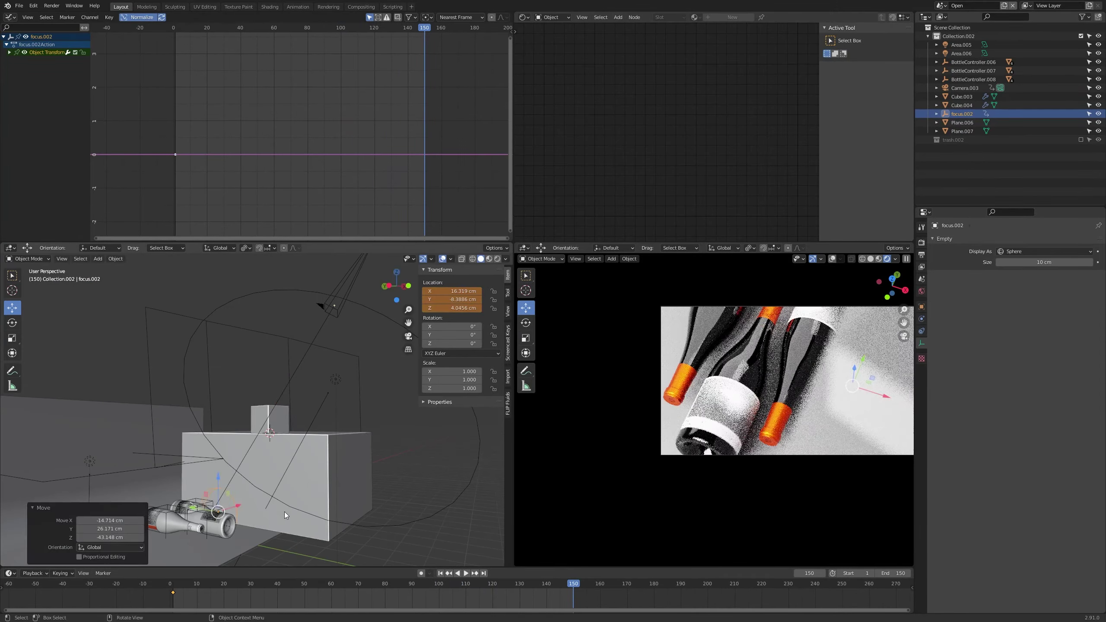
pyautogui.moveTo(285, 512); pyautogui.dragTo(236, 507, button='middle')
pyautogui.press('g')
pyautogui.click(310, 501)
pyautogui.press('g')
pyautogui.click(263, 496)
pyautogui.press('g')
pyautogui.click(239, 506)
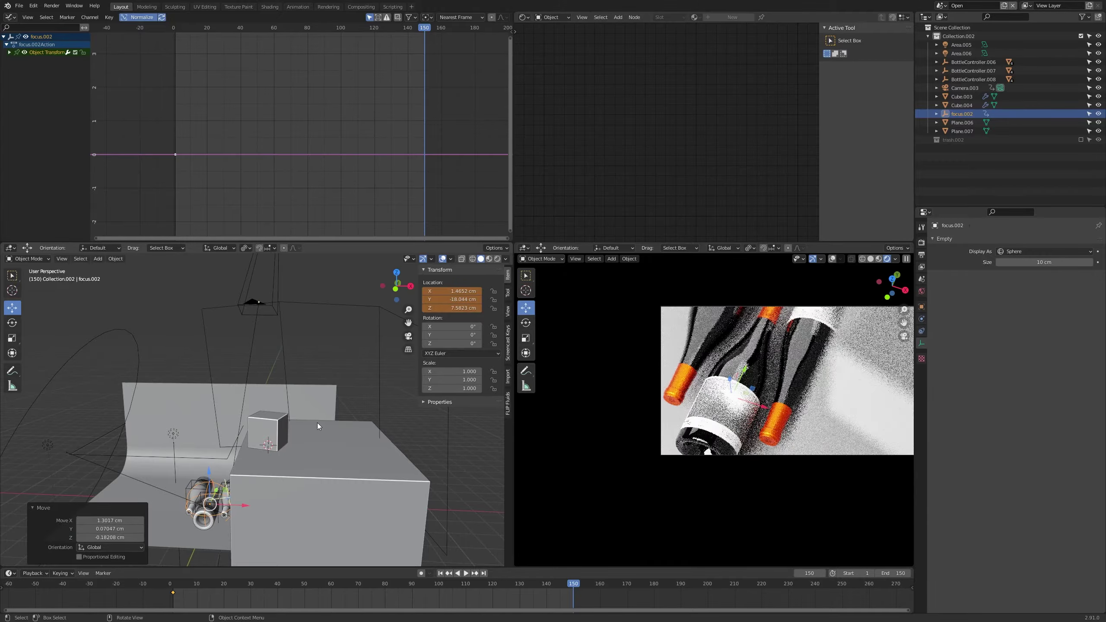
# Step: Keyframe the focus.002 empty's location at frame 150 and scrub back through the timeline to preview the focus pull
pyautogui.rightClick(438, 299)
pyautogui.click(437, 300)
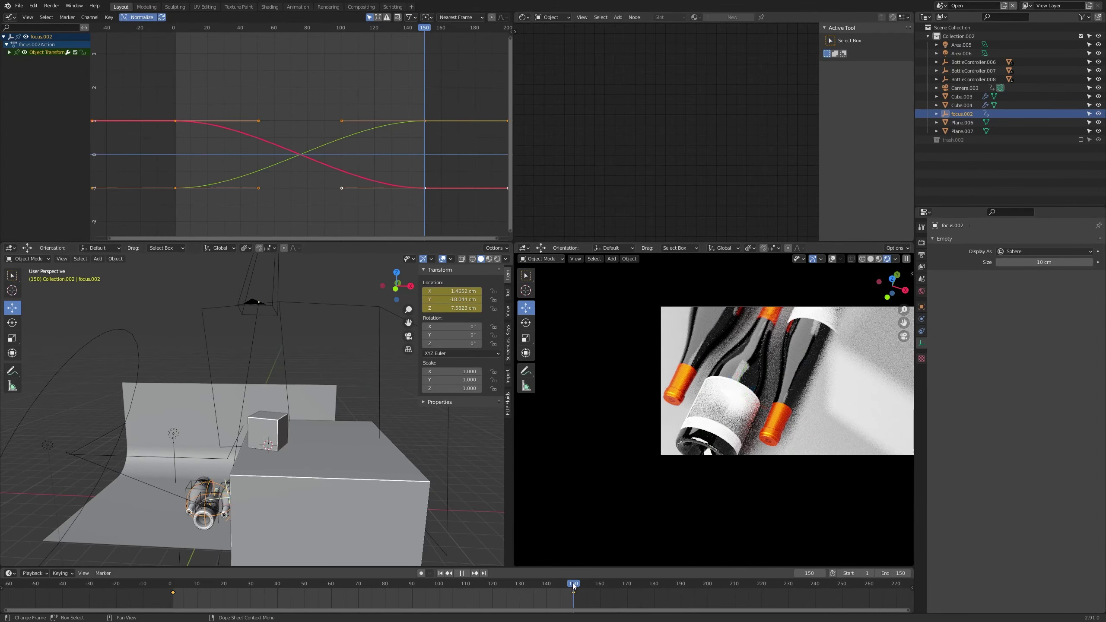
pyautogui.moveTo(572, 586); pyautogui.dragTo(469, 595)
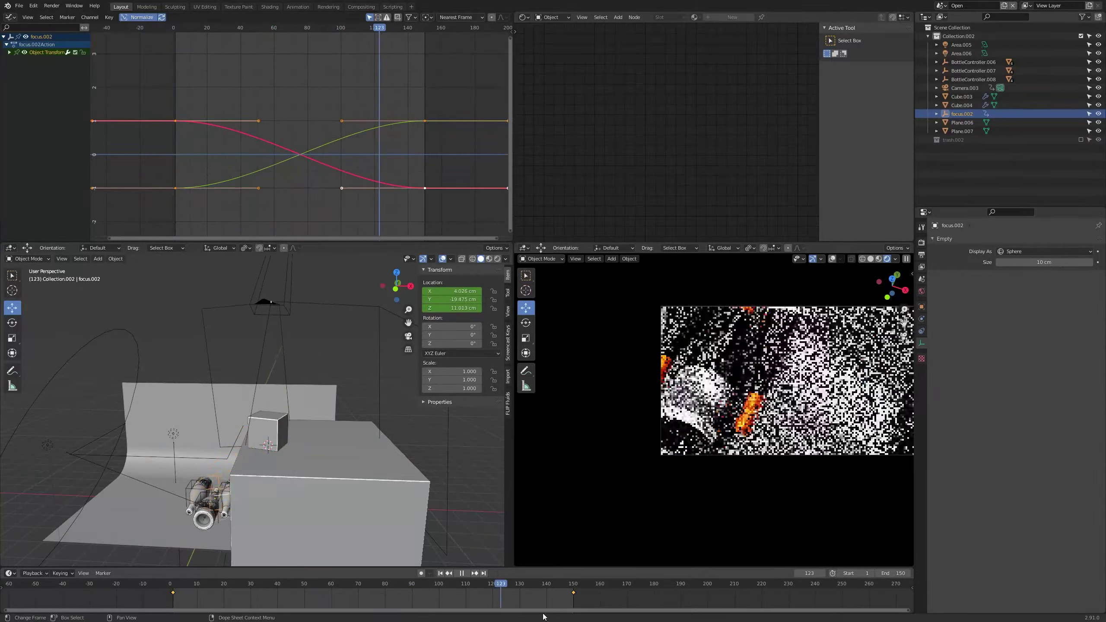
pyautogui.moveTo(403, 619); pyautogui.dragTo(301, 592)
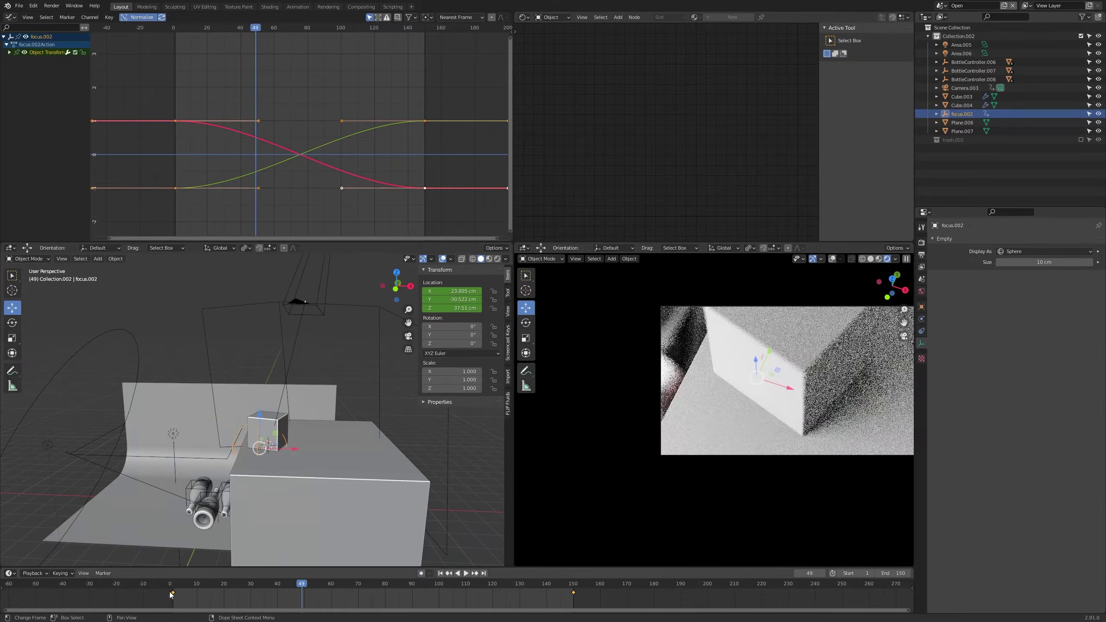
# Step: Shift the focus.002 keyframes so the focus pull starts at about frame 43 and ends at frame 86
pyautogui.moveTo(172, 593)
pyautogui.mouseDown()
pyautogui.moveTo(317, 598)
pyautogui.moveTo(176, 590)
pyautogui.mouseUp()
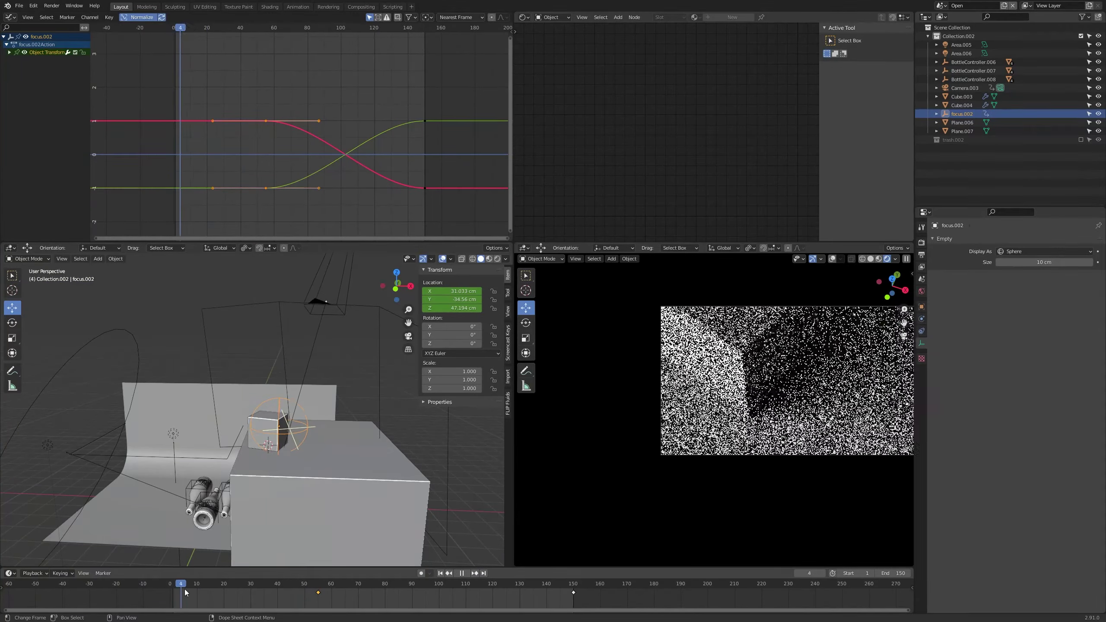
pyautogui.moveTo(315, 585)
pyautogui.mouseDown()
pyautogui.moveTo(221, 588)
pyautogui.moveTo(313, 584)
pyautogui.mouseUp()
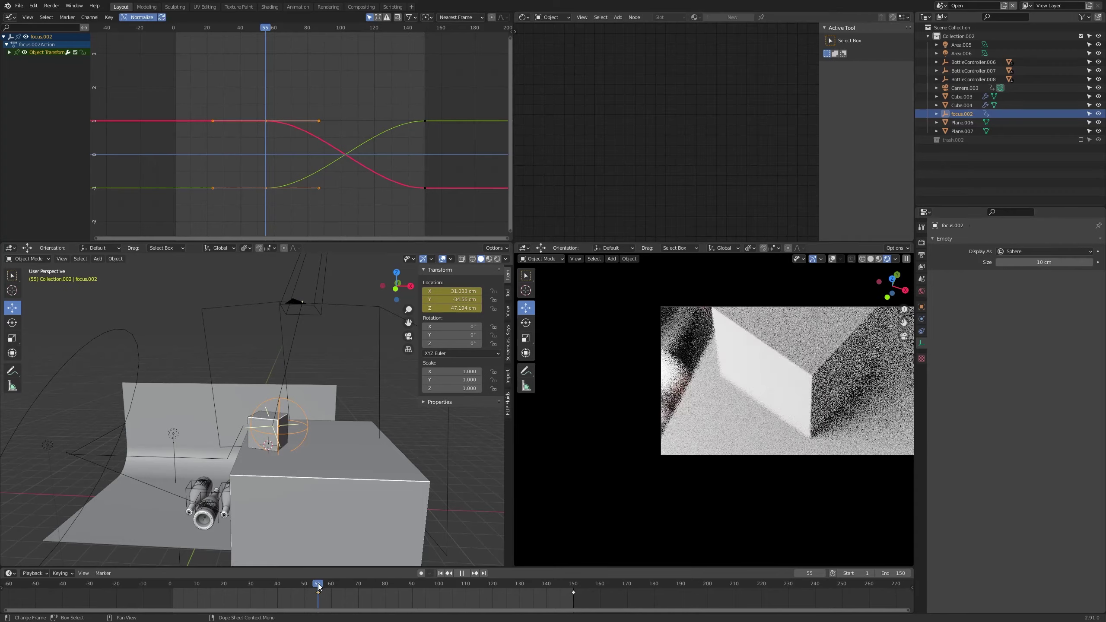
pyautogui.press('Escape')
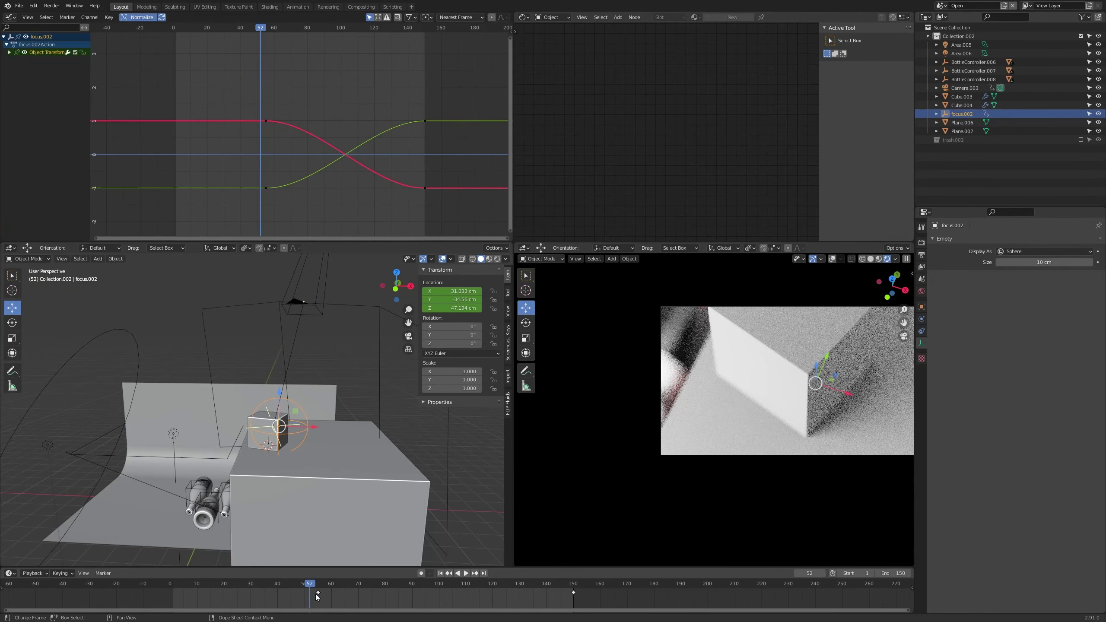
pyautogui.moveTo(315, 590); pyautogui.dragTo(396, 592)
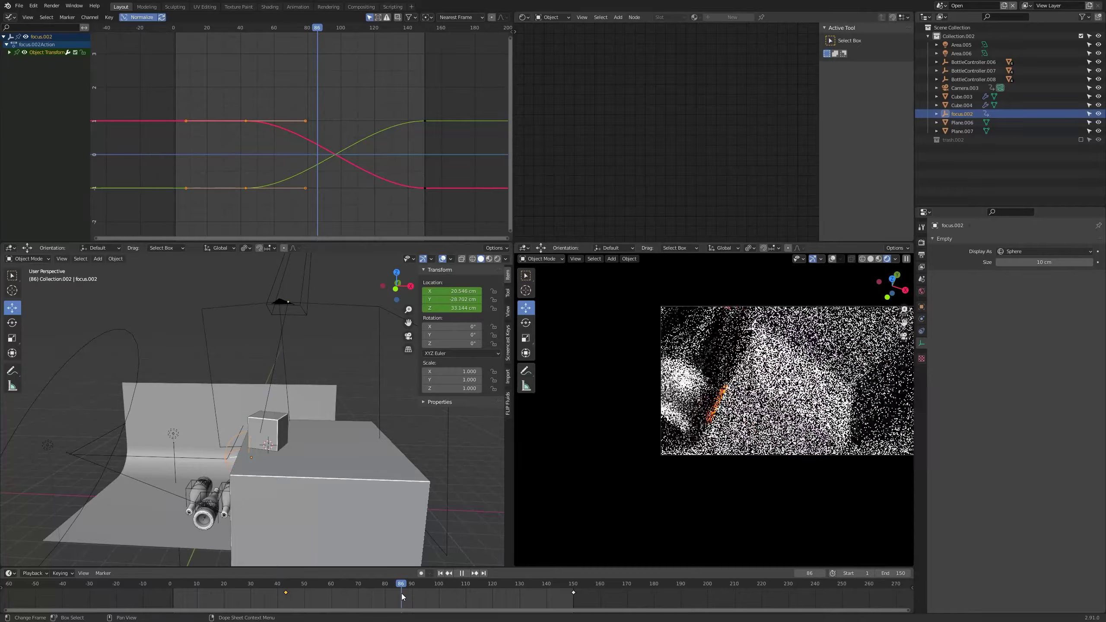
pyautogui.moveTo(573, 594); pyautogui.dragTo(401, 606)
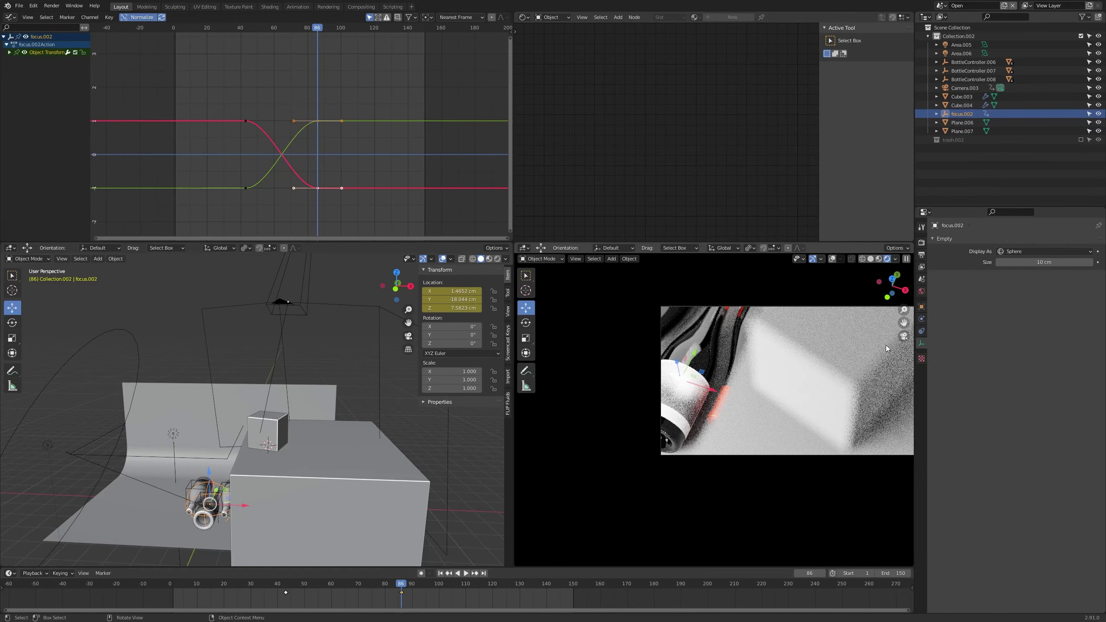
# Step: Set Camera.003's depth of field F-Stop to 14 and check the focus at frames 102 and 2
pyautogui.click(283, 313)
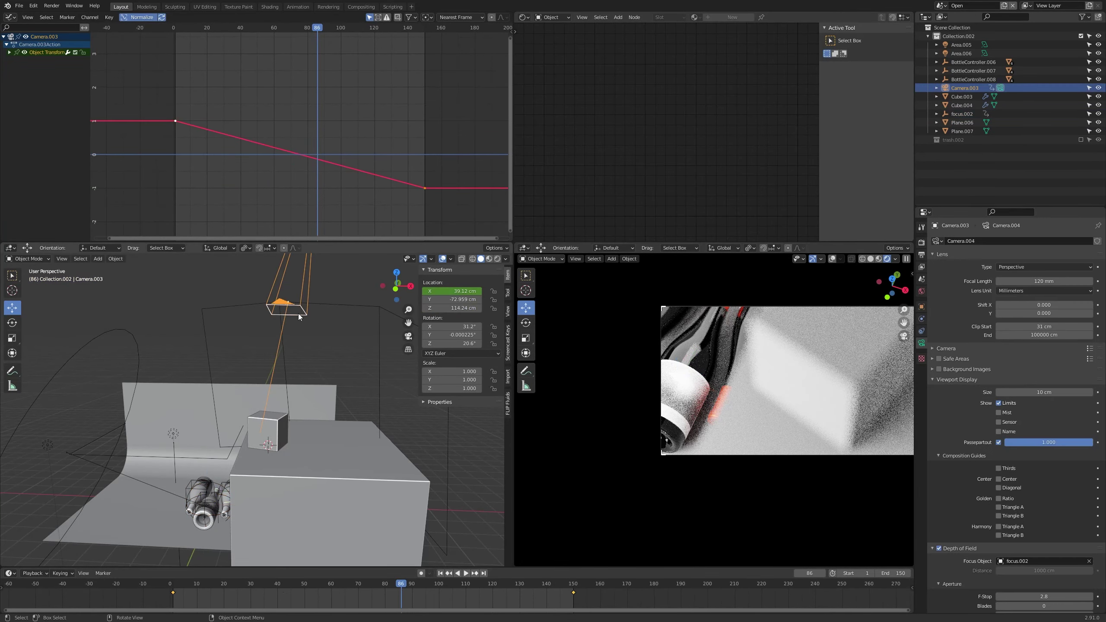
pyautogui.scroll(-2, 1035, 540)
pyautogui.moveTo(1044, 567); pyautogui.dragTo(1077, 566)
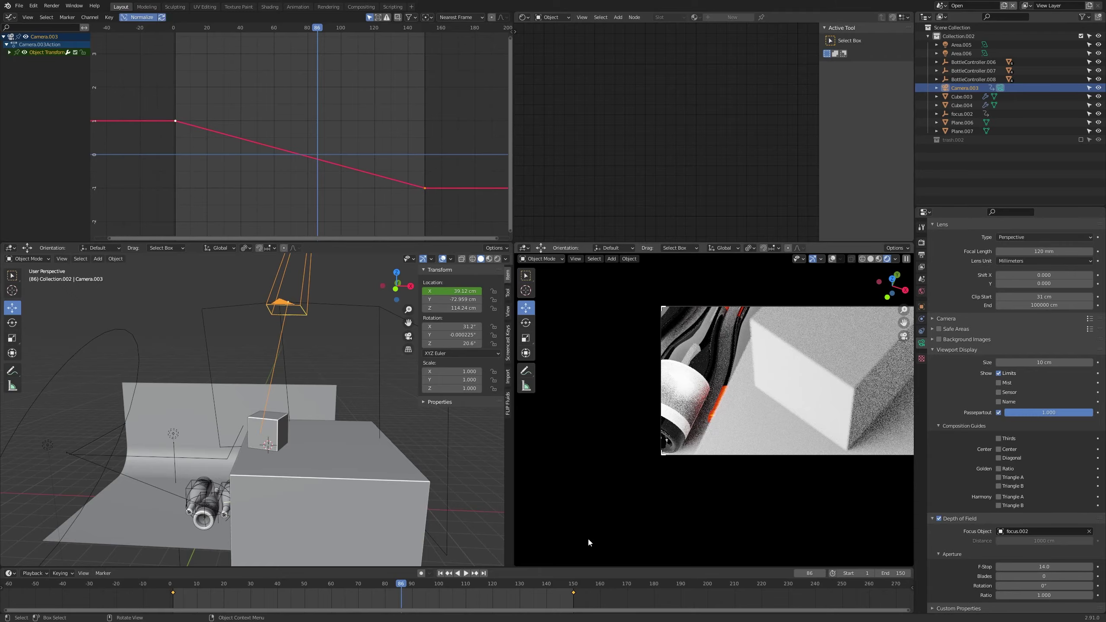
pyautogui.moveTo(353, 585); pyautogui.dragTo(443, 590)
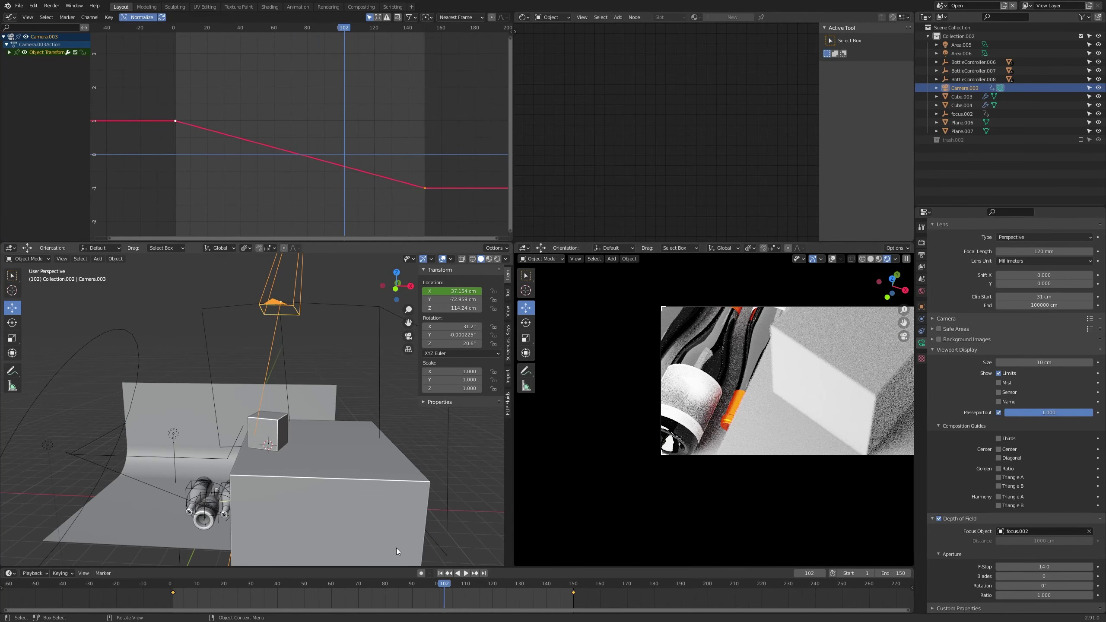
pyautogui.moveTo(228, 585); pyautogui.dragTo(174, 591)
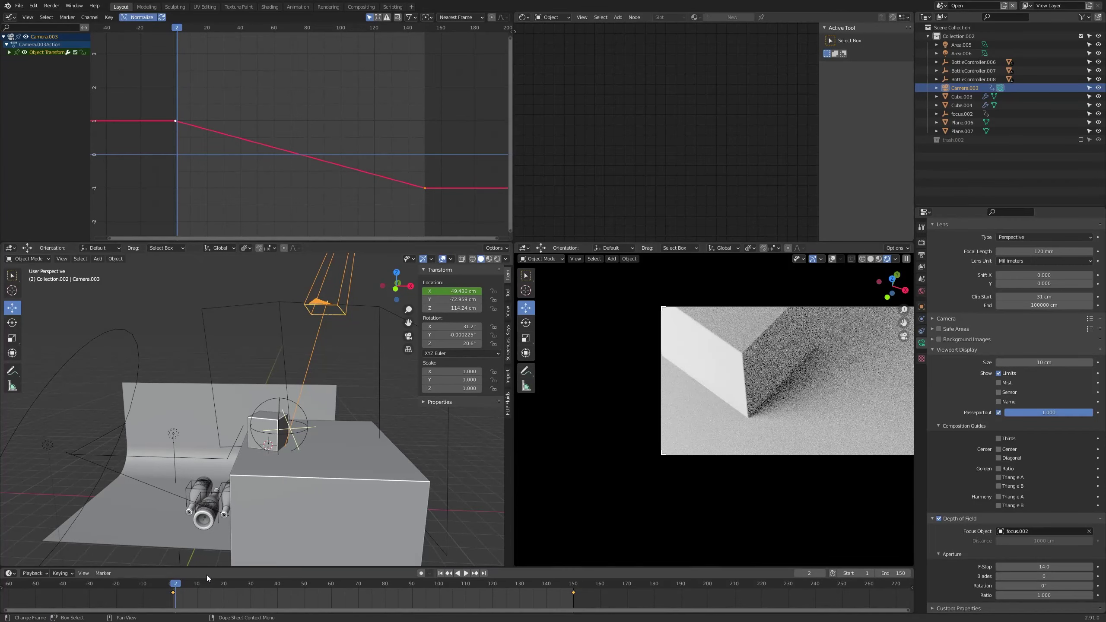
# Step: Rotate the Plane.007 reflector about the global Z axis by about -29.4°
pyautogui.click(380, 482)
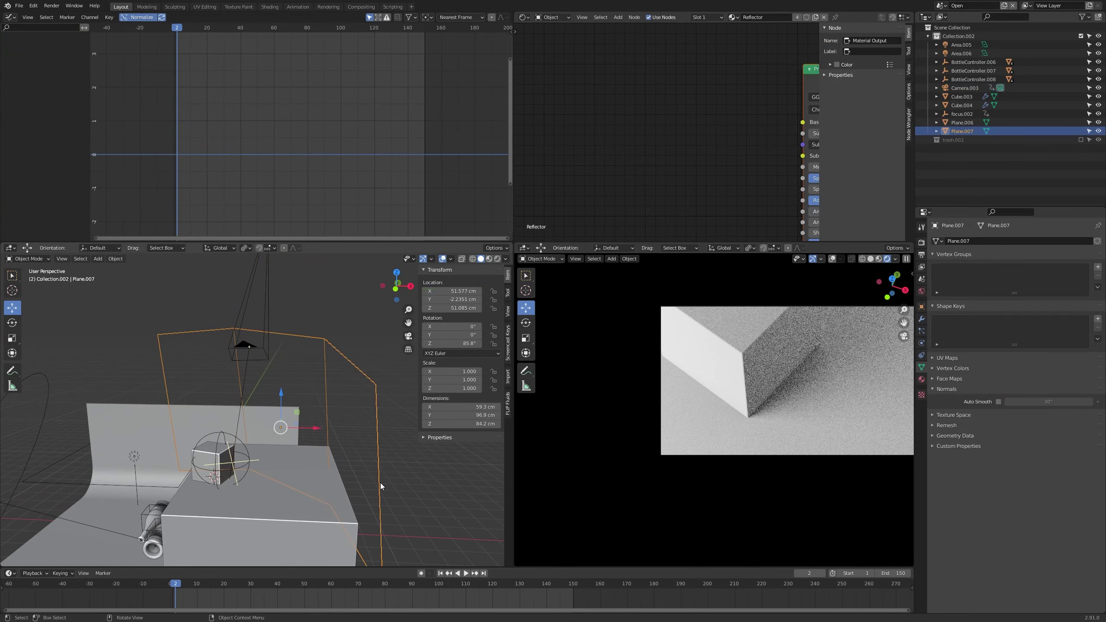
pyautogui.press('r')
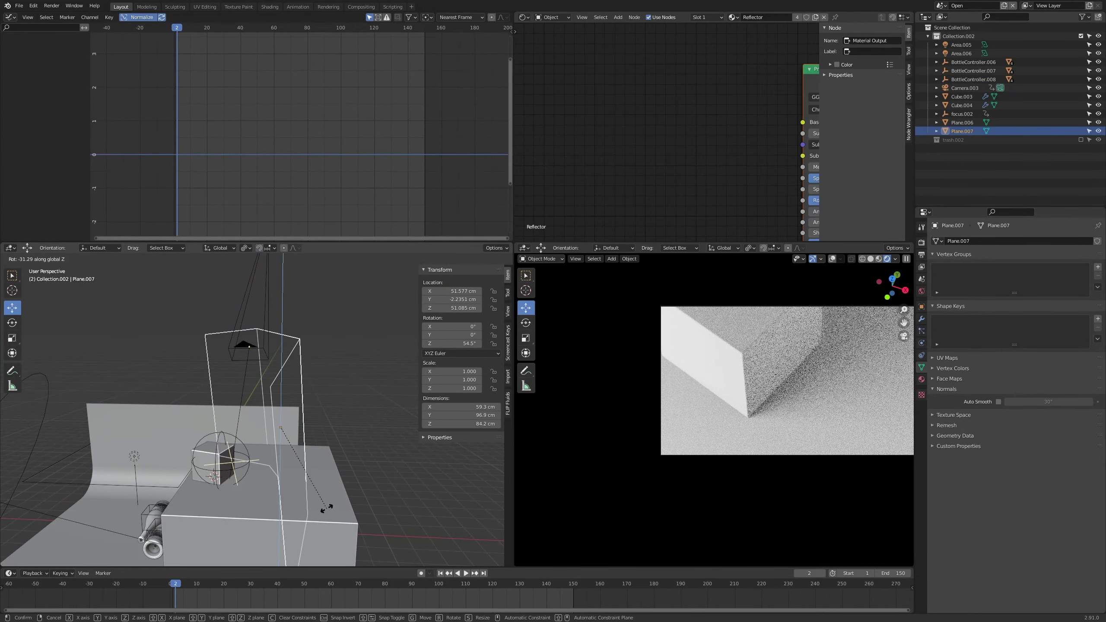
pyautogui.click(330, 508)
# Step: Reposition the rotated Plane.007 reflector behind the small cube at about X 52.4, Y -4.8 and Z 50.6 cm
pyautogui.press('g')
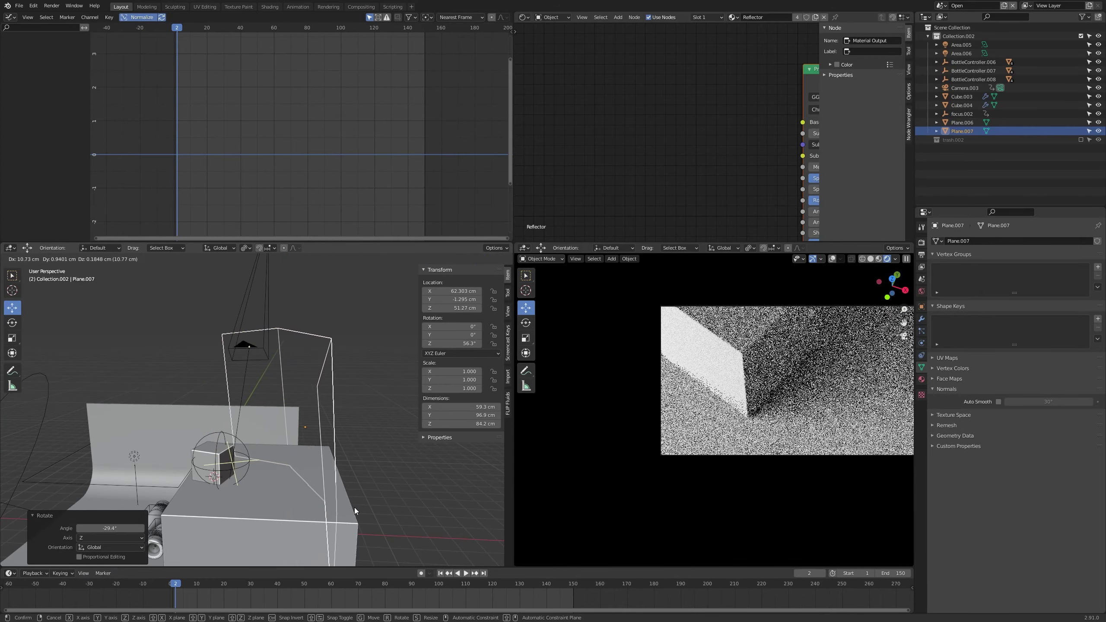
pyautogui.click(360, 507)
pyautogui.press('g')
pyautogui.click(388, 498)
pyautogui.moveTo(388, 499); pyautogui.dragTo(427, 489, button='middle')
pyautogui.scroll(-4, 408, 534)
pyautogui.press('g')
pyautogui.click(444, 486)
pyautogui.press('g')
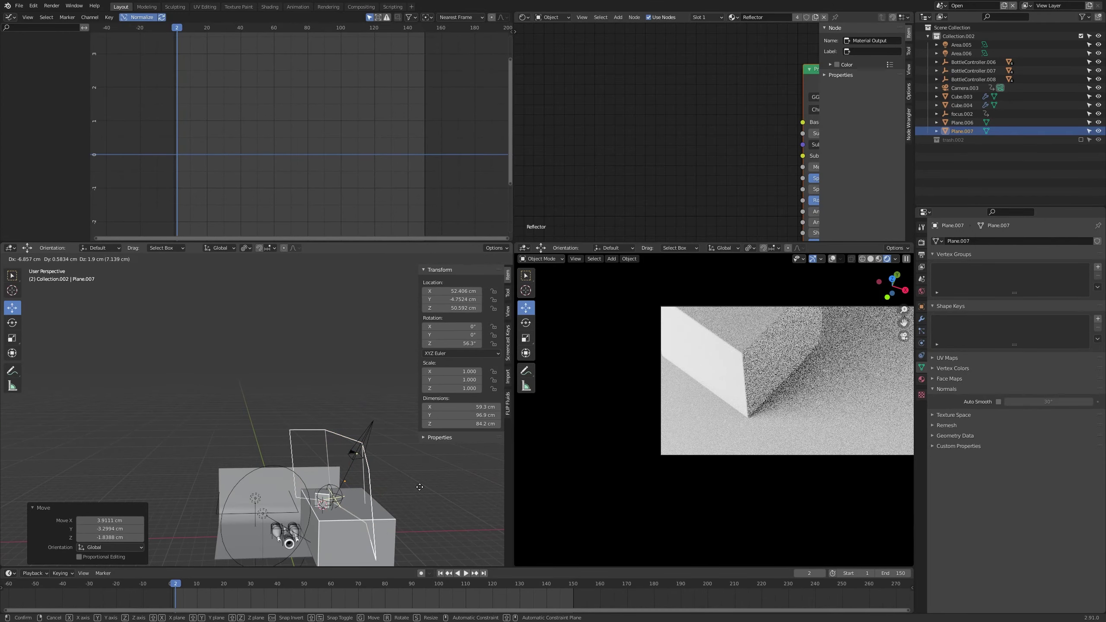
pyautogui.click(420, 487)
# Step: Examine the rendered camera view from frame 2 through frame 150
pyautogui.moveTo(859, 422); pyautogui.dragTo(792, 446, button='middle')
pyautogui.scroll(-3, 861, 421)
pyautogui.press('KP_0')
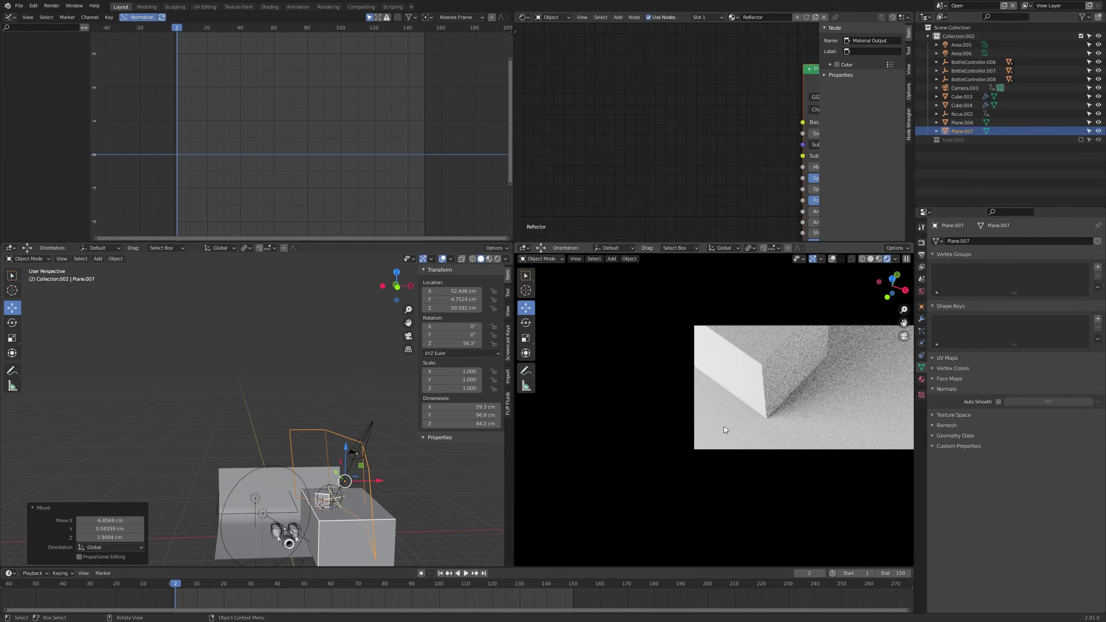
pyautogui.moveTo(180, 585); pyautogui.dragTo(574, 586)
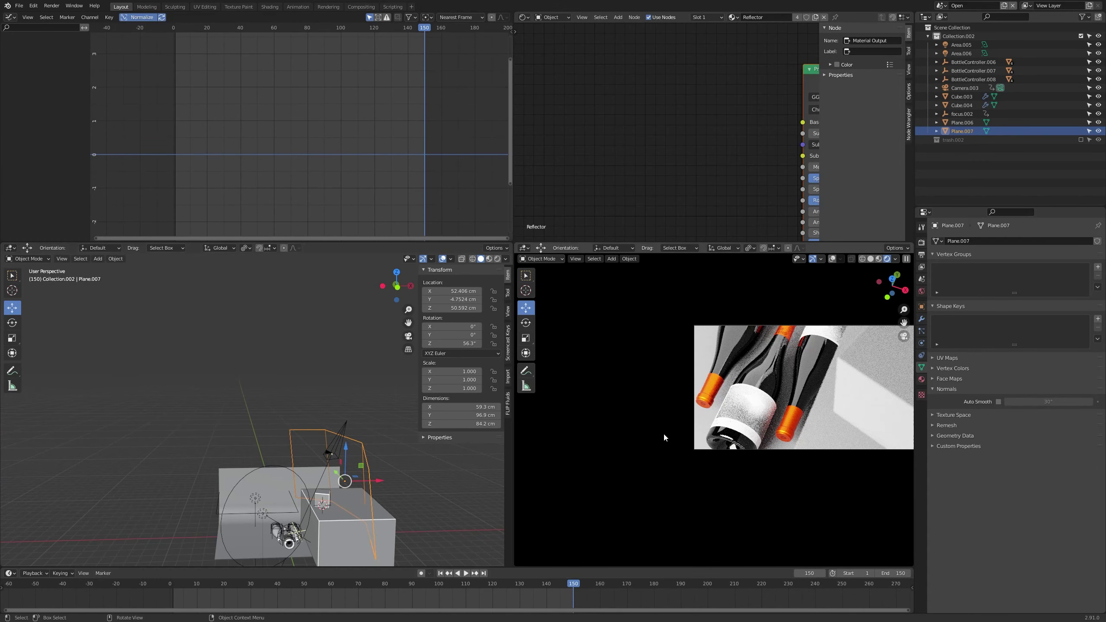
# Step: Rotate the Label_COL.009 bottle label about its local Z axis by about -143°
pyautogui.scroll(2, 291, 494)
pyautogui.keyDown('shift'); pyautogui.moveTo(273, 517); pyautogui.dragTo(297, 413, button='middle'); pyautogui.keyUp('shift')
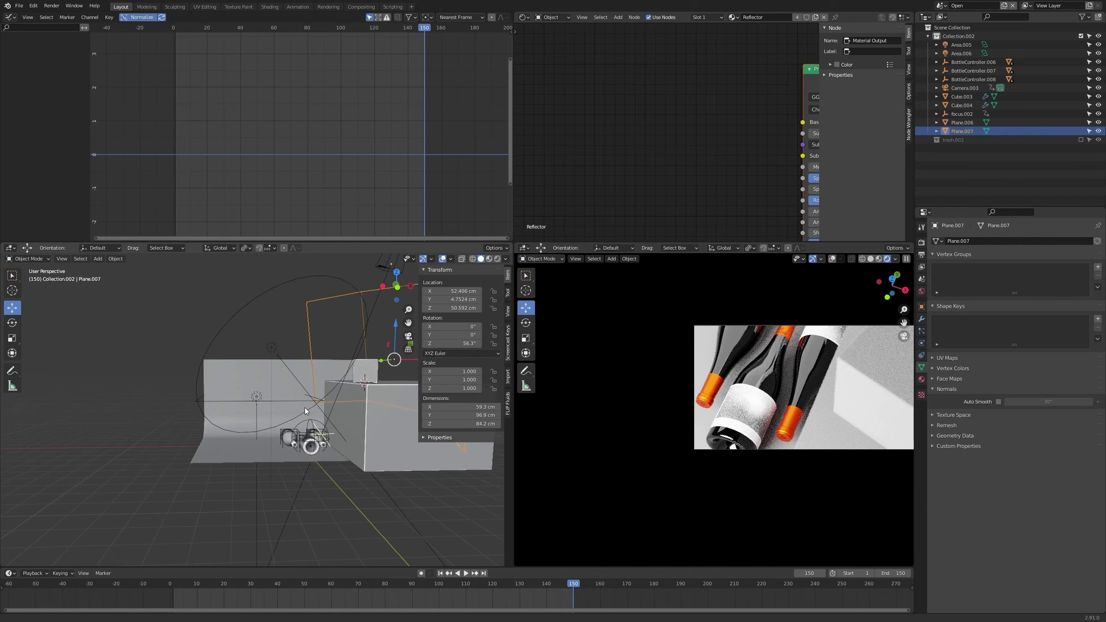
pyautogui.scroll(2, 309, 420)
pyautogui.scroll(5, 321, 433)
pyautogui.click(317, 514)
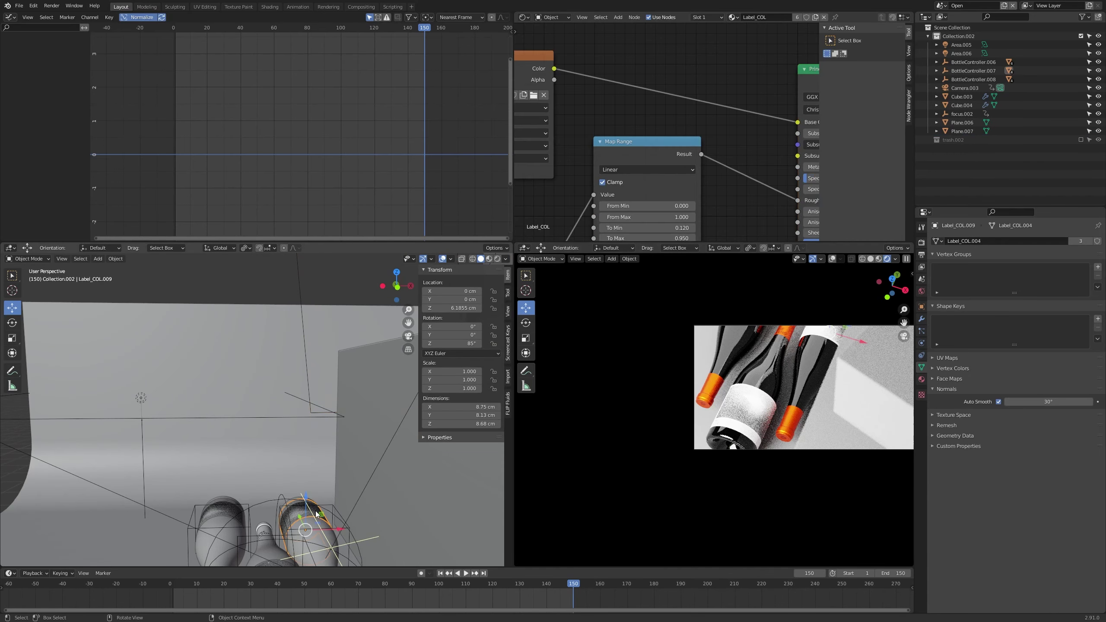
pyautogui.press('s')
pyautogui.press('r')
pyautogui.press('z')
pyautogui.press('z')
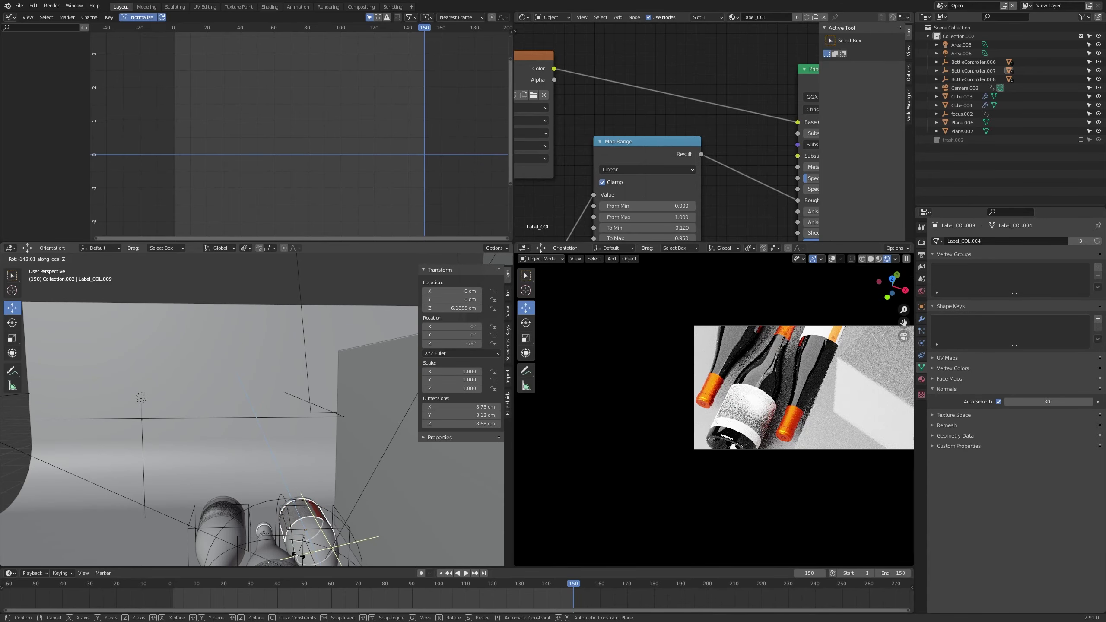
pyautogui.click(301, 556)
# Step: Move BottleController.008 horizontally with global Z locked, to about X -7.58 cm and Y -4.74 cm
pyautogui.scroll(-4, 285, 486)
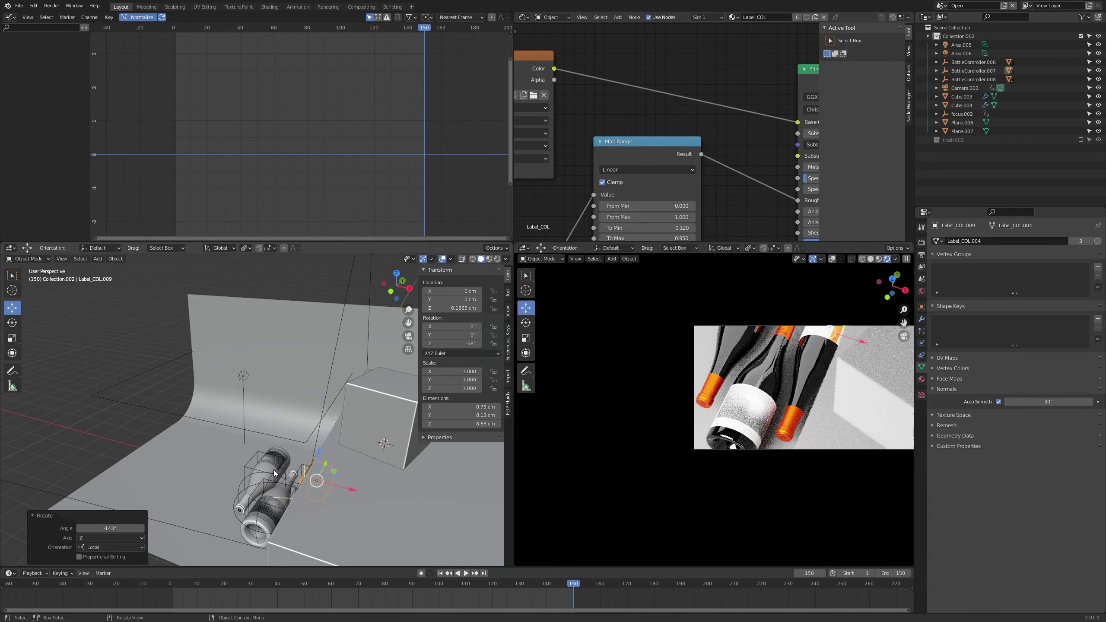
pyautogui.click(249, 469)
pyautogui.press('KP_0')
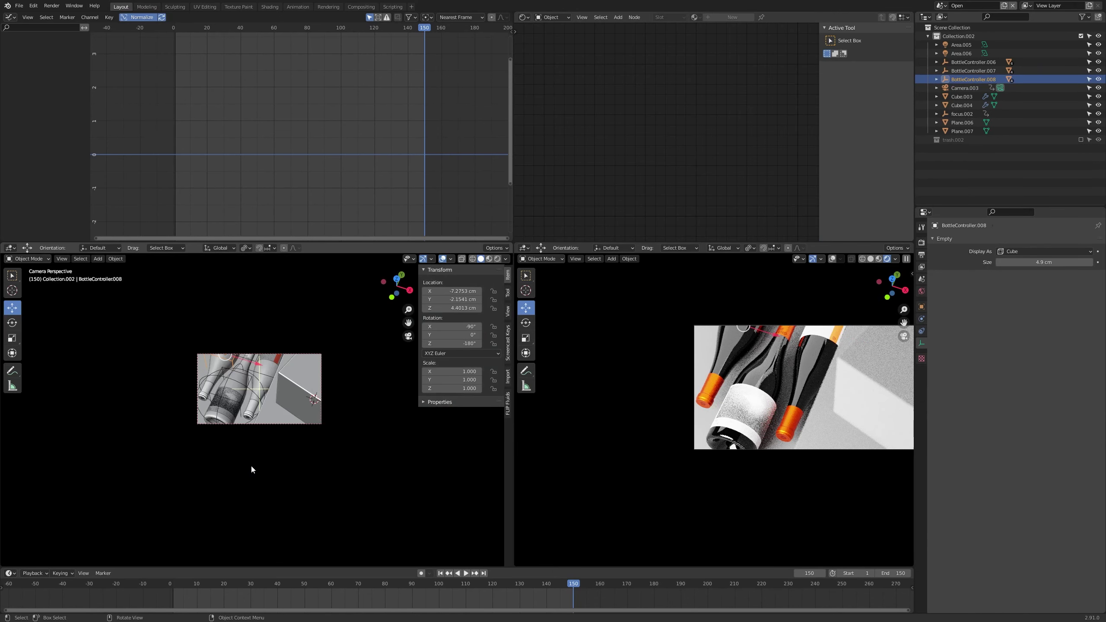
pyautogui.press('g')
pyautogui.hotkey('shift', 'z')
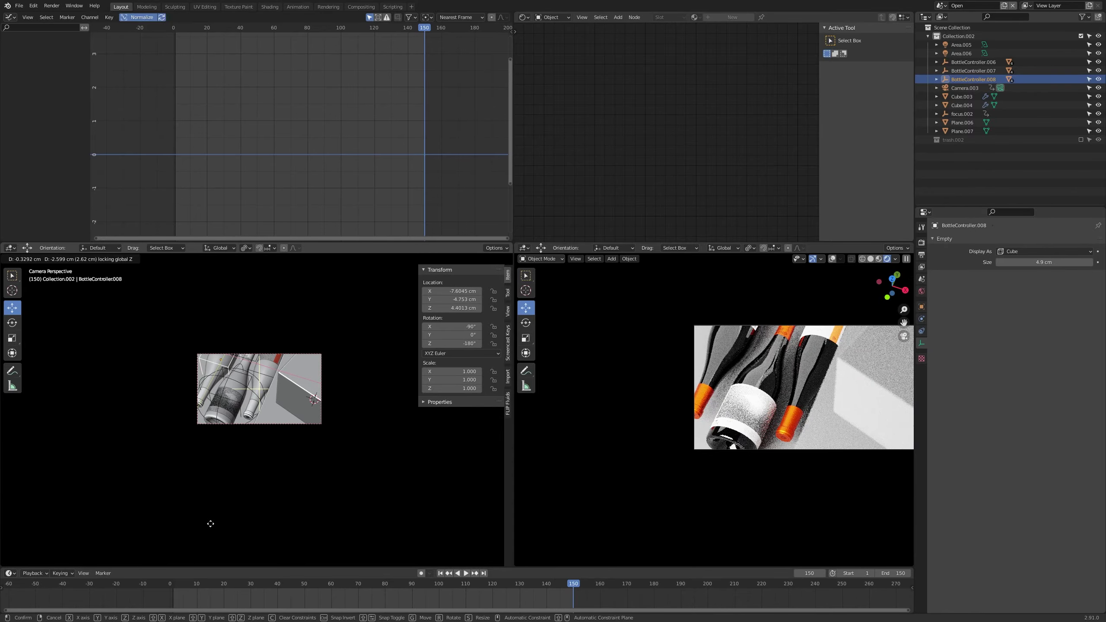
pyautogui.click(212, 525)
# Step: Play and scrub the animation between frames 1 and 150 to examine the bottle arrangement through the camera
pyautogui.click(175, 584)
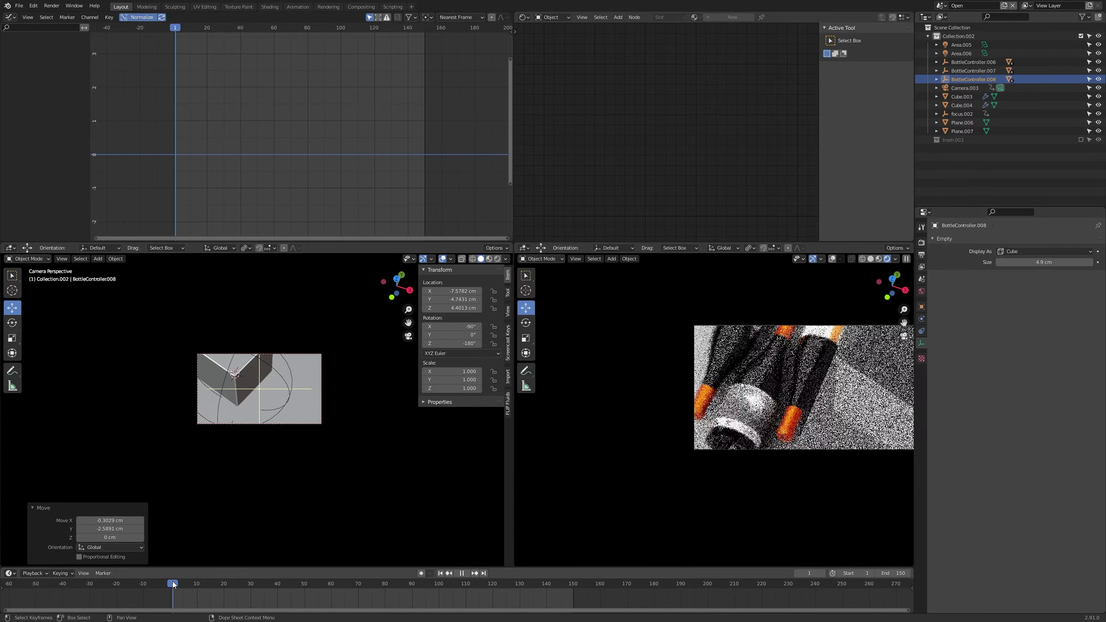
pyautogui.press('space')
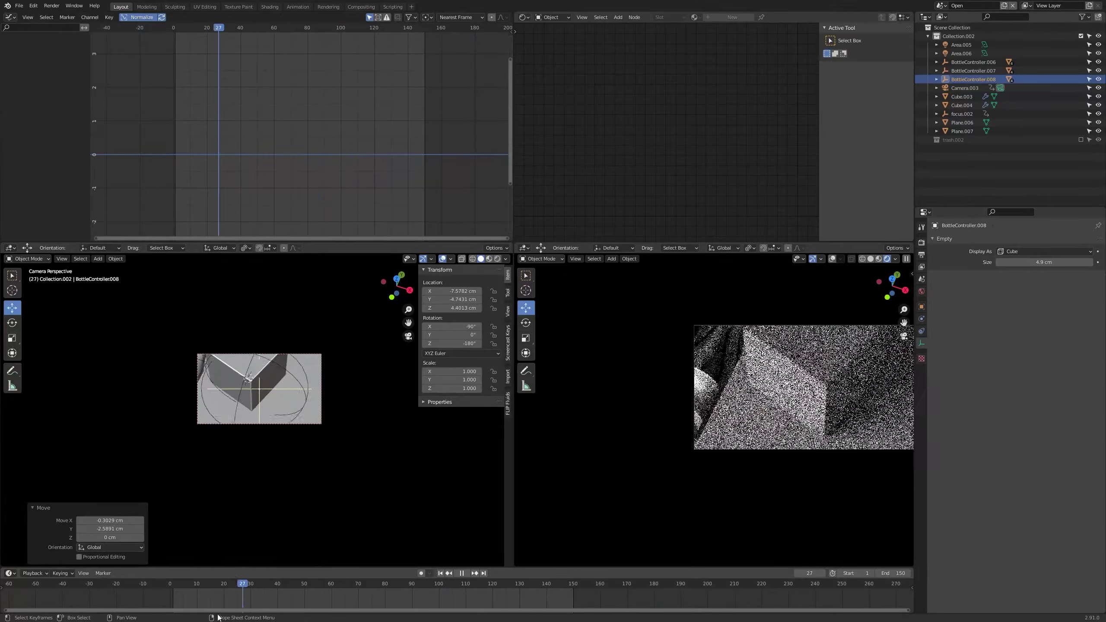
pyautogui.moveTo(509, 589); pyautogui.dragTo(605, 563)
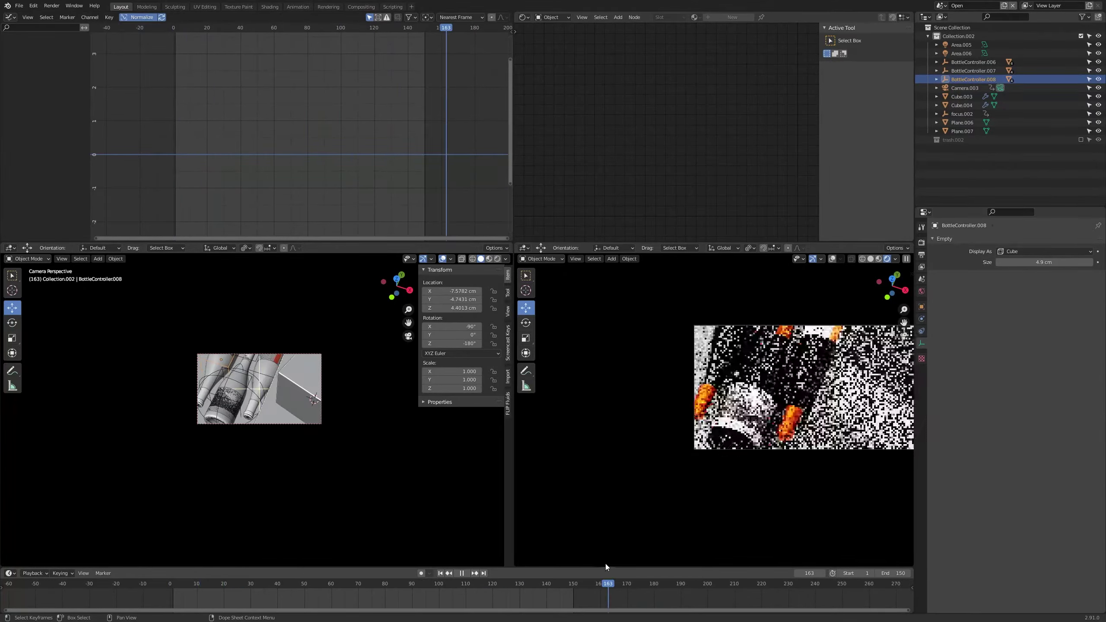
pyautogui.moveTo(484, 550); pyautogui.dragTo(297, 563)
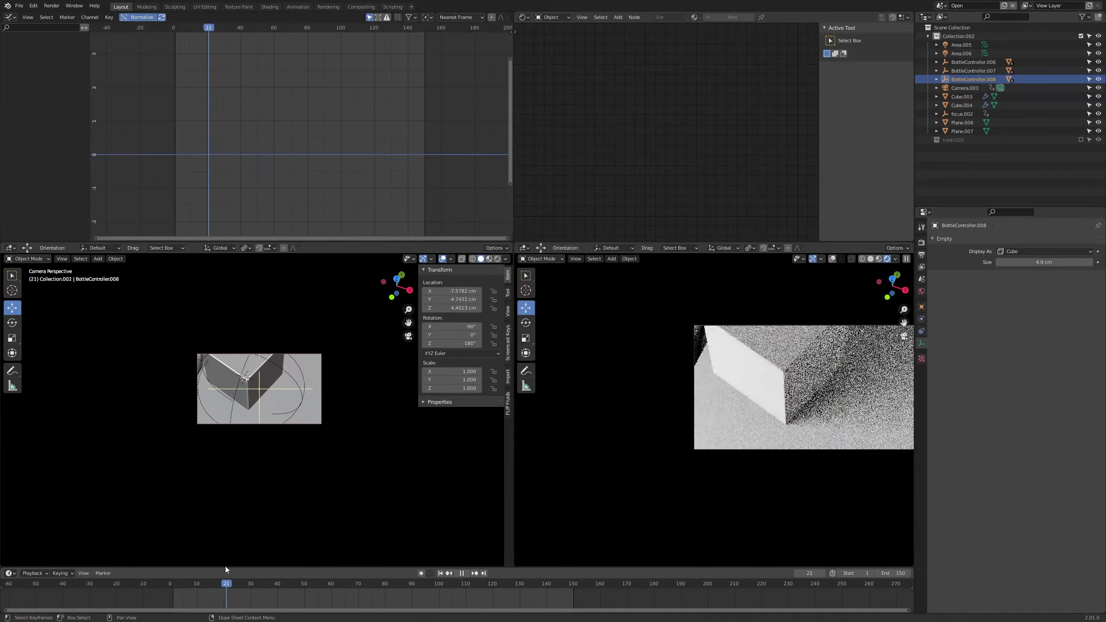
pyautogui.moveTo(208, 582); pyautogui.dragTo(449, 579)
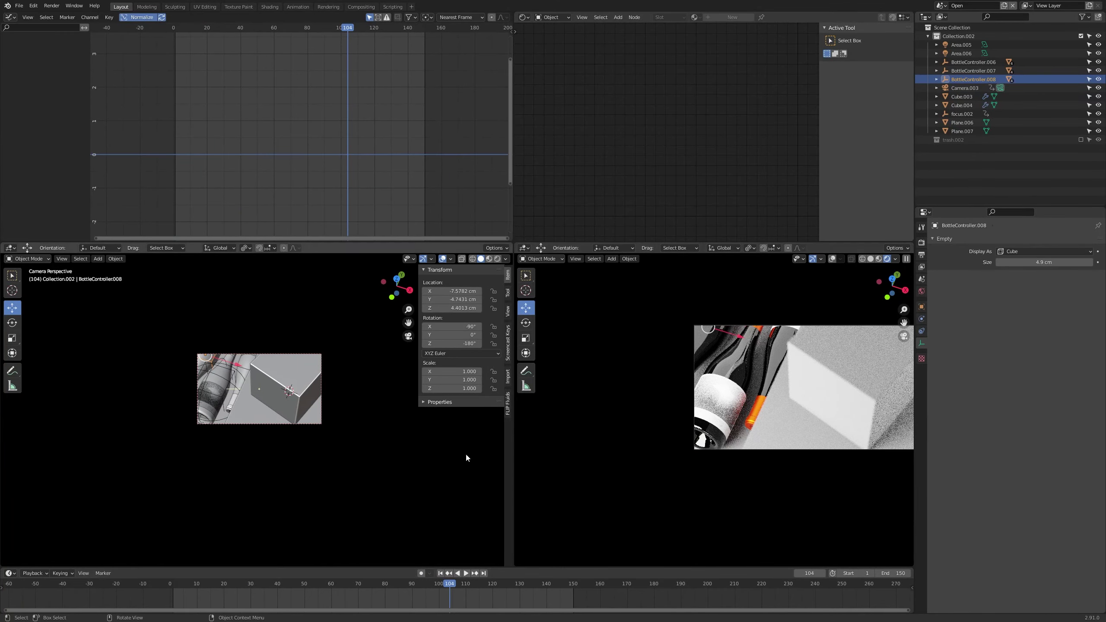
pyautogui.click(175, 586)
pyautogui.press('space')
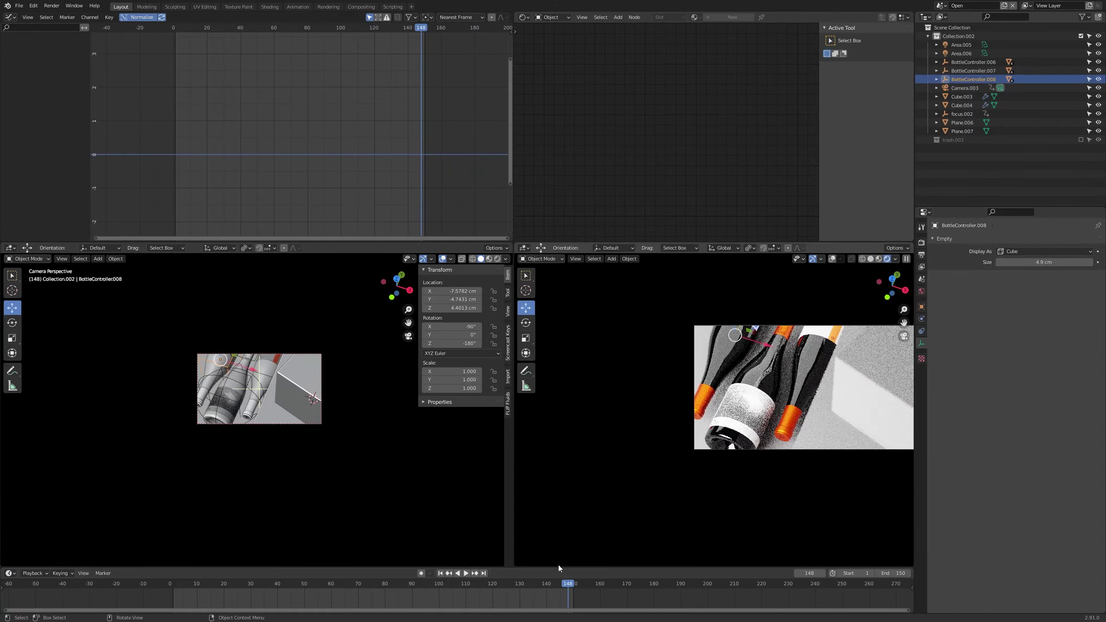
pyautogui.press('space')
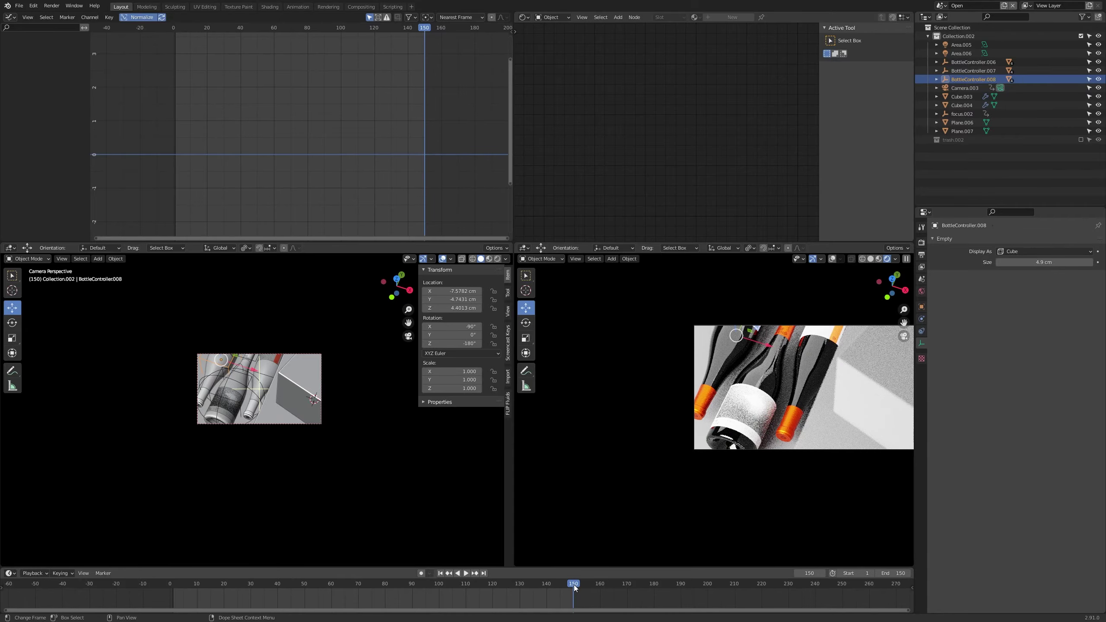